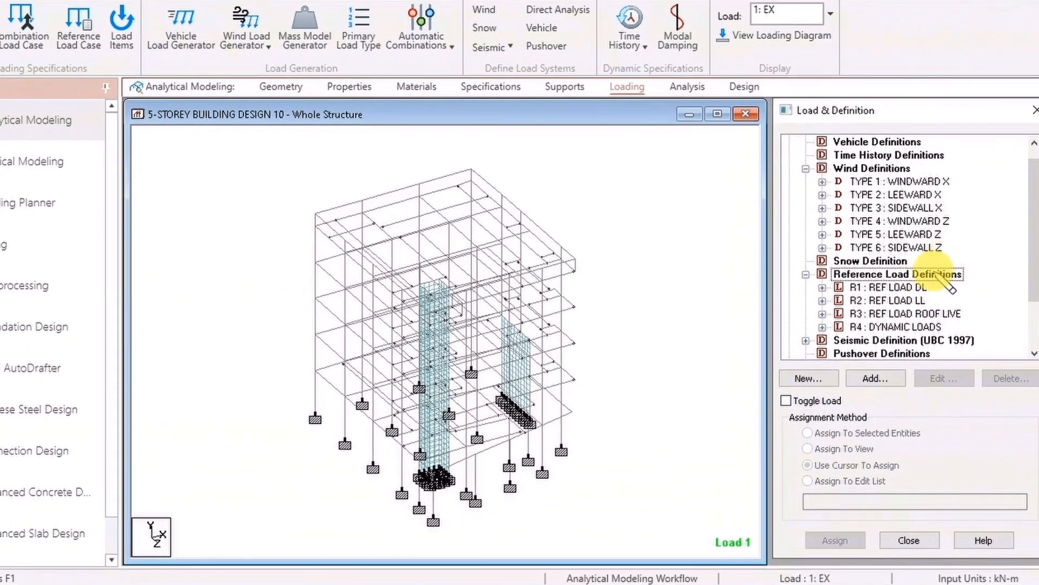
Open the R1: REF LOAD DL definition and the seismic definition's Y-direction reference load for review
{"action": "left_click", "coordinate": [880, 306]}
{"action": "left_click", "coordinate": [930, 391]}
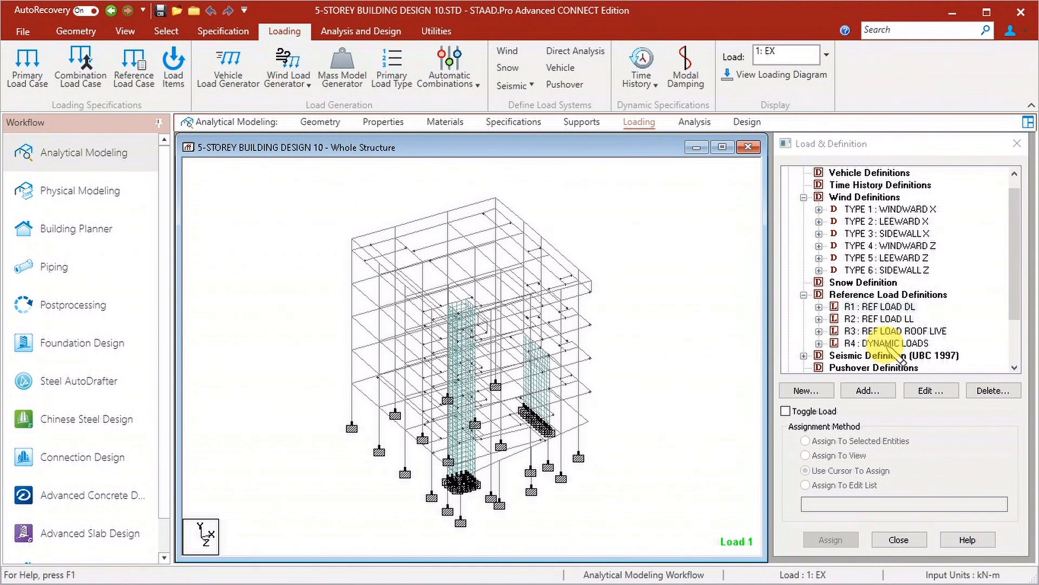
{"action": "scroll", "coordinate": [888, 346], "scroll_direction": "down", "scroll_amount": 2}
{"action": "left_click", "coordinate": [804, 307]}
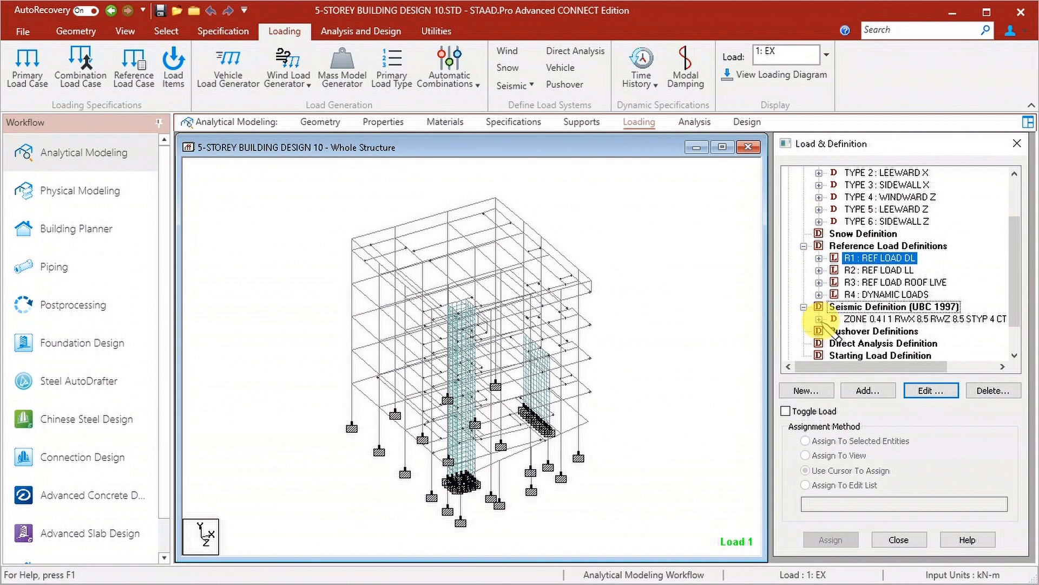
{"action": "left_click", "coordinate": [819, 319]}
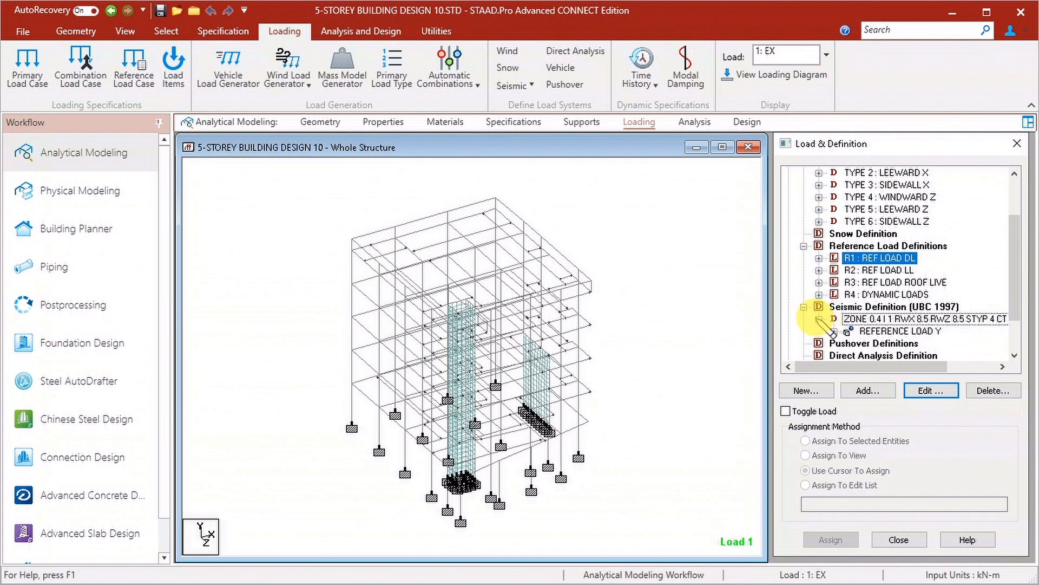
{"action": "left_click", "coordinate": [896, 332]}
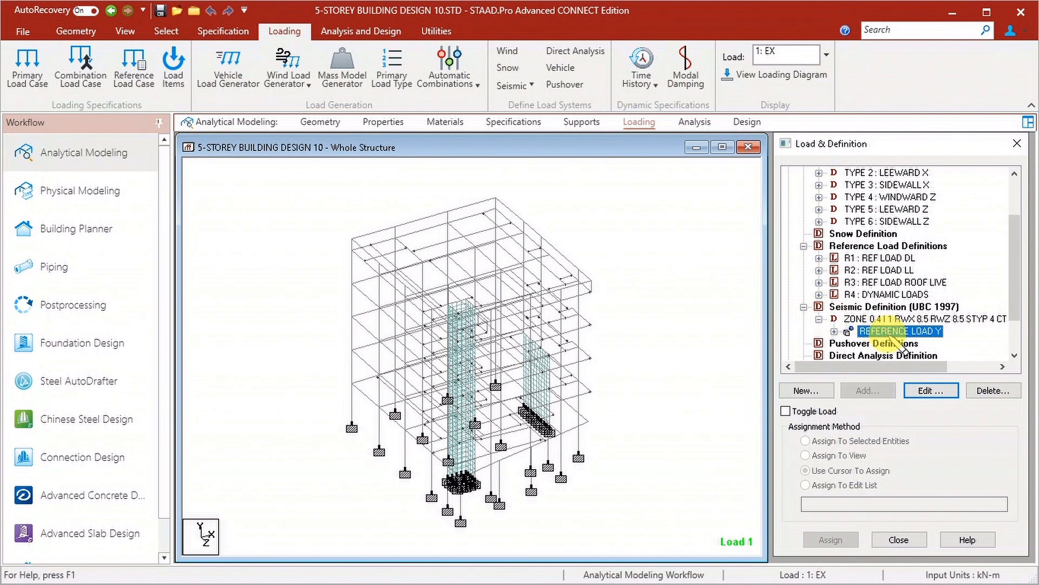
{"action": "left_click", "coordinate": [930, 390]}
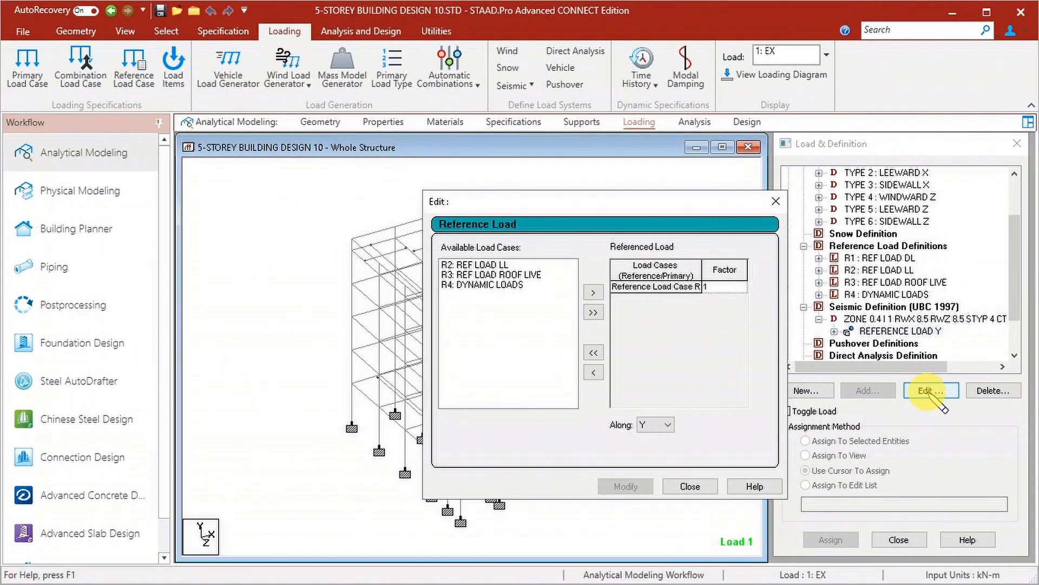
Remove R1: REF LOAD DL from the seismic definition's referenced loads and add it back with a factor of 1
{"action": "left_click", "coordinate": [509, 351]}
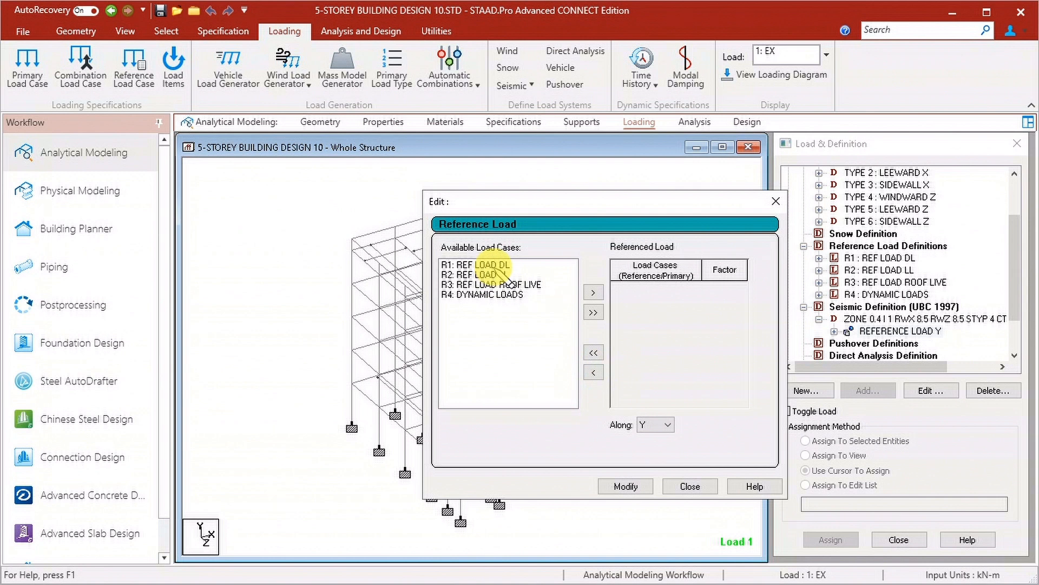
{"action": "left_click", "coordinate": [494, 265]}
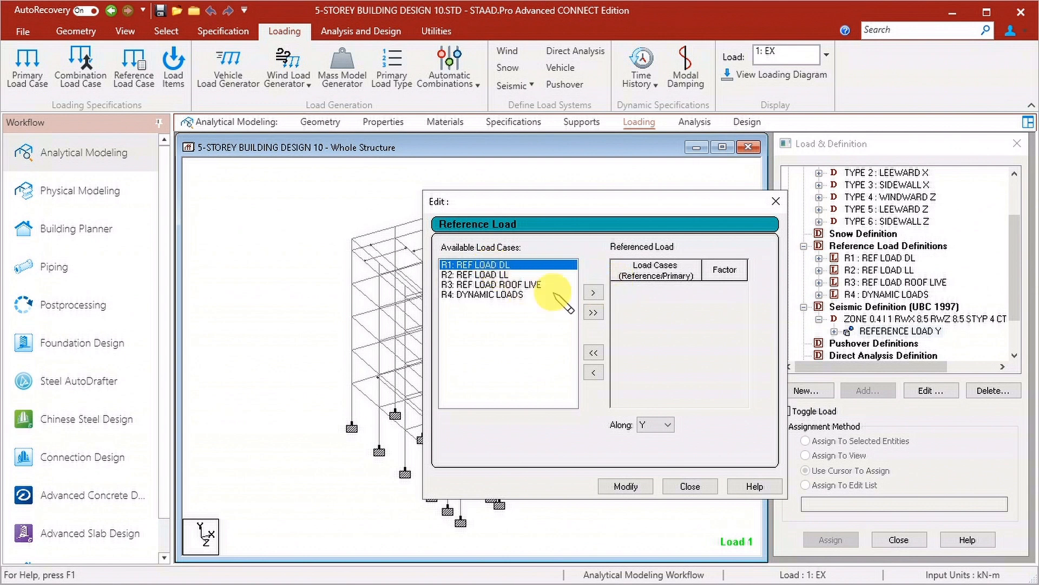
{"action": "left_click", "coordinate": [594, 292]}
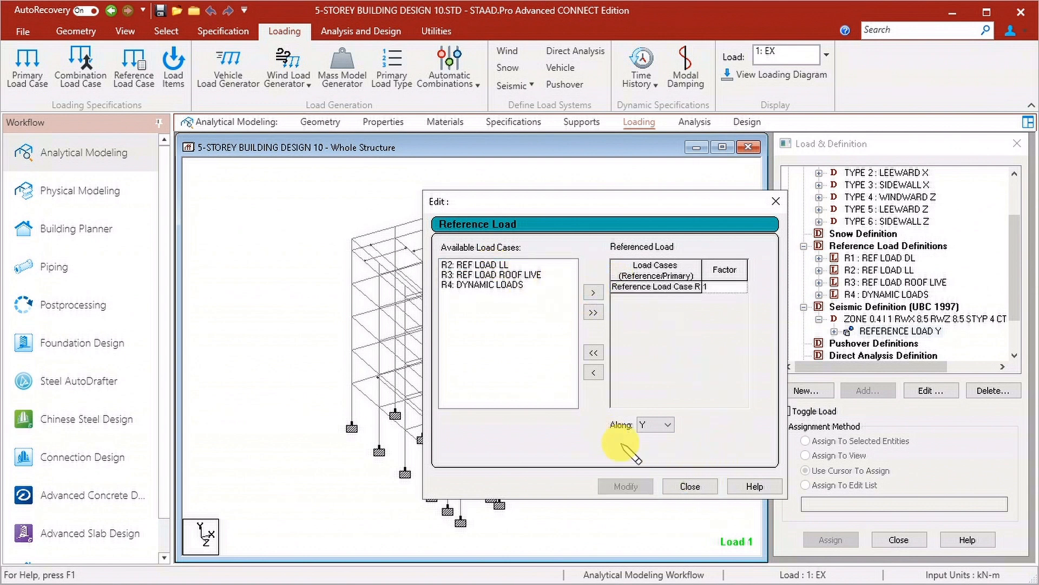
{"action": "left_click", "coordinate": [691, 485]}
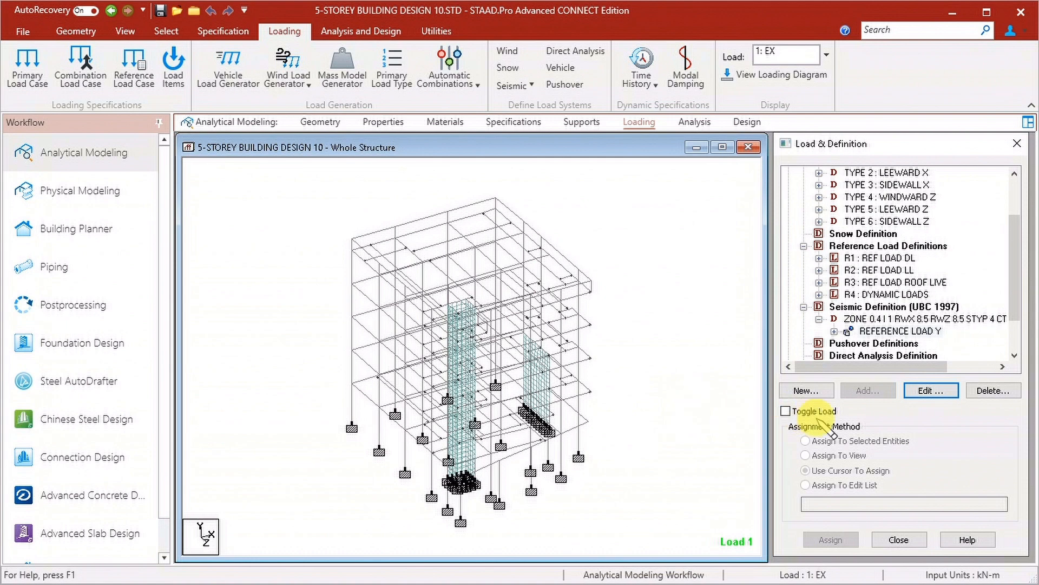
Examine the reference loads available for adding to load case 3: DL, highlighting R1: REF LOAD DL
{"action": "scroll", "coordinate": [866, 287], "scroll_direction": "up", "scroll_amount": 2}
{"action": "scroll", "coordinate": [882, 277], "scroll_direction": "down", "scroll_amount": 3}
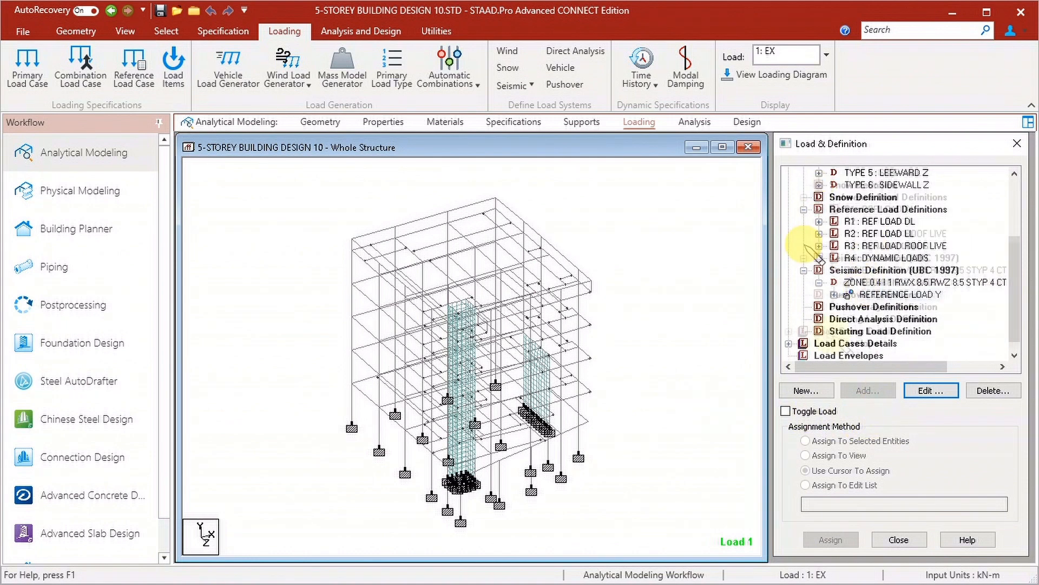
{"action": "left_click", "coordinate": [851, 333]}
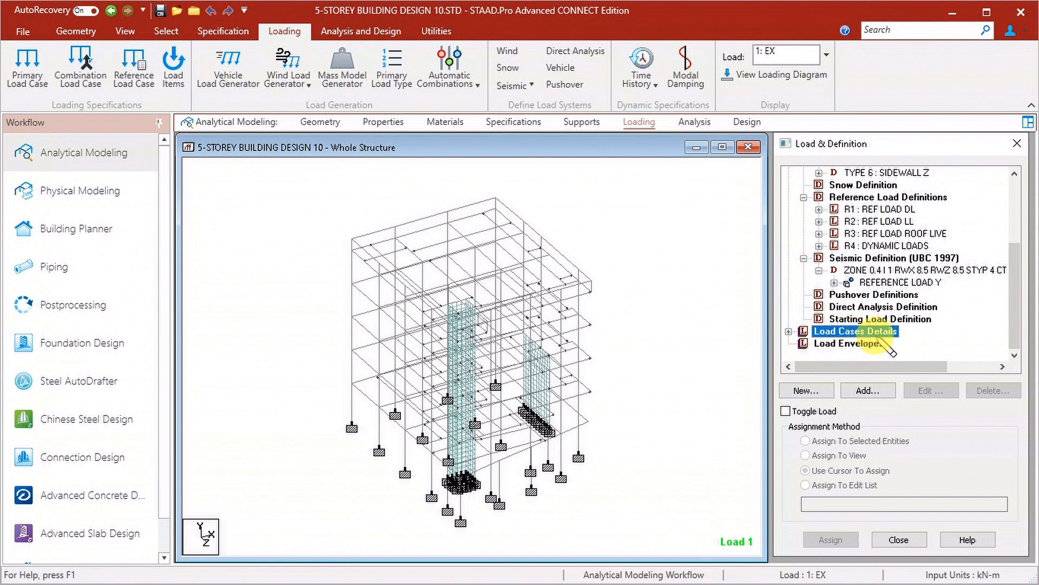
{"action": "left_click", "coordinate": [789, 331]}
{"action": "left_click", "coordinate": [841, 295]}
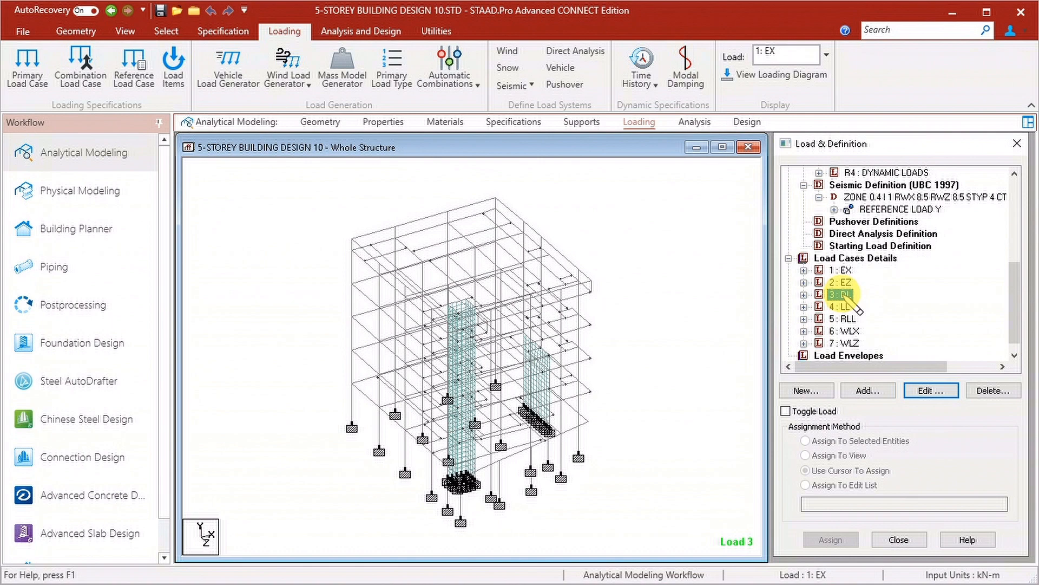
{"action": "left_click", "coordinate": [867, 390]}
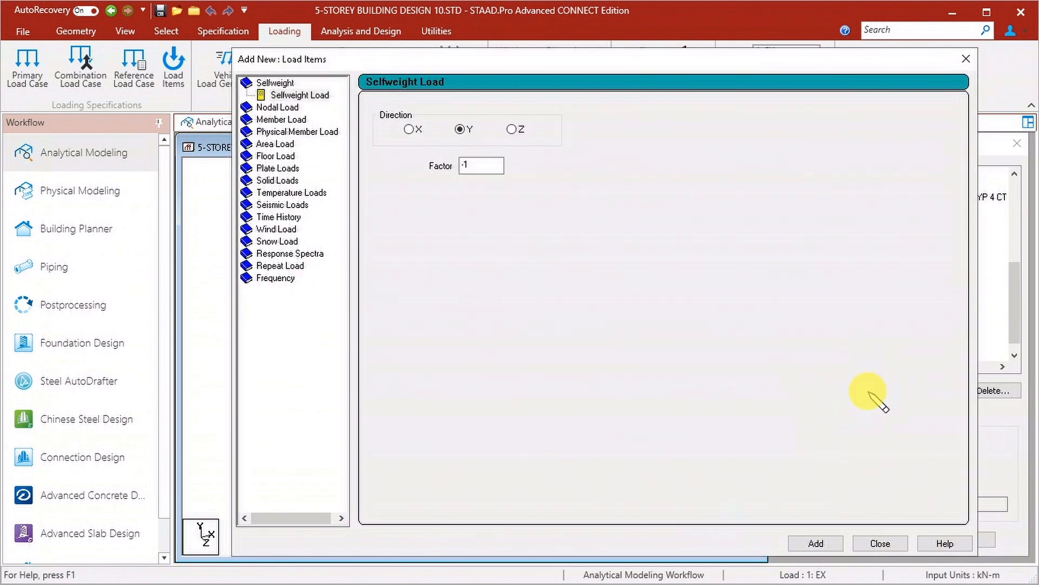
{"action": "left_click", "coordinate": [295, 266]}
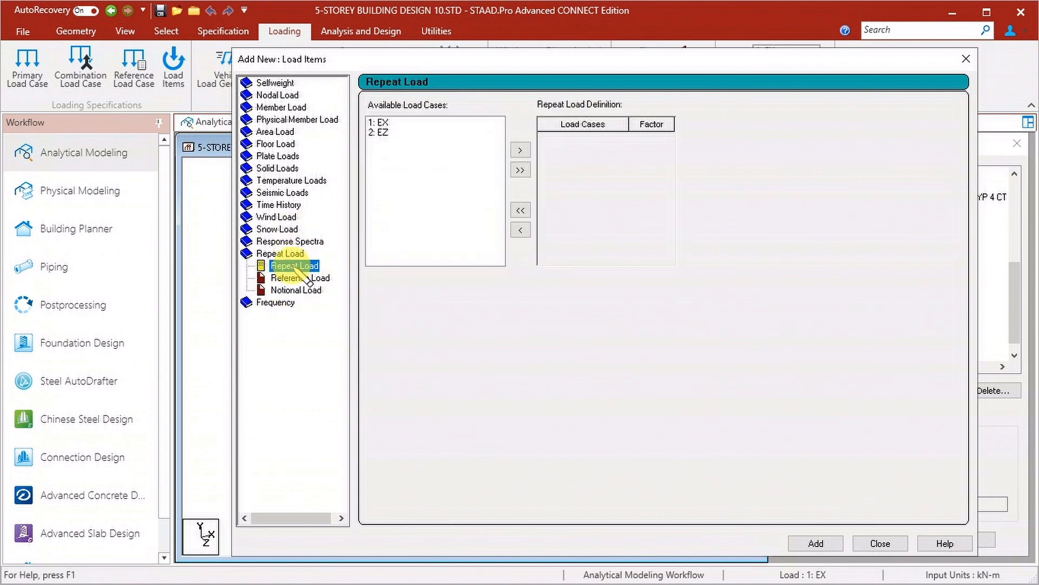
{"action": "left_click", "coordinate": [301, 278]}
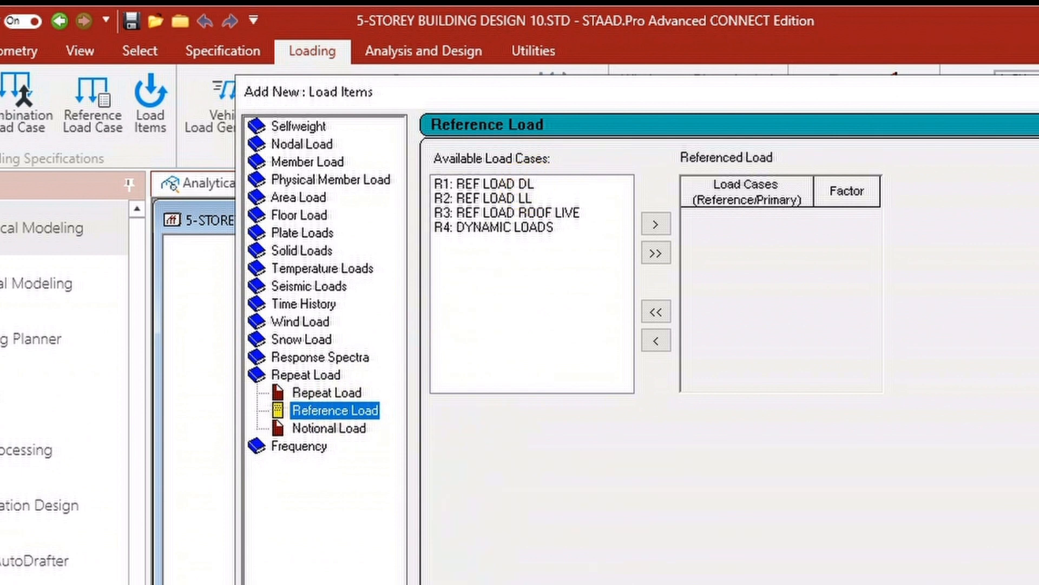
{"action": "left_click", "coordinate": [536, 186]}
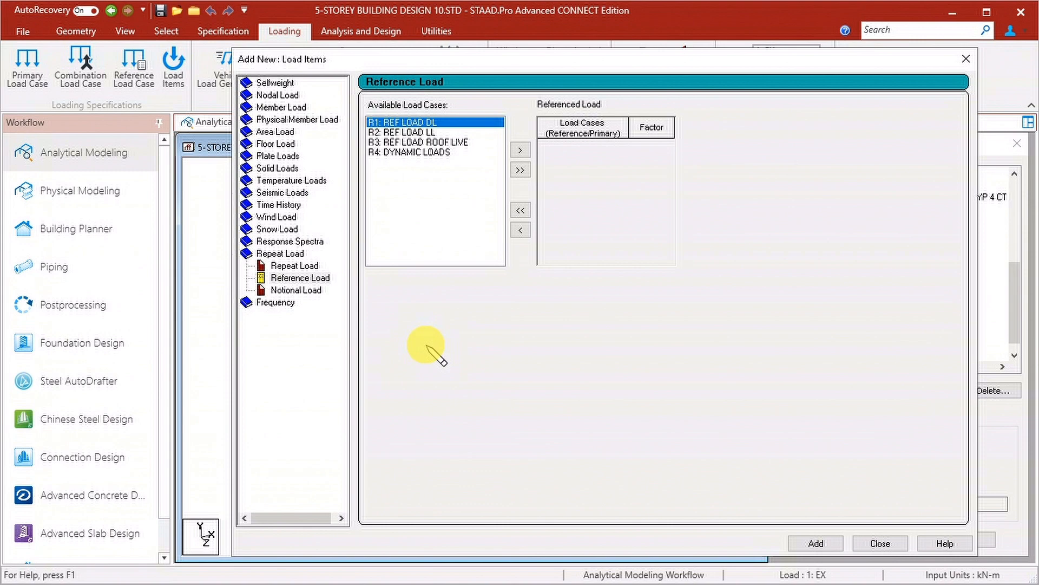
{"action": "left_click", "coordinate": [967, 58]}
Examine the loading types of reference load definitions R1: REF LOAD DL and R2: REF LOAD LL
{"action": "scroll", "coordinate": [877, 259], "scroll_direction": "up", "scroll_amount": 3}
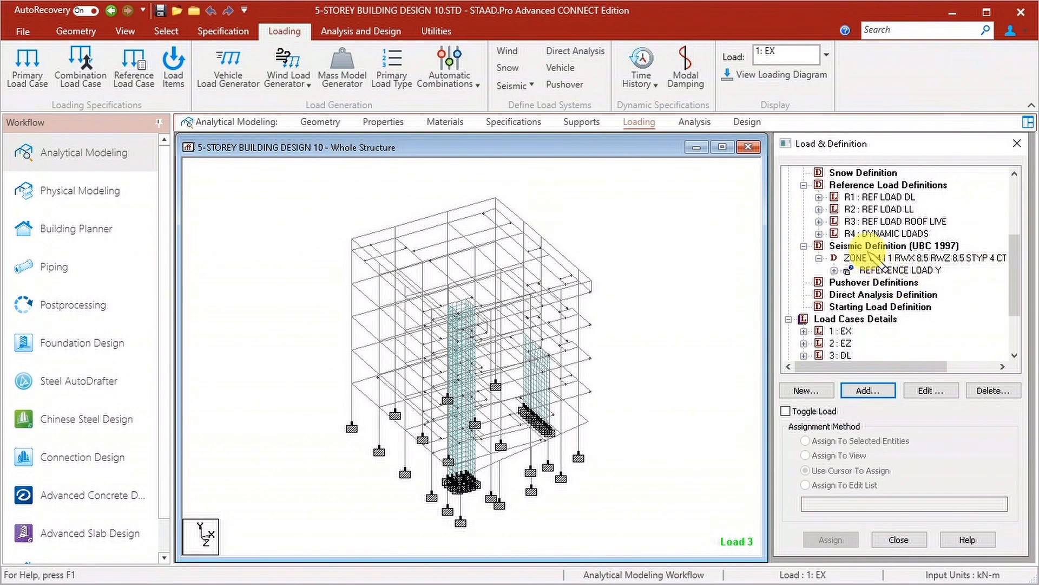
{"action": "scroll", "coordinate": [873, 255], "scroll_direction": "up", "scroll_amount": 2}
{"action": "left_click", "coordinate": [874, 246]}
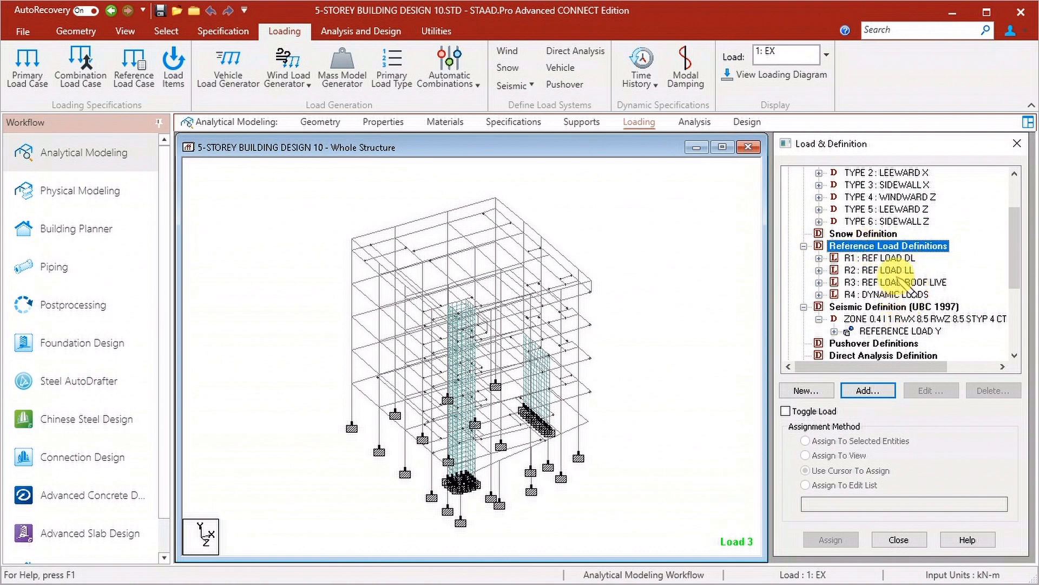
{"action": "left_click", "coordinate": [878, 258]}
{"action": "left_click", "coordinate": [926, 391]}
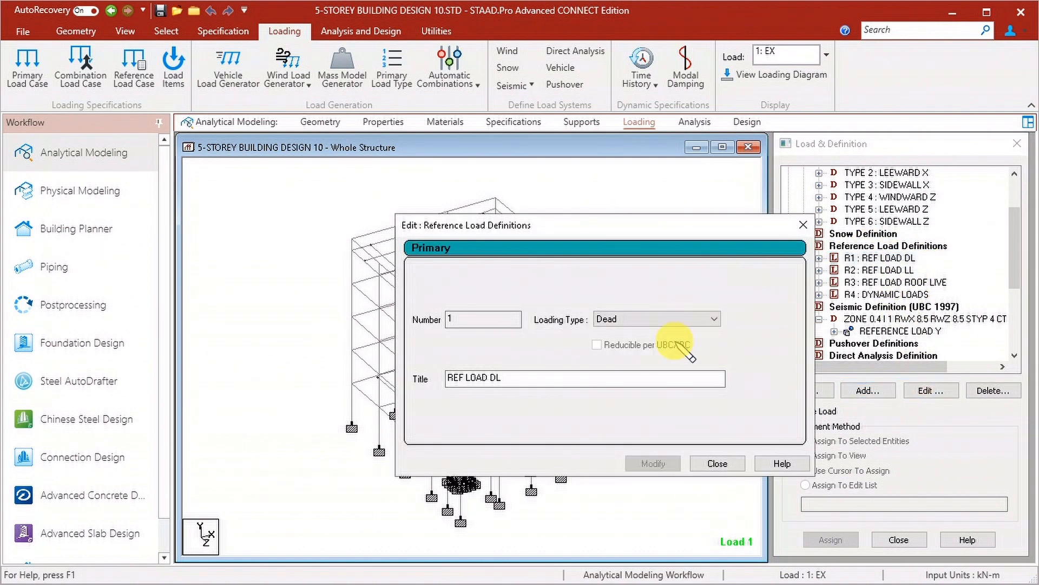
{"action": "left_click", "coordinate": [718, 464]}
{"action": "left_click", "coordinate": [893, 270]}
{"action": "left_click", "coordinate": [927, 391]}
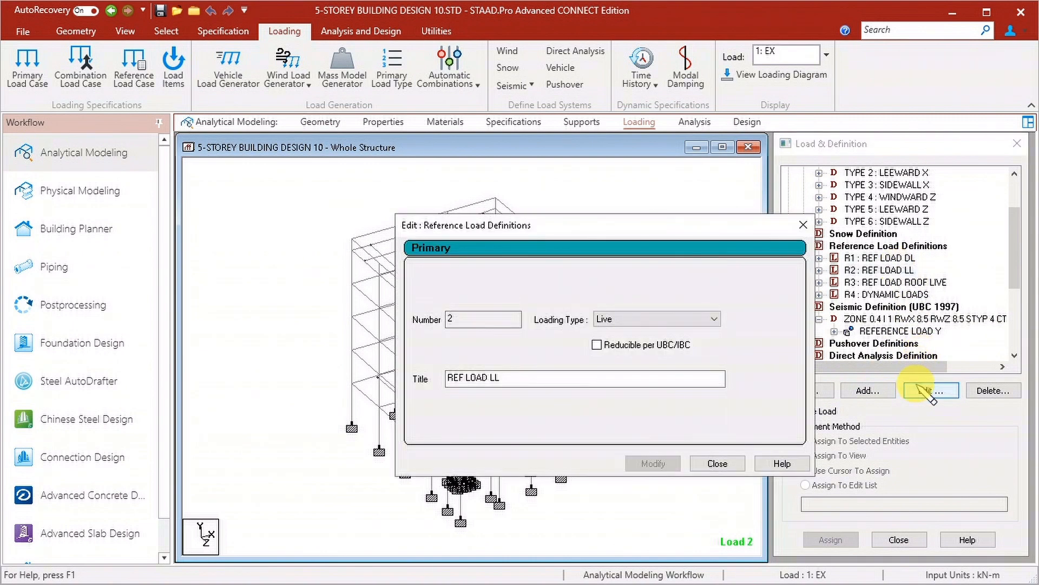
{"action": "left_click", "coordinate": [720, 463]}
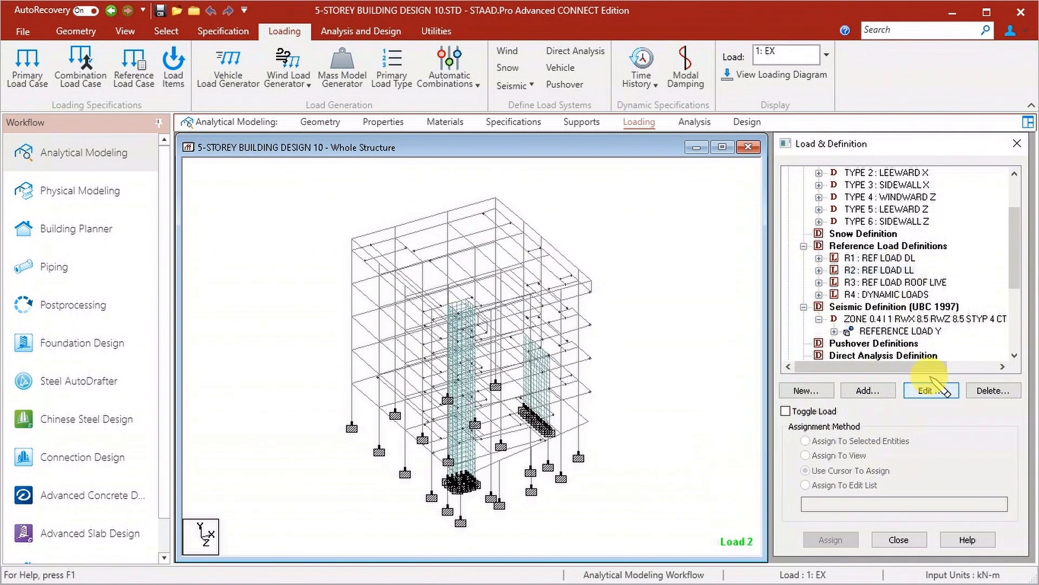
Examine the loading types of reference load definitions R3: REF LOAD ROOF LIVE and R4: DYNAMIC LOADS
{"action": "left_click", "coordinate": [920, 282]}
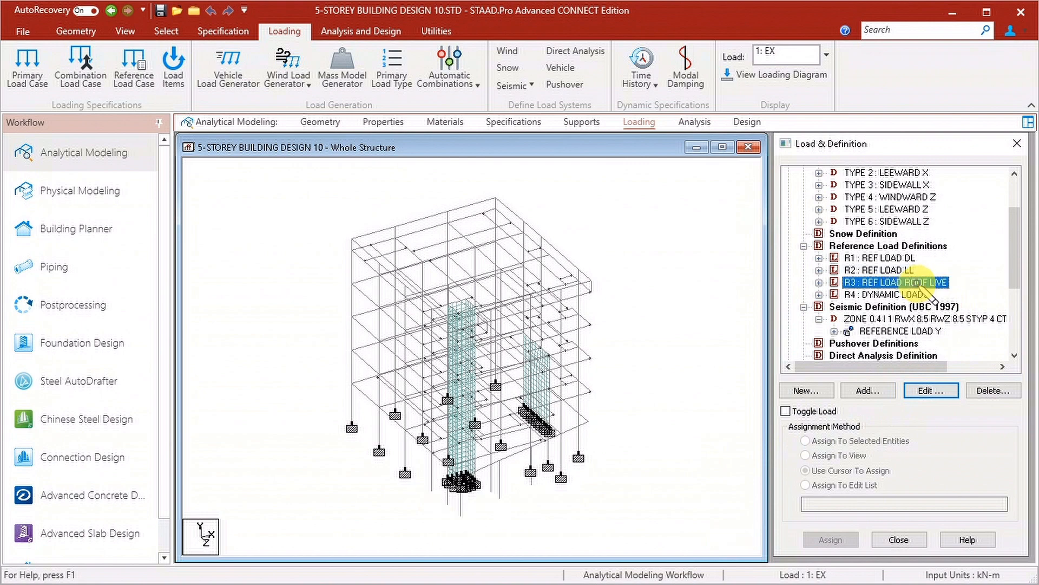
{"action": "left_click", "coordinate": [930, 391]}
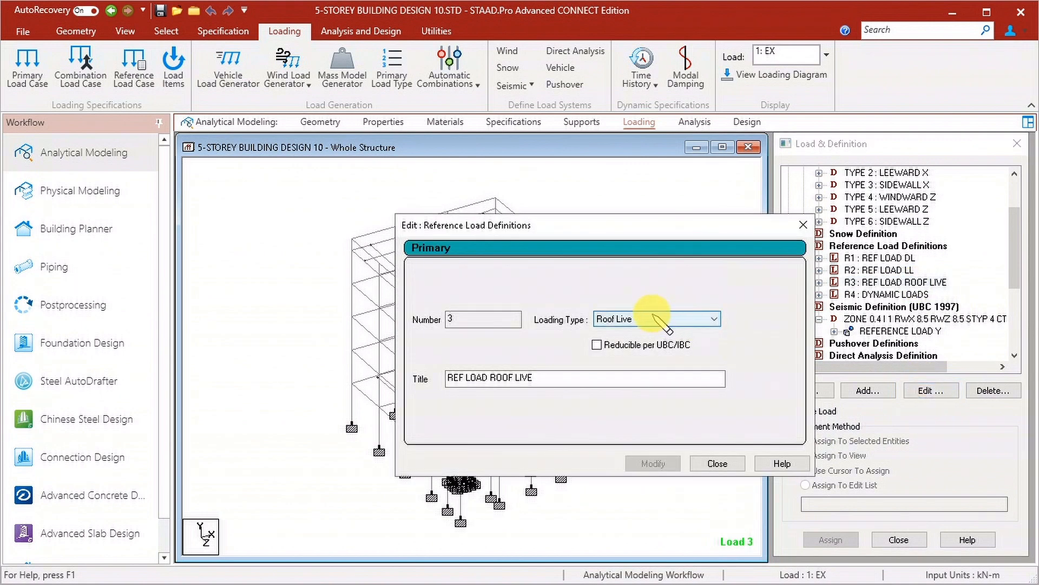
{"action": "left_click", "coordinate": [718, 463]}
{"action": "left_click", "coordinate": [902, 295]}
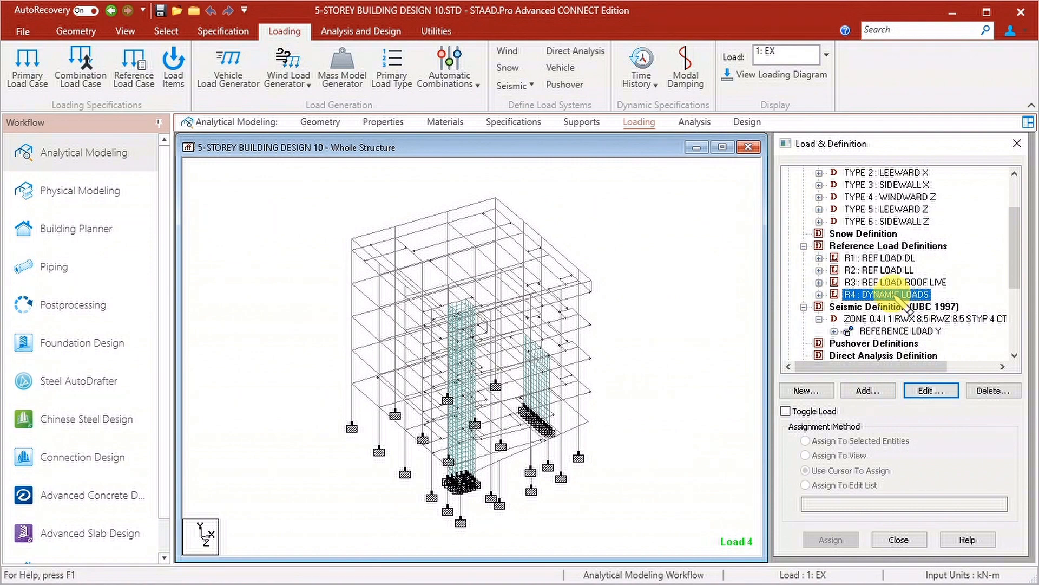
{"action": "left_click", "coordinate": [930, 391]}
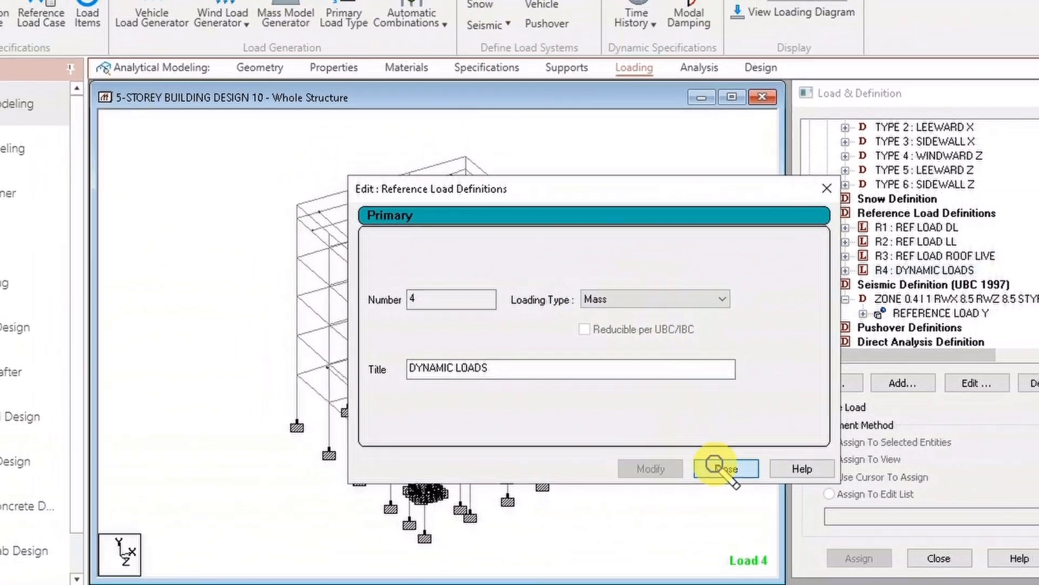
{"action": "left_click", "coordinate": [740, 477]}
Expand the load items of R4: DYNAMIC LOADS and review the loading type options of R2: REF LOAD LL
{"action": "double_click", "coordinate": [837, 294]}
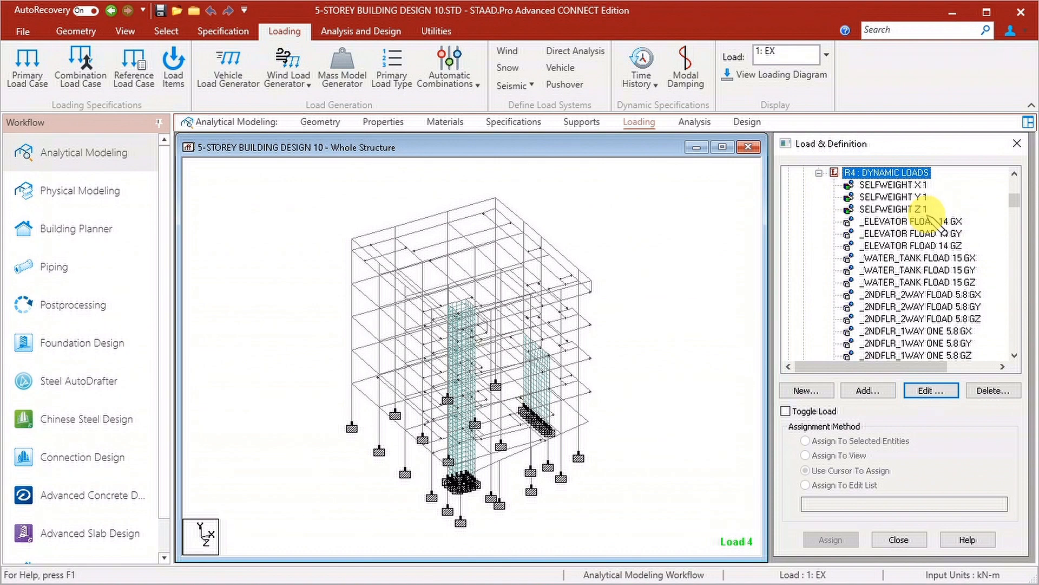
{"action": "key", "text": "Up"}
{"action": "key", "text": "Up"}
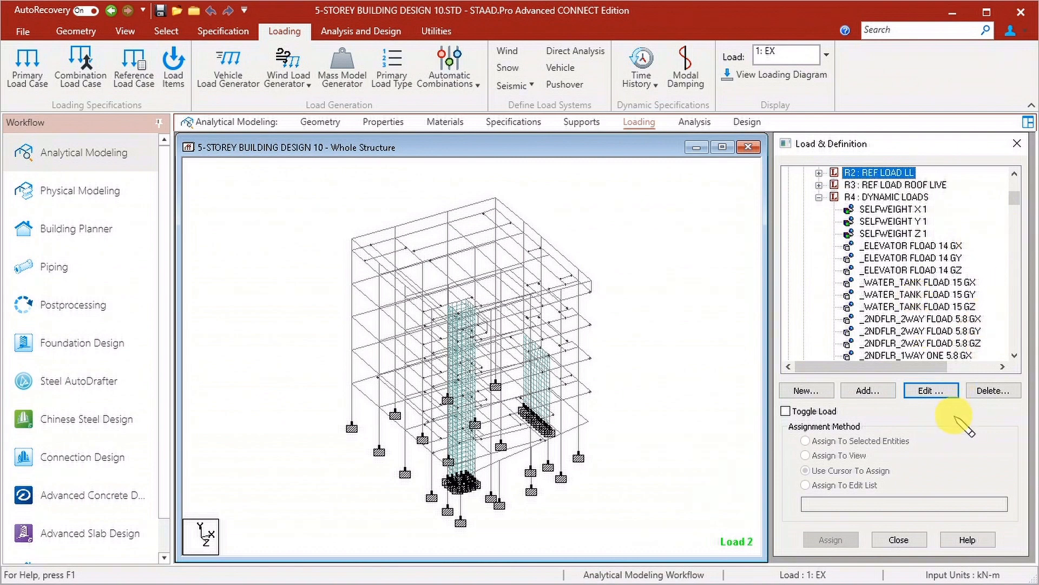
{"action": "left_click", "coordinate": [931, 391]}
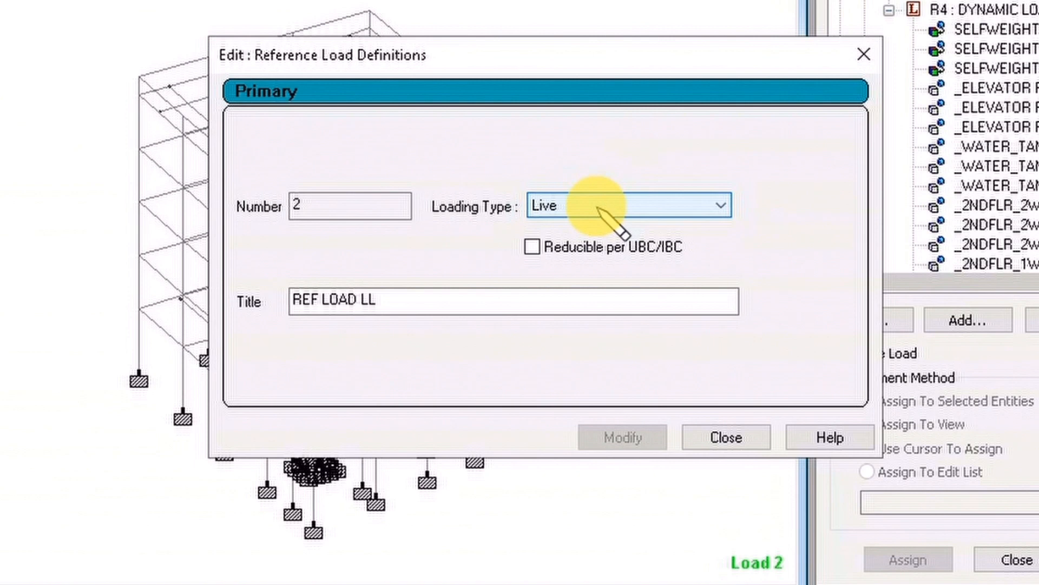
{"action": "left_click", "coordinate": [601, 209]}
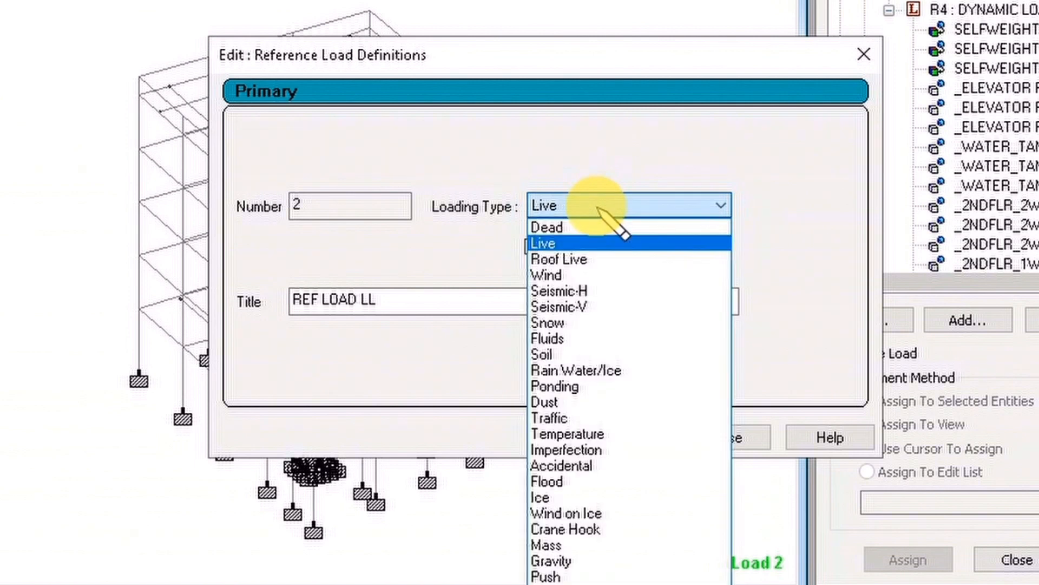
{"action": "left_click", "coordinate": [703, 243]}
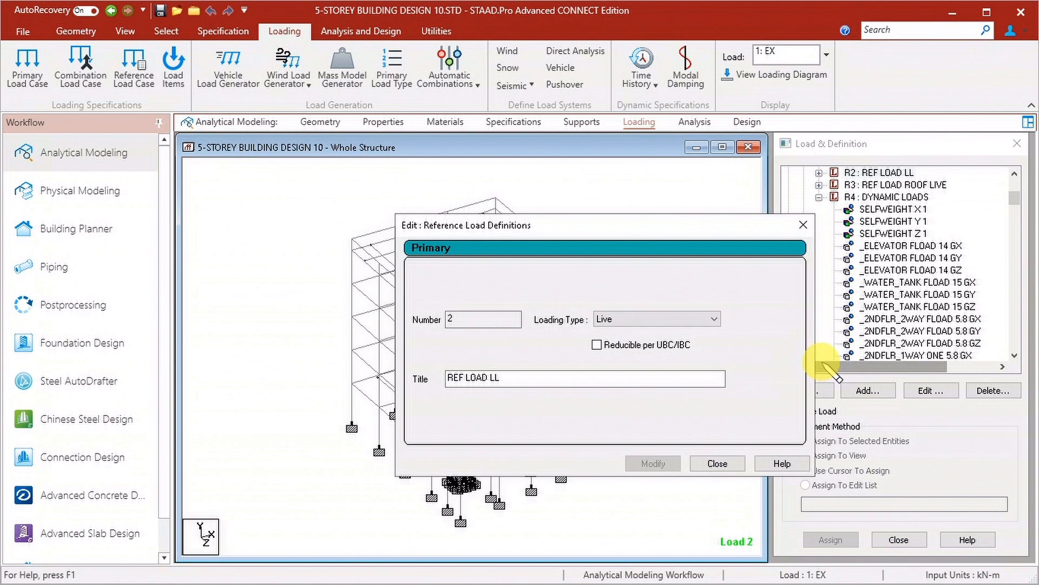
{"action": "left_click", "coordinate": [728, 461]}
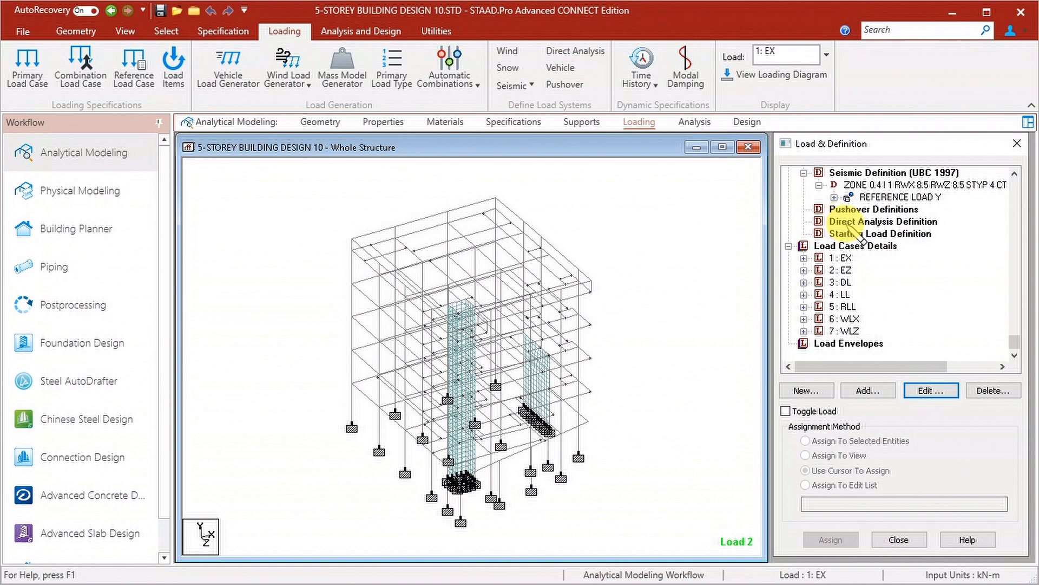
Create primary load case 8 with loading type Seismic-H and title Rx
{"action": "scroll", "coordinate": [852, 232], "scroll_direction": "up", "scroll_amount": 1}
{"action": "double_click", "coordinate": [921, 231]}
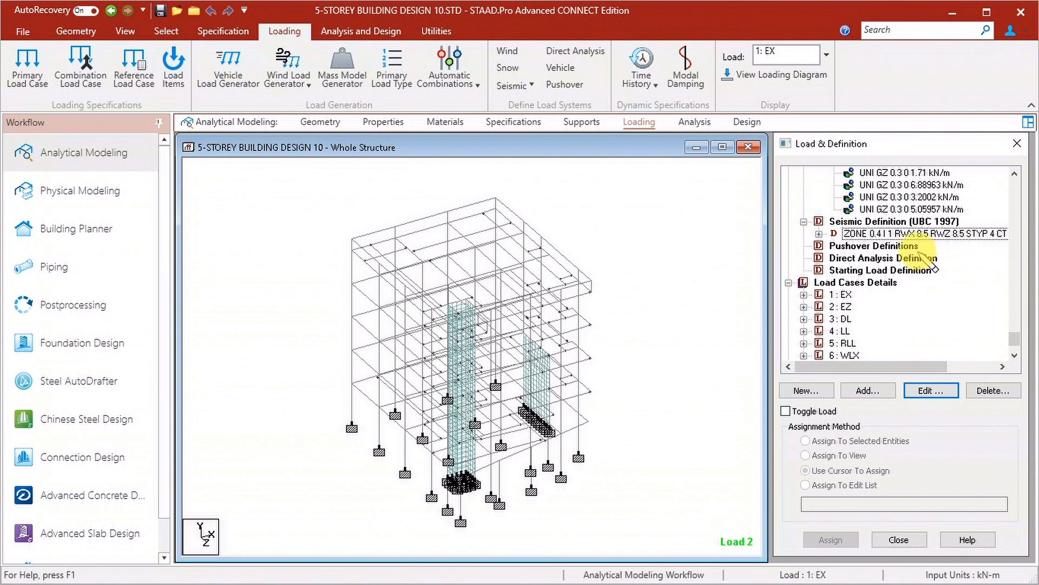
{"action": "left_click", "coordinate": [855, 282]}
{"action": "scroll", "coordinate": [874, 336], "scroll_direction": "down", "scroll_amount": 1}
{"action": "left_click", "coordinate": [865, 390]}
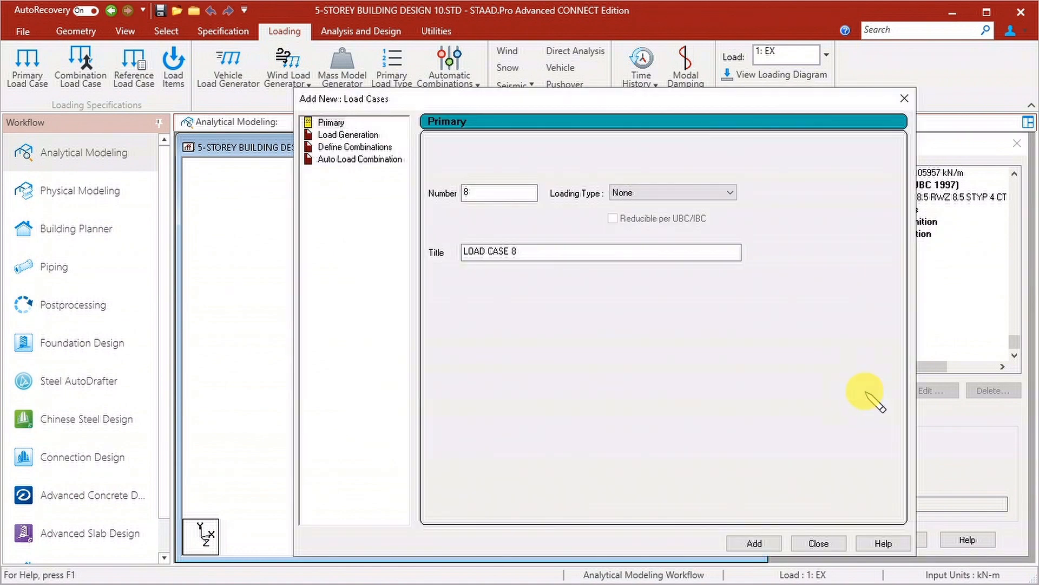
{"action": "left_click", "coordinate": [661, 193]}
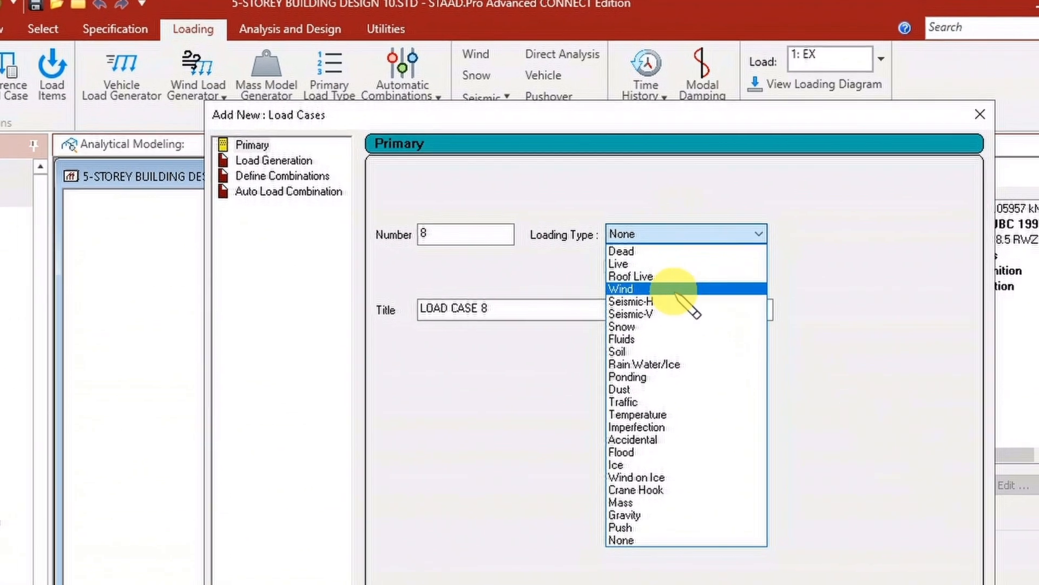
{"action": "left_click", "coordinate": [672, 302]}
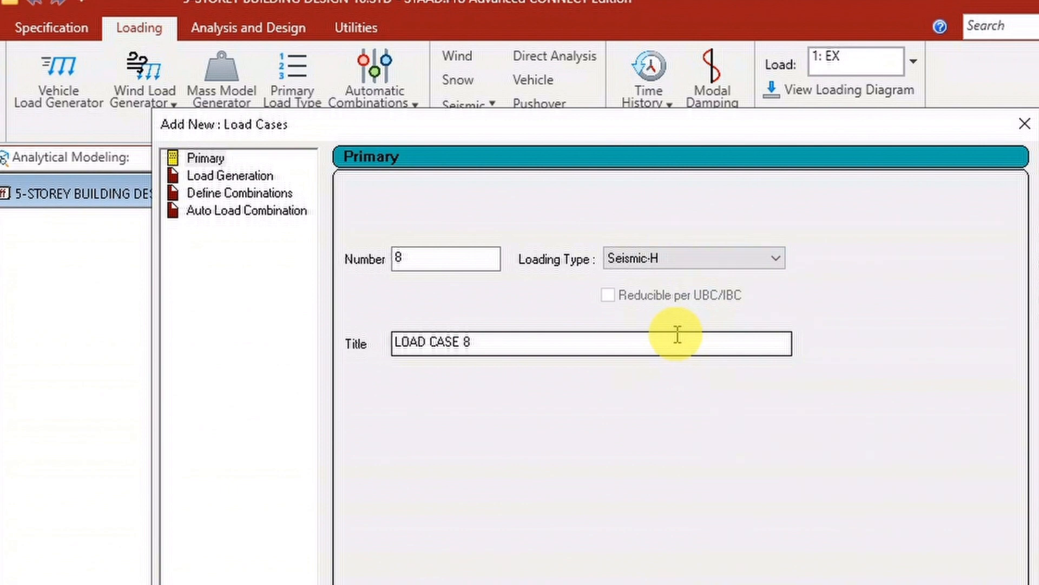
{"action": "left_click_drag", "start_coordinate": [577, 341], "coordinate": [242, 343]}
{"action": "type", "text": "Rx"}
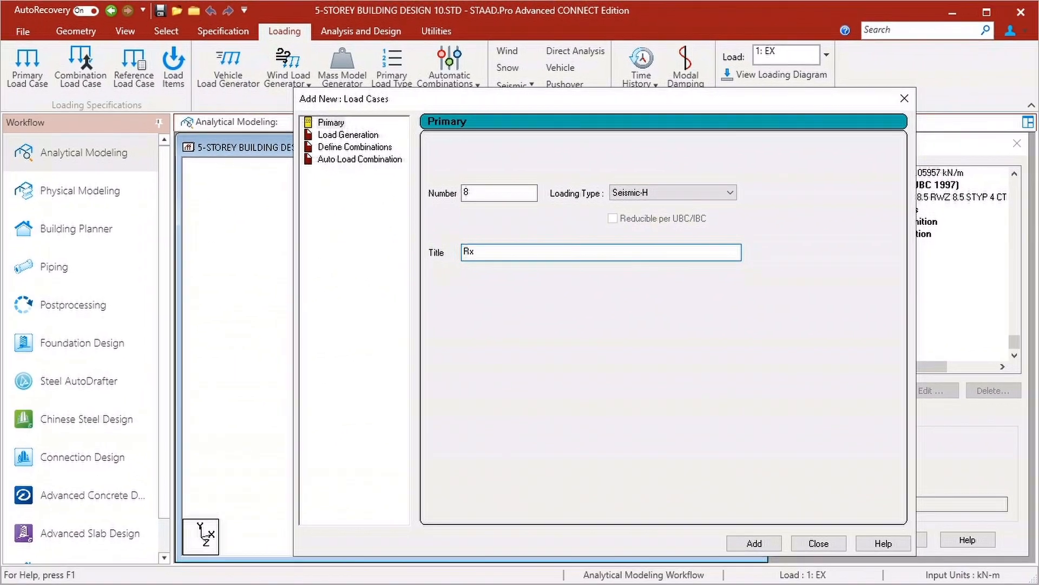
{"action": "left_click", "coordinate": [754, 543]}
{"action": "left_click", "coordinate": [817, 543]}
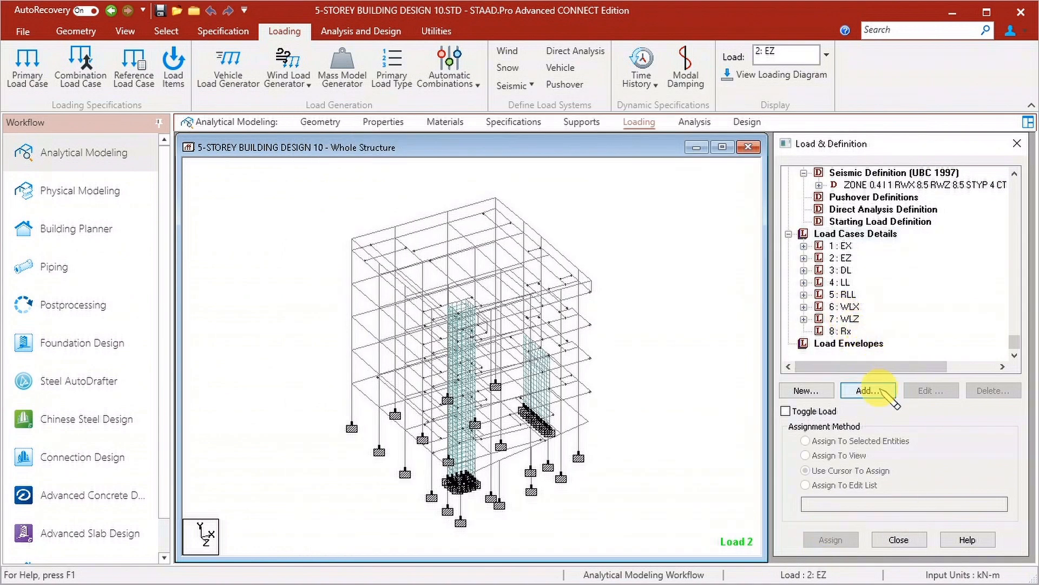
Create primary load case 9 with loading type Seismic-H and title Rz
{"action": "left_click", "coordinate": [866, 234]}
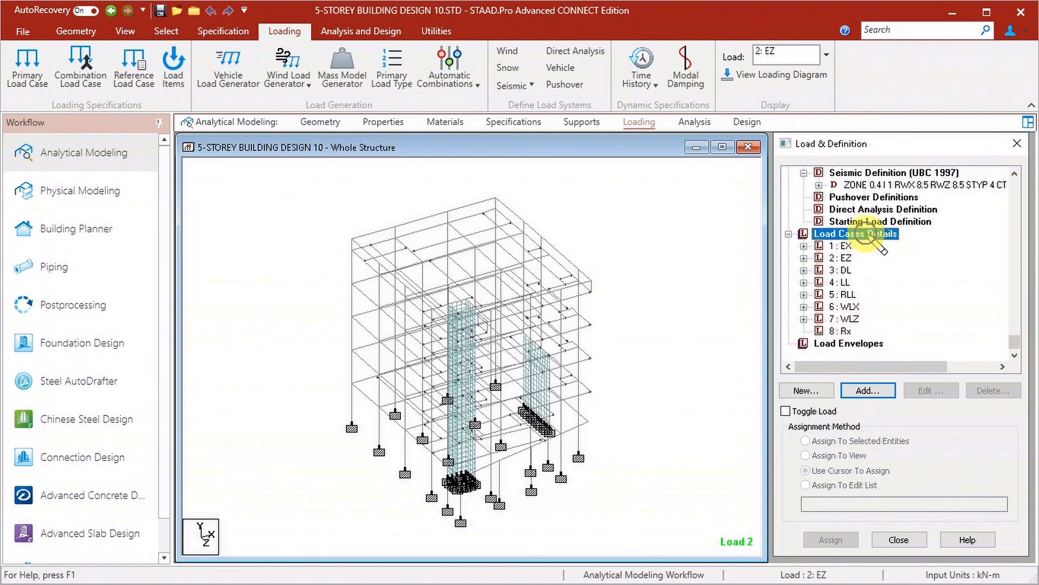
{"action": "left_click", "coordinate": [868, 390]}
{"action": "left_click_drag", "start_coordinate": [529, 250], "coordinate": [384, 246]}
{"action": "type", "text": "Rz"}
{"action": "left_click", "coordinate": [754, 543]}
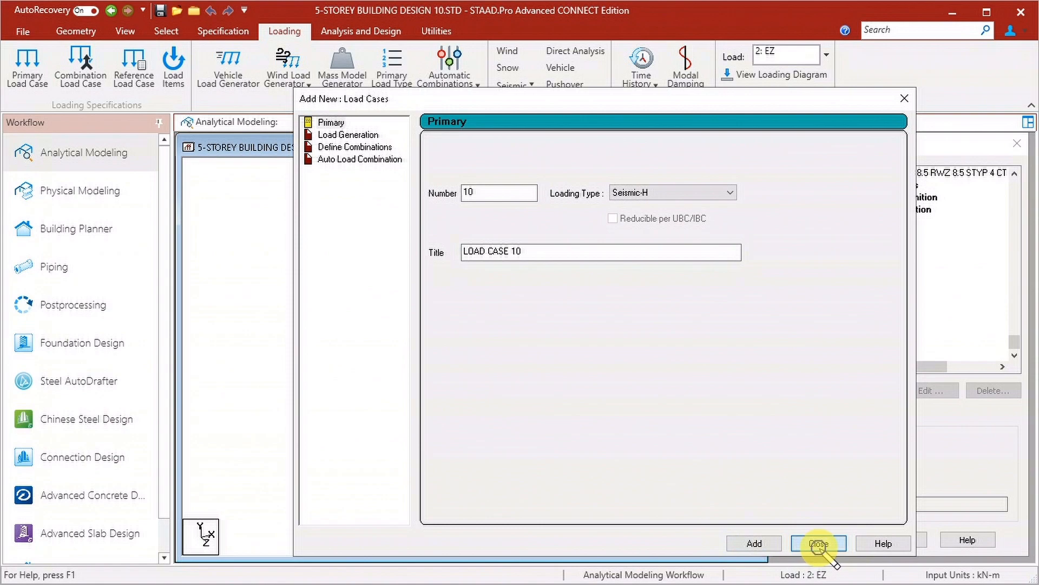
{"action": "left_click", "coordinate": [818, 545]}
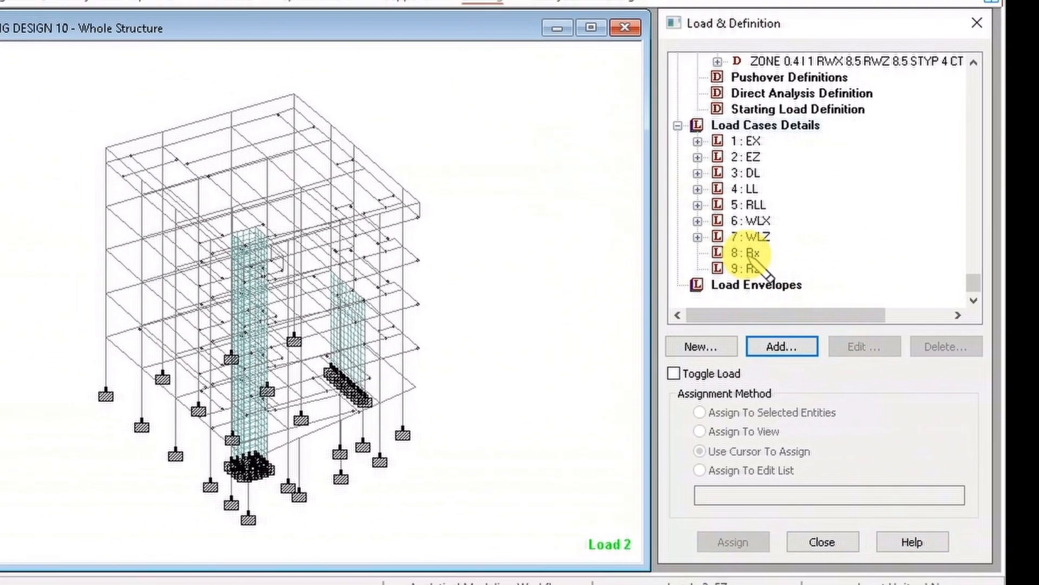
Start a response spectrum load item for load case 8: Rx using the Custom code and the CQC combination method
{"action": "left_click", "coordinate": [689, 213]}
{"action": "left_click", "coordinate": [866, 390]}
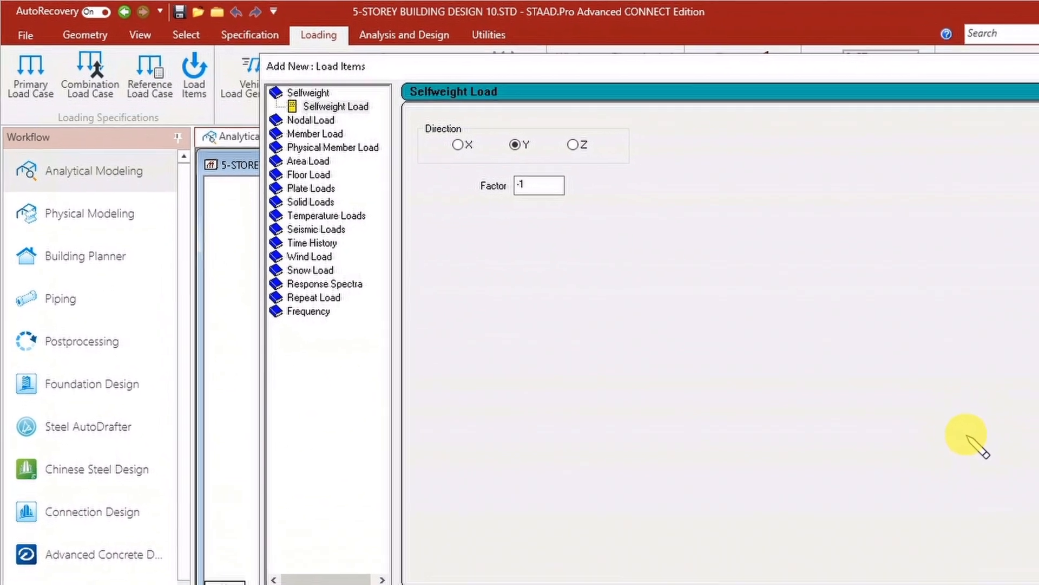
{"action": "left_click", "coordinate": [333, 284]}
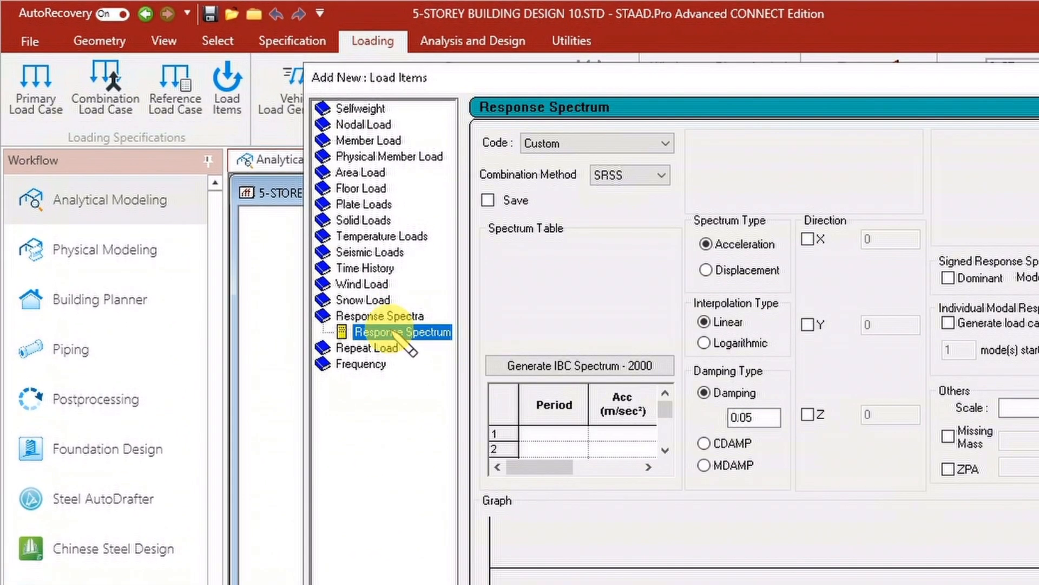
{"action": "left_click", "coordinate": [652, 142]}
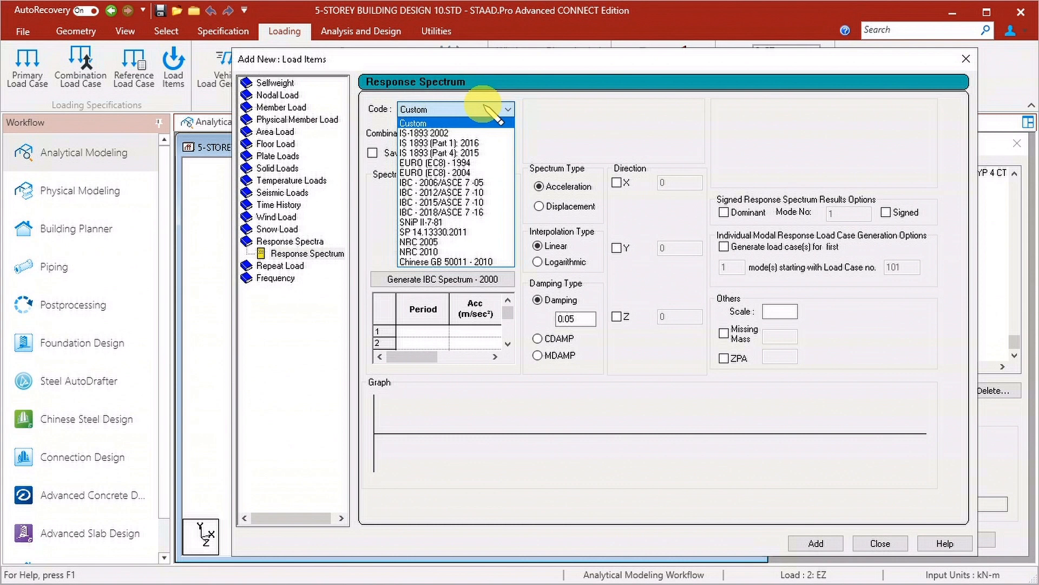
{"action": "left_click", "coordinate": [441, 111]}
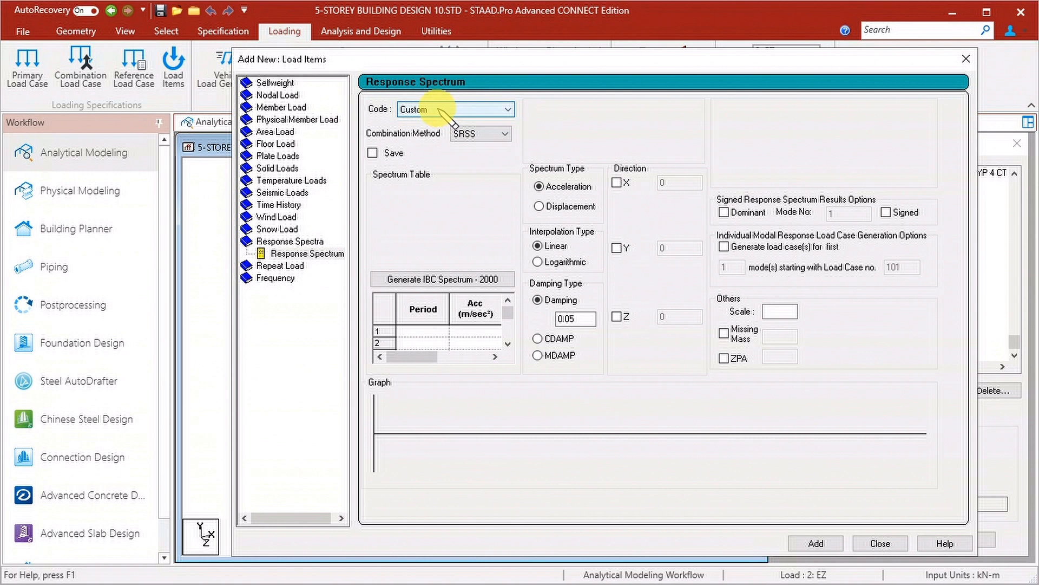
{"action": "left_click", "coordinate": [477, 133]}
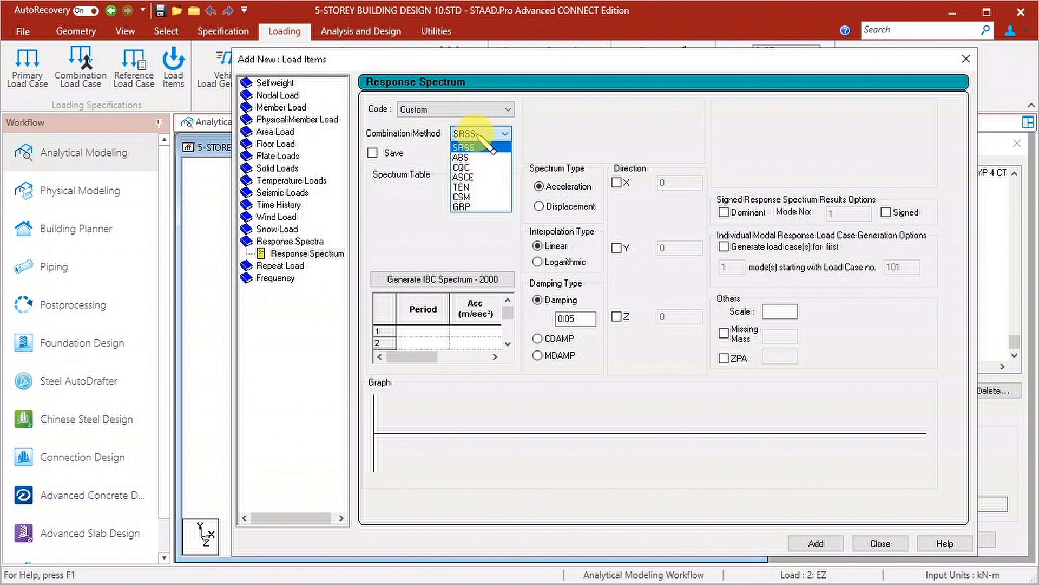
{"action": "left_click", "coordinate": [478, 166]}
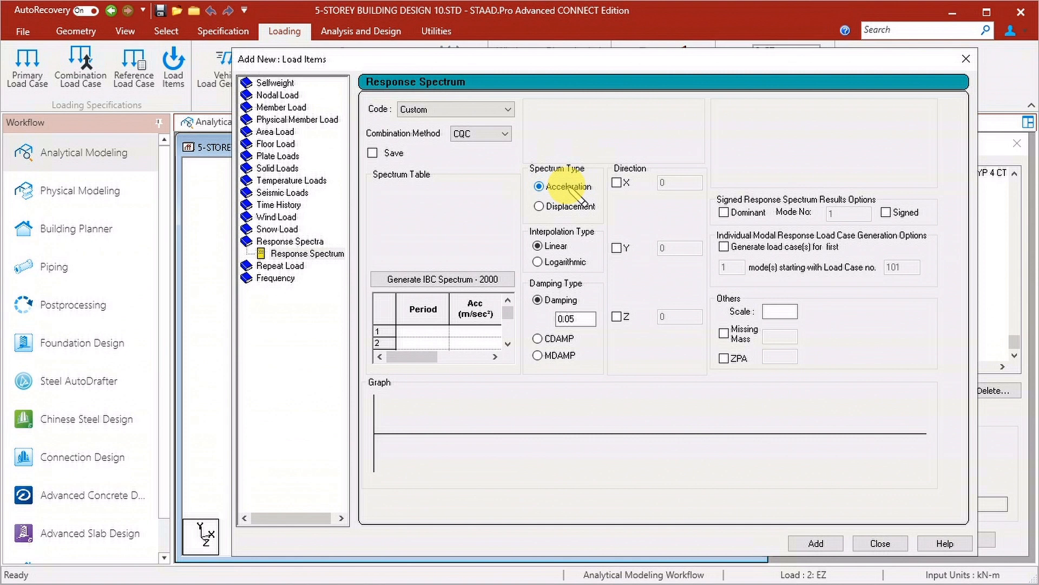
Enable the spectrum's X direction with factor 0.118, keep linear interpolation, and set the scale to 1
{"action": "left_click", "coordinate": [617, 183]}
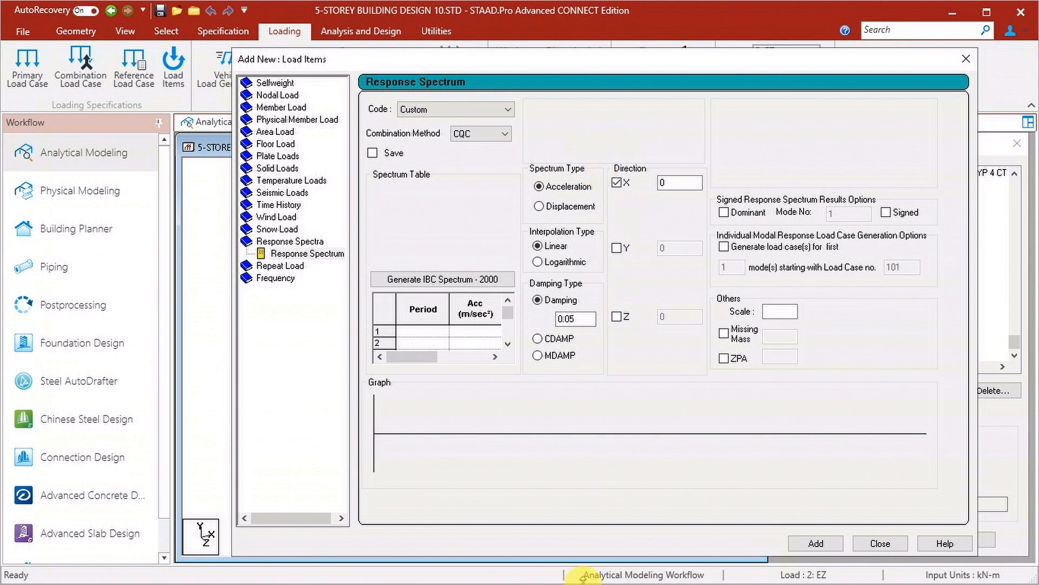
{"action": "double_click", "coordinate": [663, 183]}
{"action": "type", "text": ".118"}
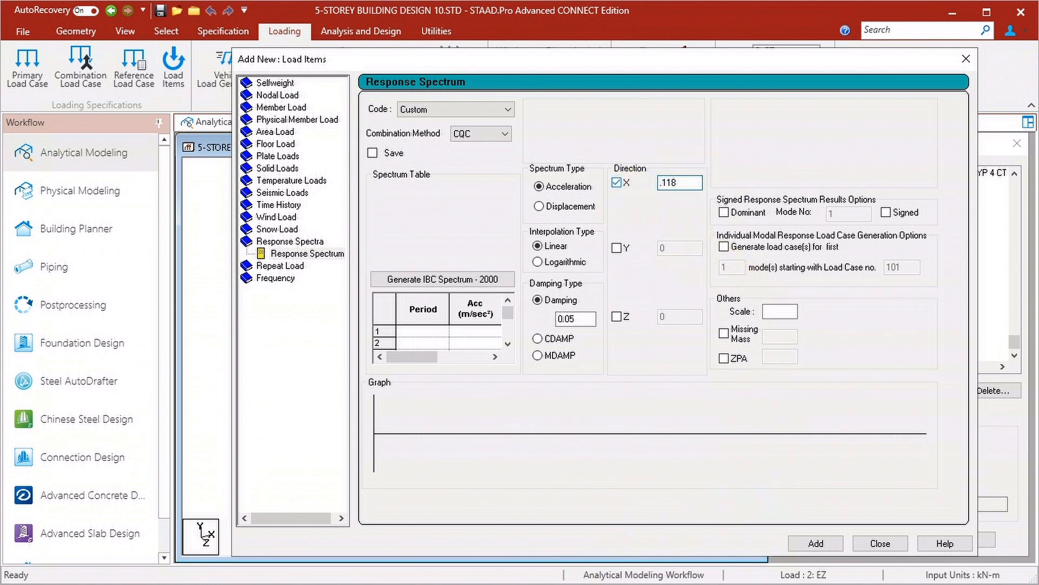
{"action": "left_click", "coordinate": [563, 248]}
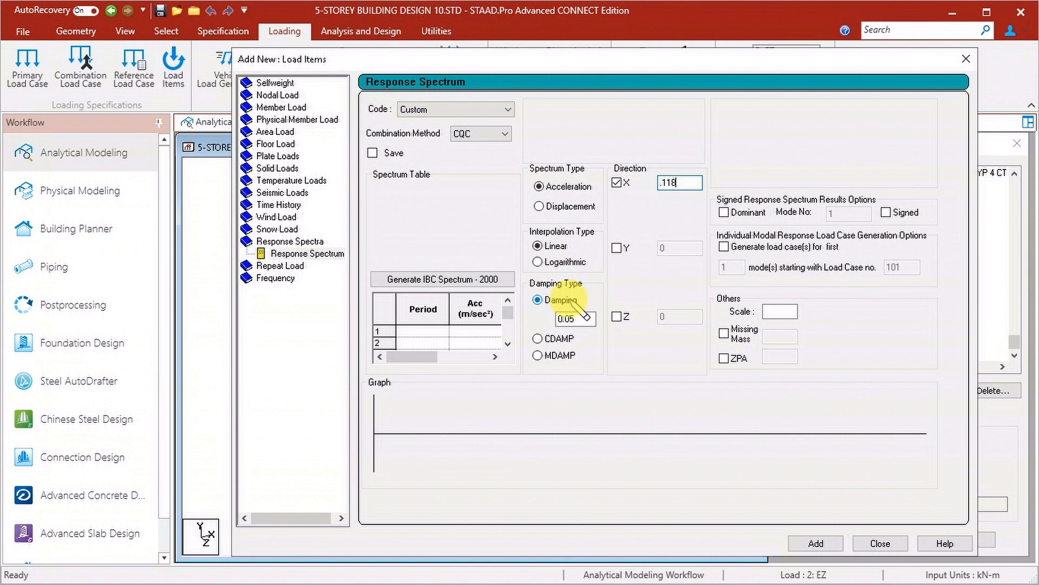
{"action": "left_click", "coordinate": [773, 311]}
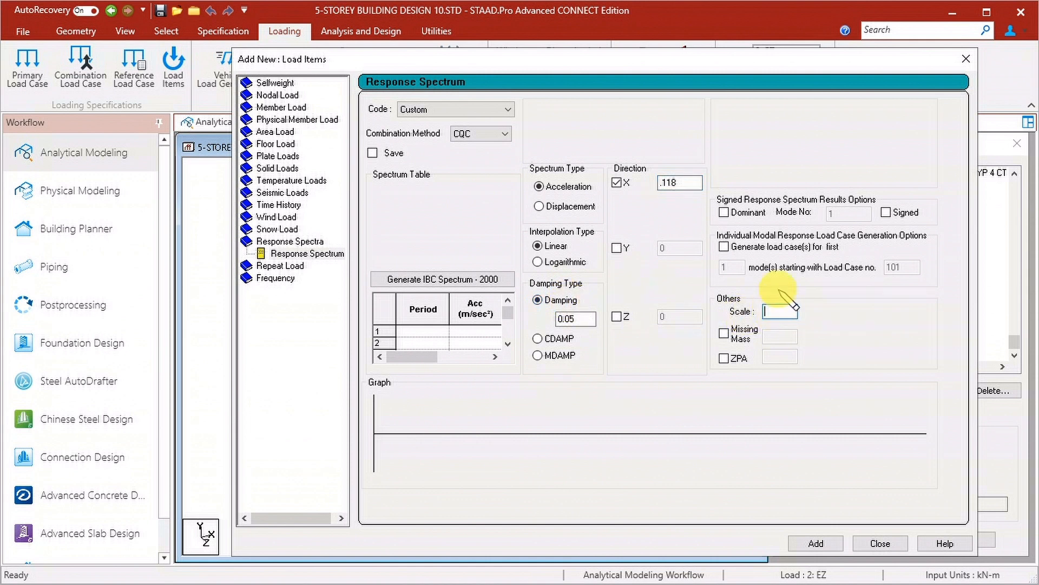
{"action": "type", "text": "1"}
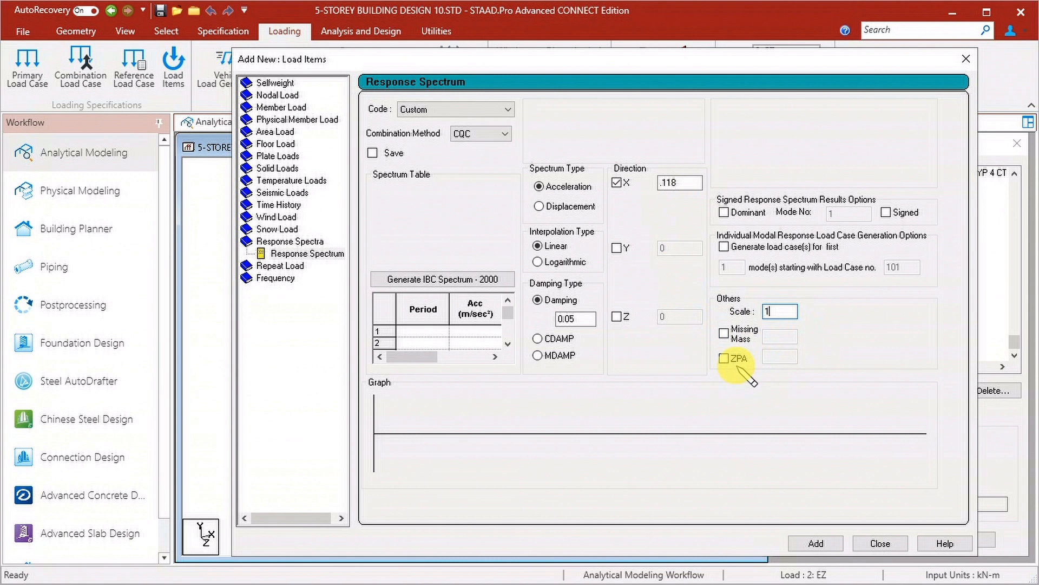
Add the X-direction response spectrum to load case 8: Rx and close the load item definition
{"action": "left_click", "coordinate": [816, 543]}
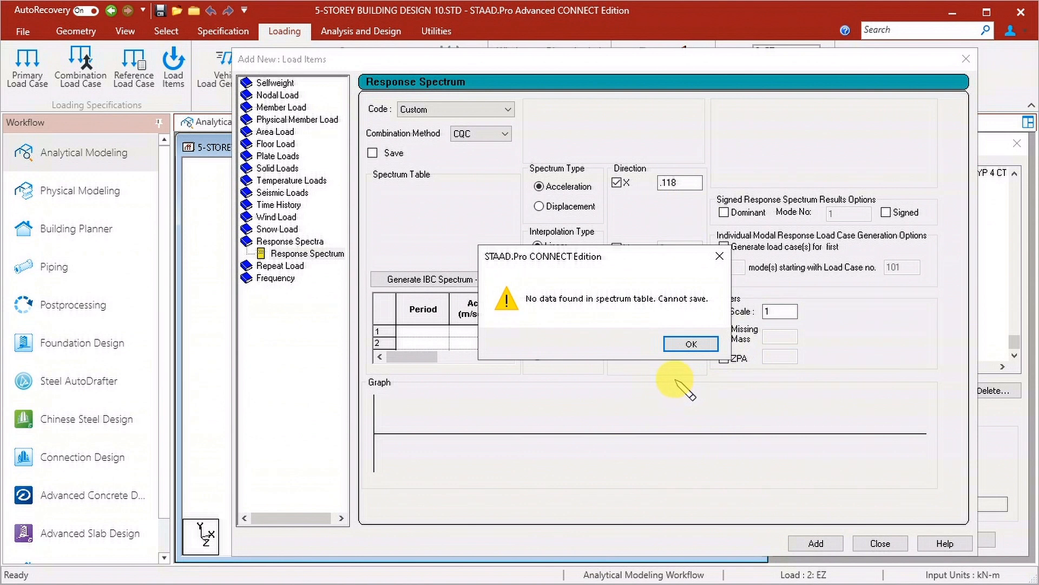
{"action": "left_click", "coordinate": [689, 343]}
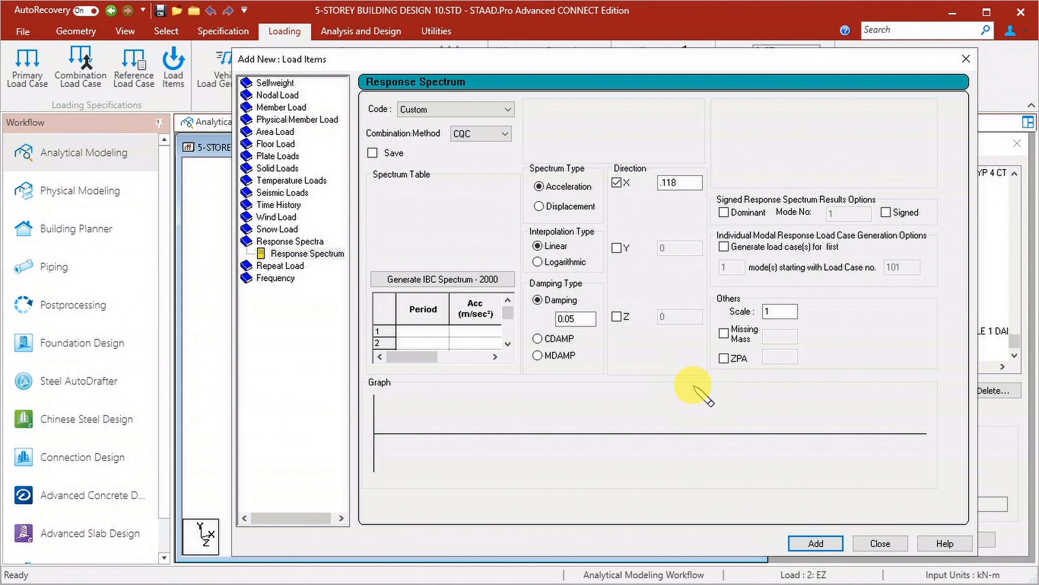
{"action": "scroll", "coordinate": [447, 331], "scroll_direction": "down", "scroll_amount": 1}
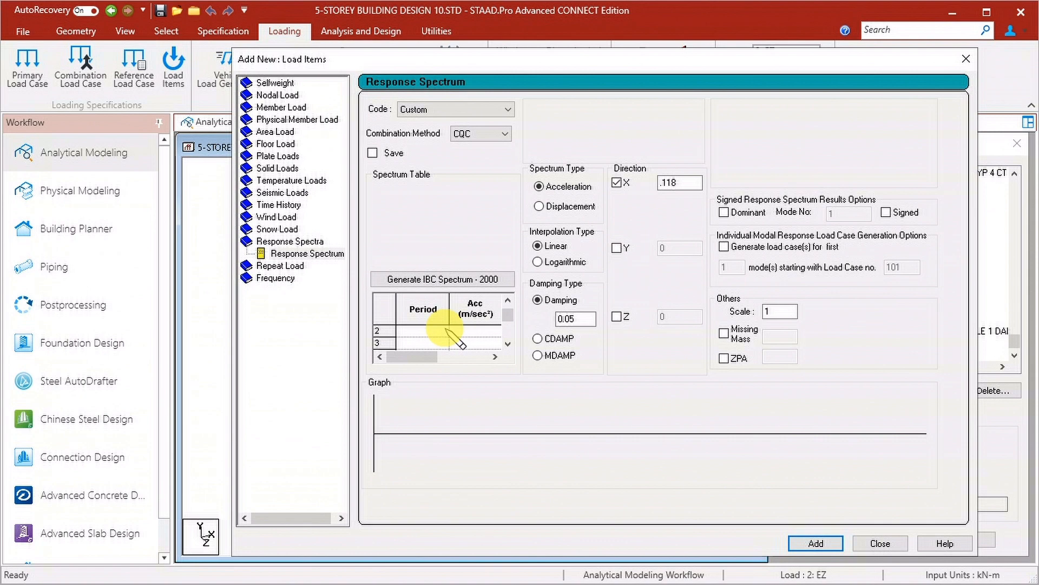
{"action": "left_click", "coordinate": [881, 544]}
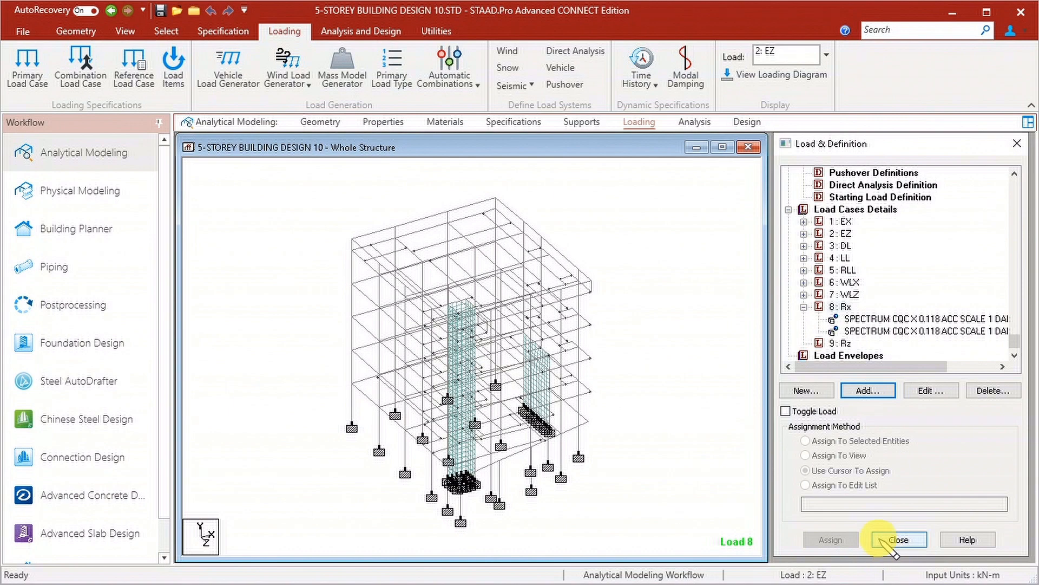
Start a response spectrum load item for load case 9: Rz with the CQC combination method
{"action": "left_click", "coordinate": [841, 343]}
{"action": "left_click", "coordinate": [867, 390]}
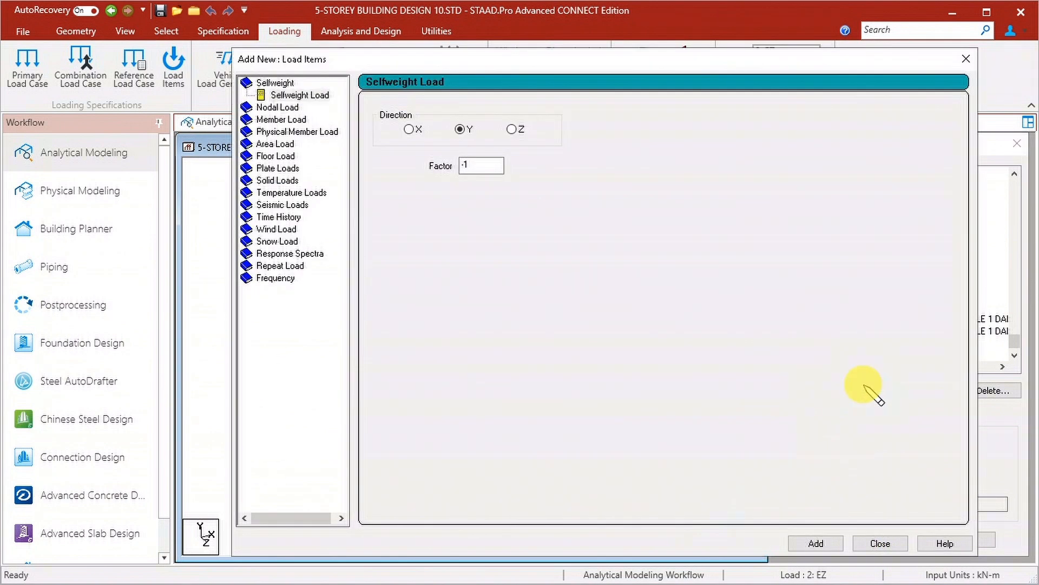
{"action": "left_click", "coordinate": [286, 253]}
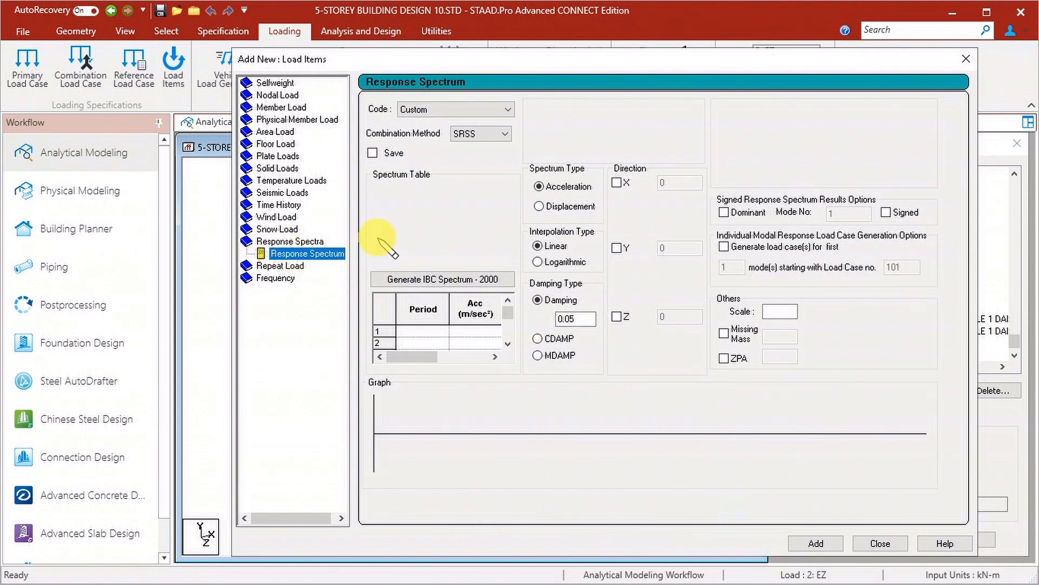
{"action": "left_click", "coordinate": [476, 132]}
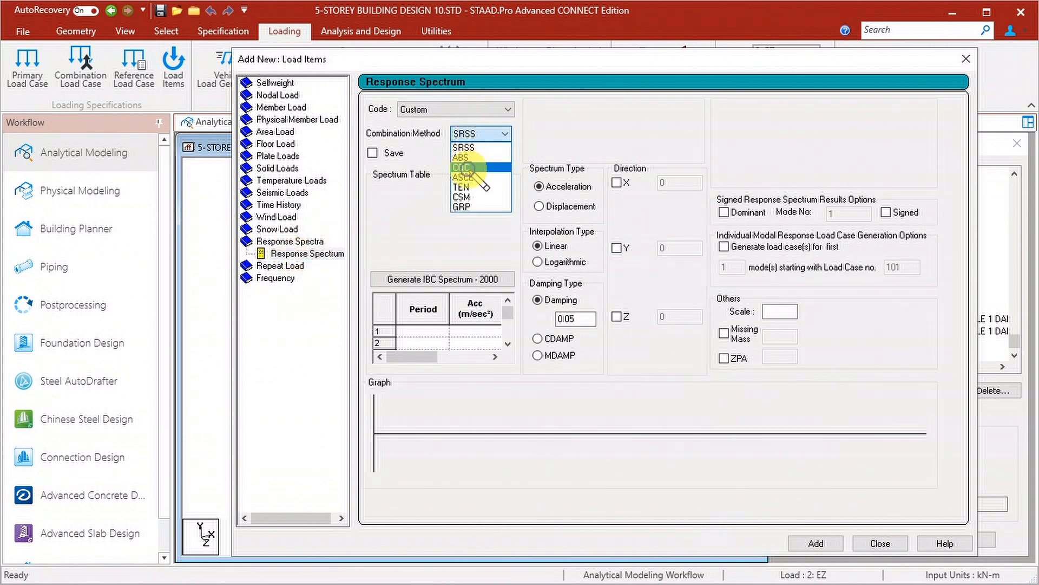
{"action": "left_click", "coordinate": [470, 170]}
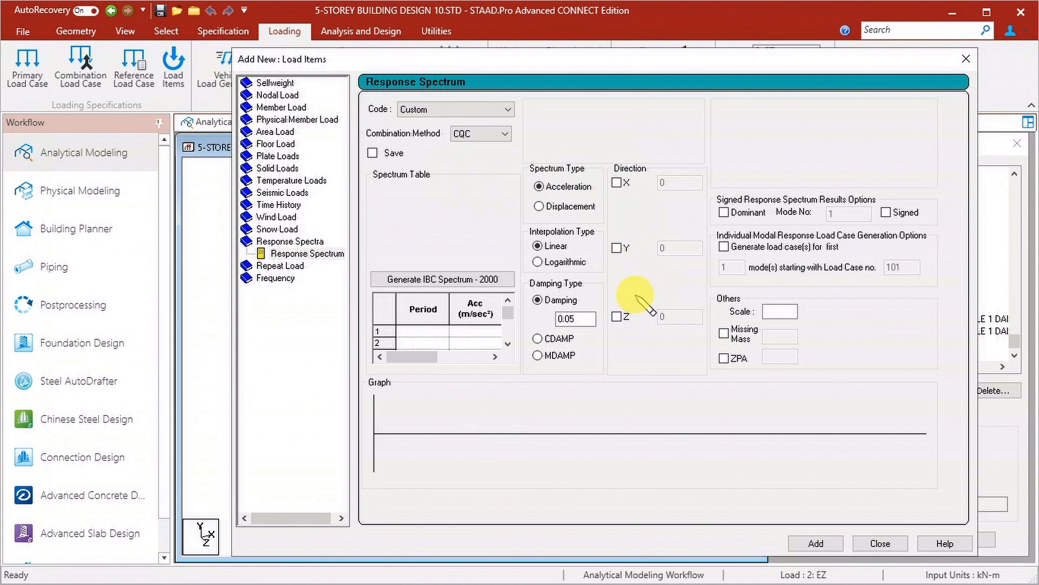
Enable the spectrum's Z direction with factor 0.118 and add the item to load case 9: Rz
{"action": "left_click", "coordinate": [617, 316]}
{"action": "left_click", "coordinate": [673, 315]}
{"action": "double_click", "coordinate": [673, 315]}
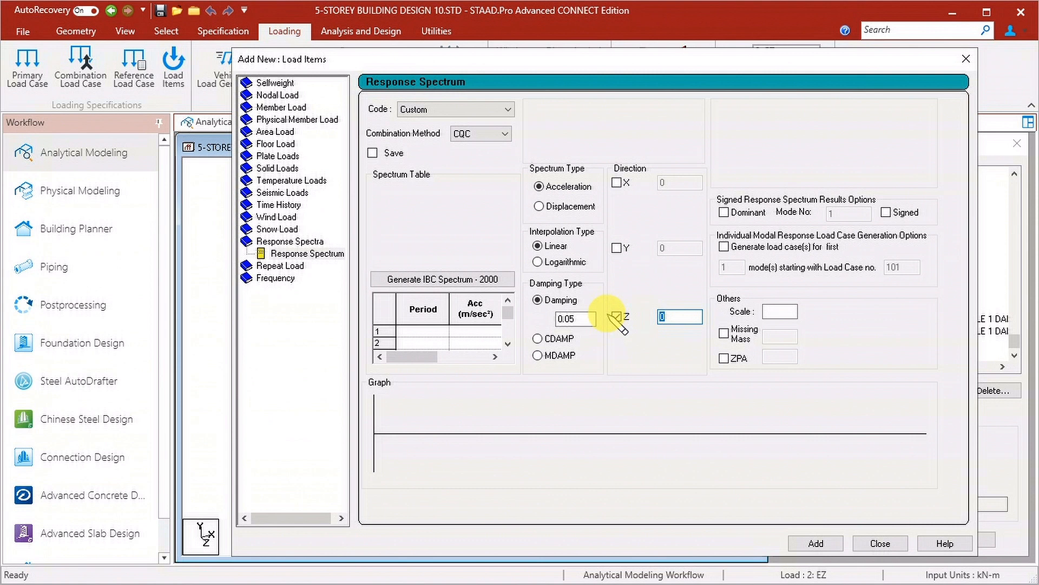
{"action": "type", "text": "0.118"}
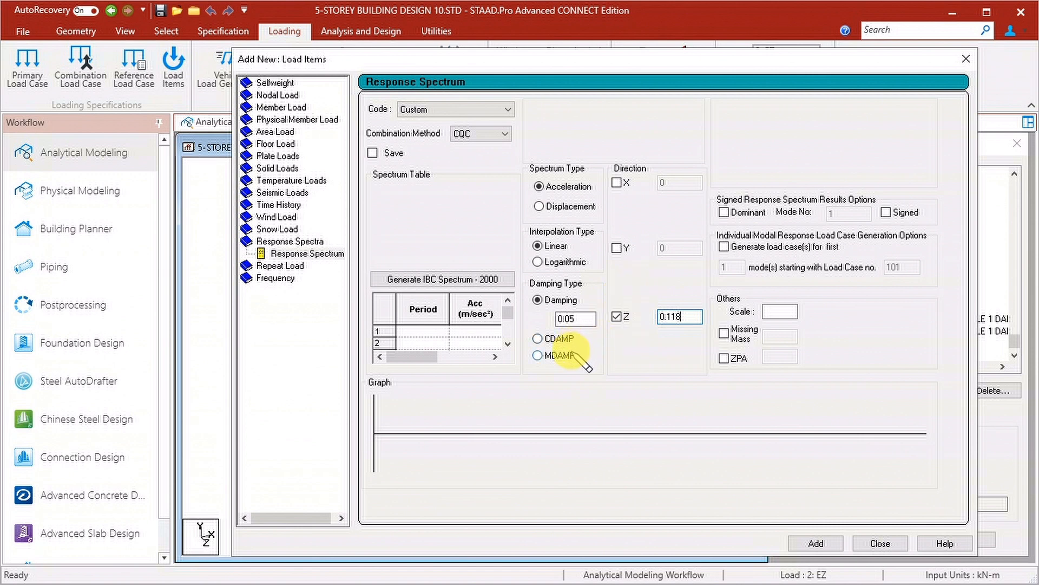
{"action": "left_click", "coordinate": [816, 543]}
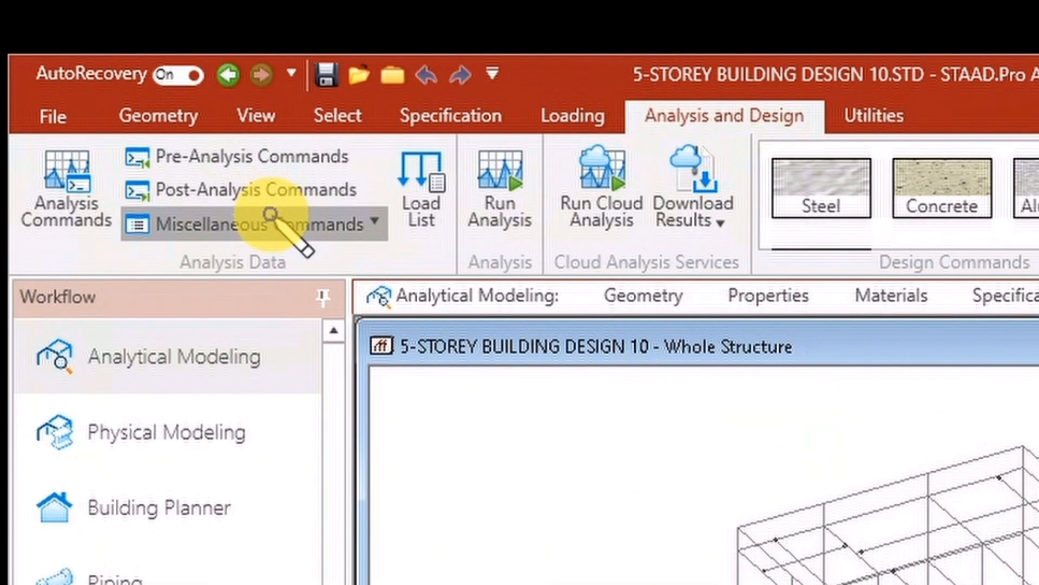
Set the floor diaphragm options to design code ASCE7 05/10/16 with the soft story and irregularity checks enabled
{"action": "left_click", "coordinate": [97, 231]}
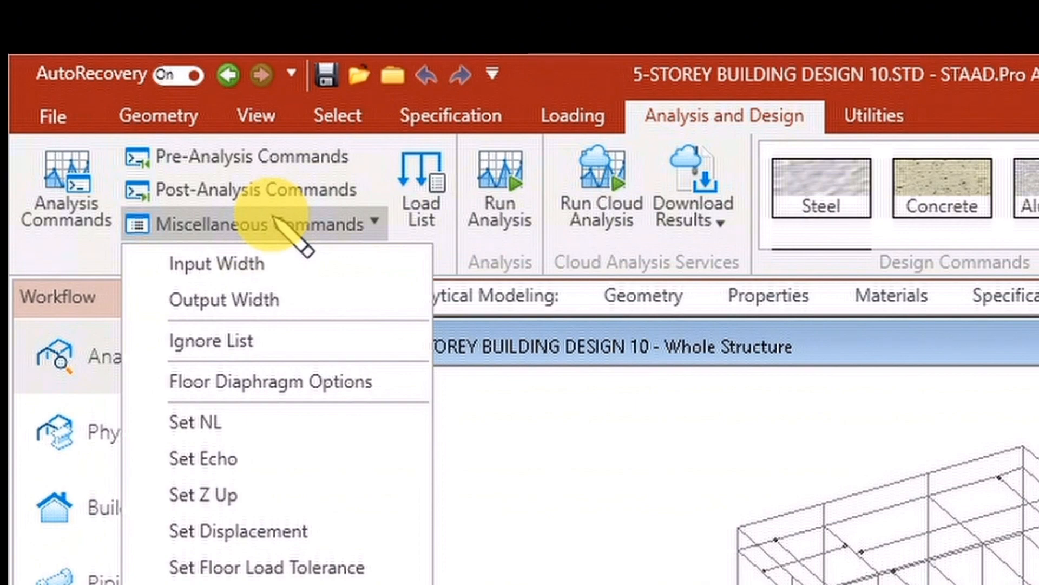
{"action": "left_click", "coordinate": [336, 382]}
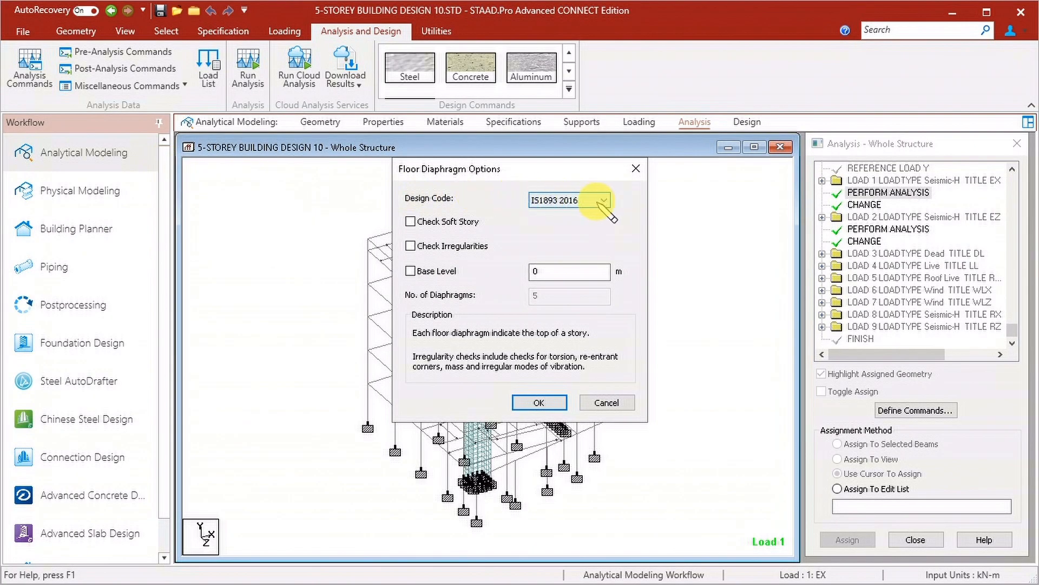
{"action": "left_click", "coordinate": [653, 194]}
{"action": "left_click", "coordinate": [574, 224]}
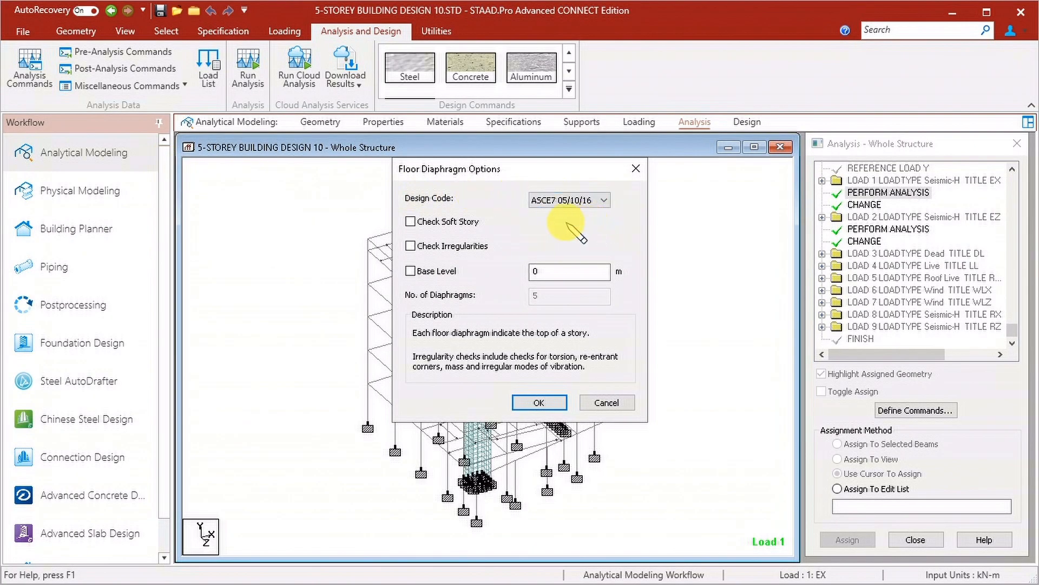
{"action": "left_click", "coordinate": [453, 225]}
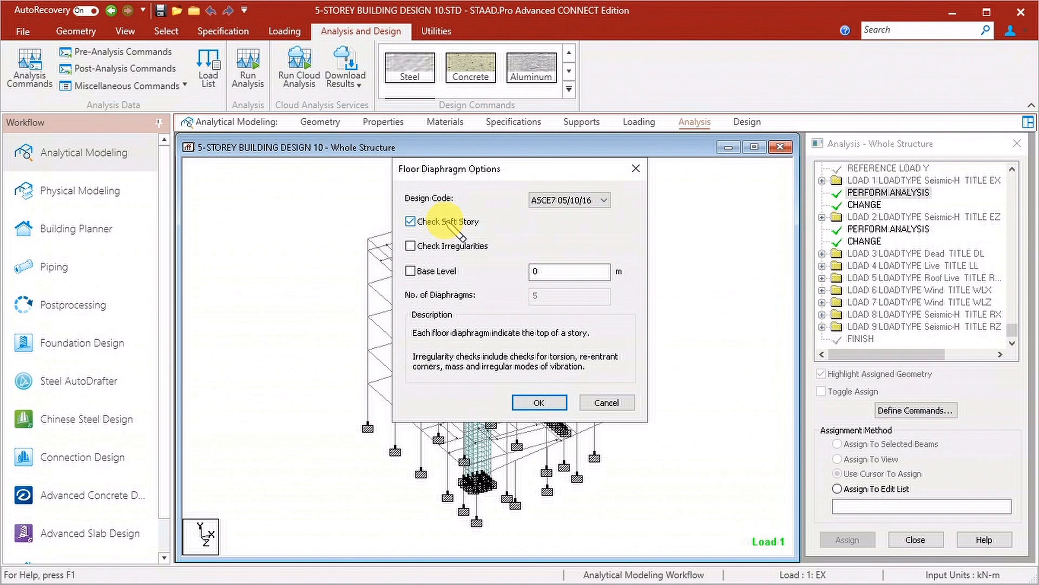
{"action": "left_click", "coordinate": [449, 247]}
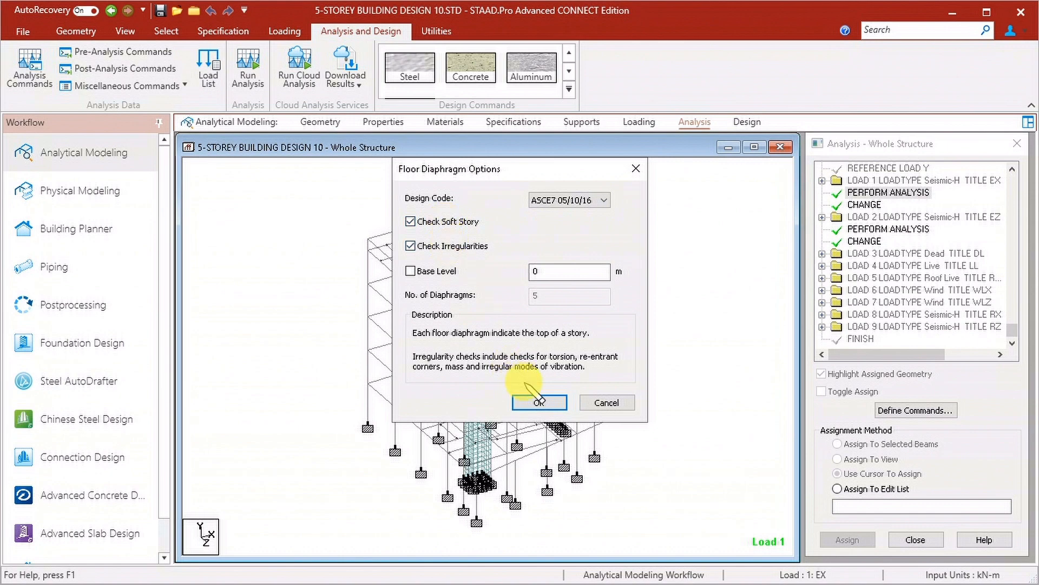
{"action": "left_click", "coordinate": [537, 403]}
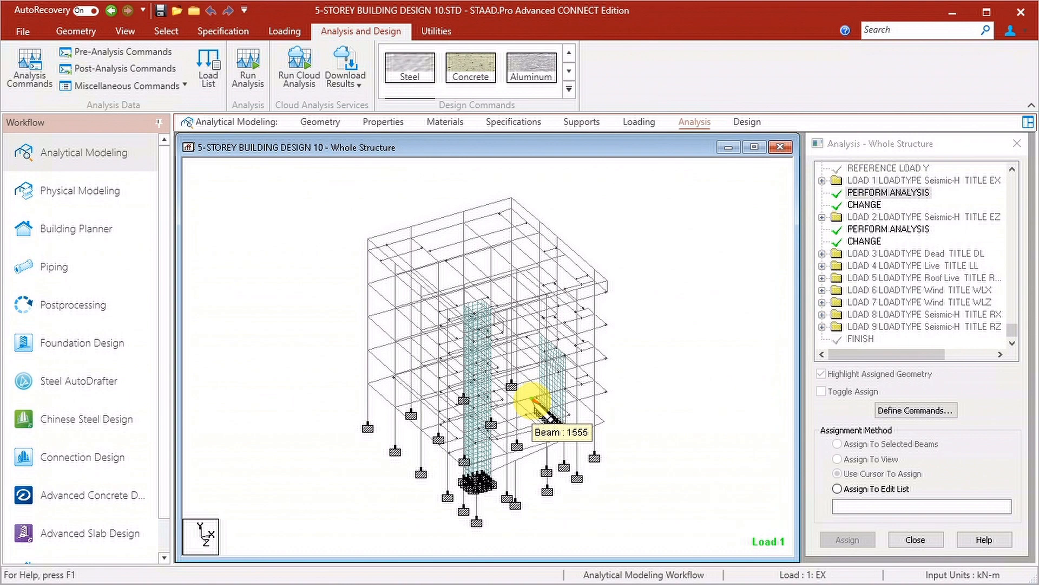
Start an automatic load combination under the load case details using the NSCP 2015 code
{"action": "left_click", "coordinate": [639, 122]}
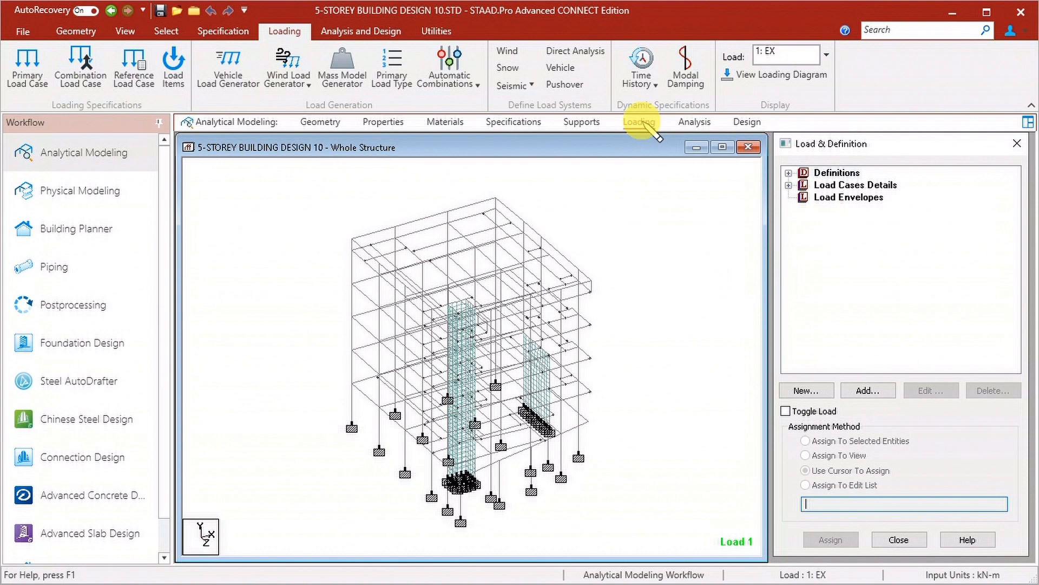
{"action": "left_click", "coordinate": [852, 185]}
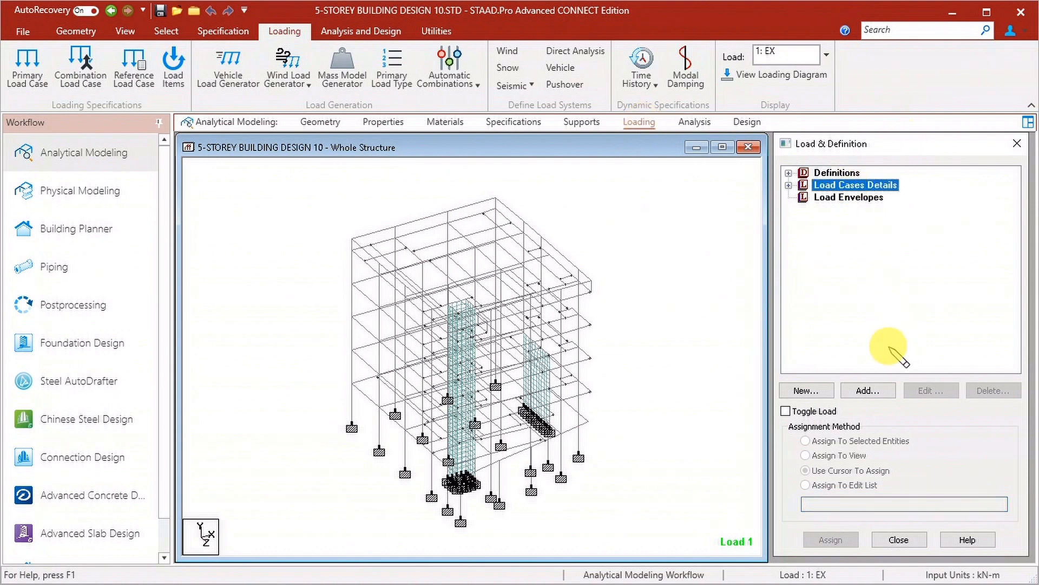
{"action": "left_click", "coordinate": [866, 390]}
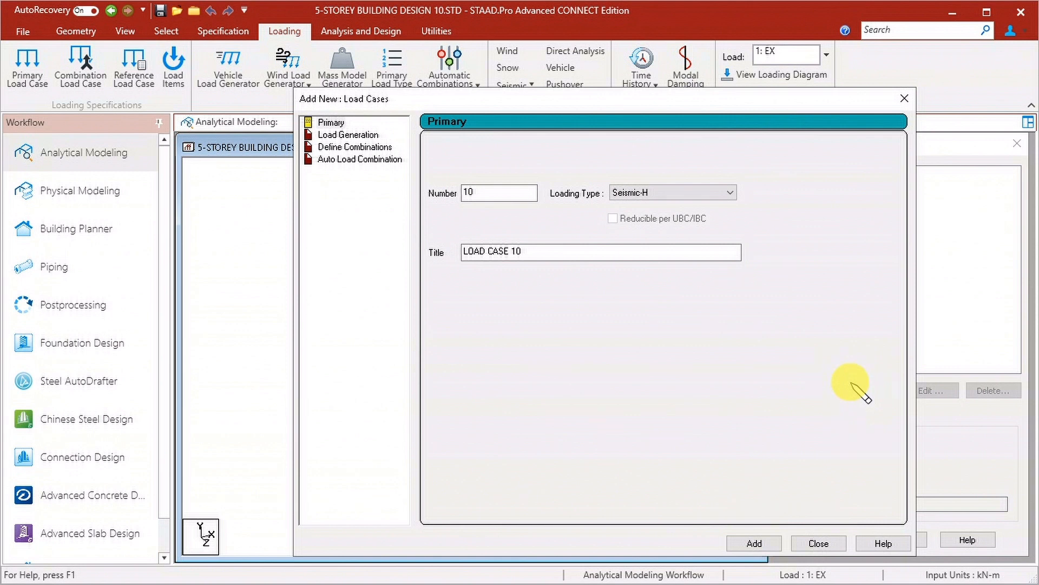
{"action": "left_click", "coordinate": [355, 159]}
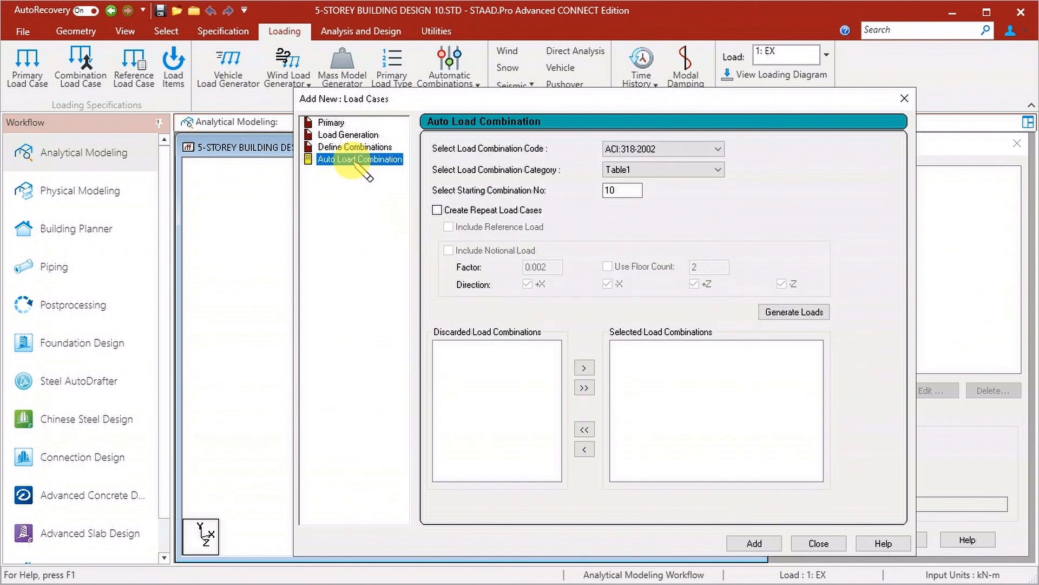
{"action": "left_click", "coordinate": [659, 156]}
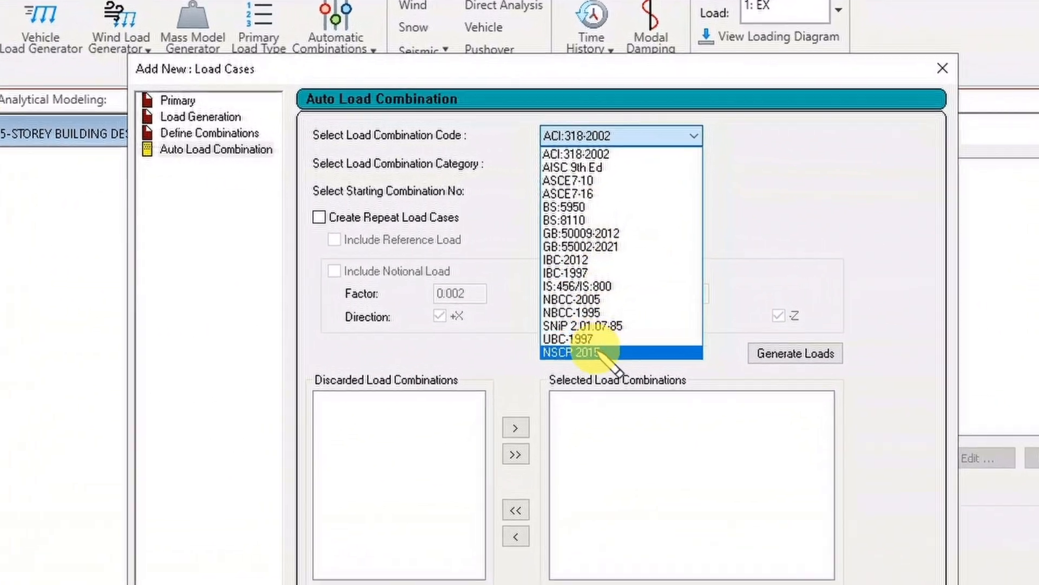
{"action": "left_click", "coordinate": [626, 312]}
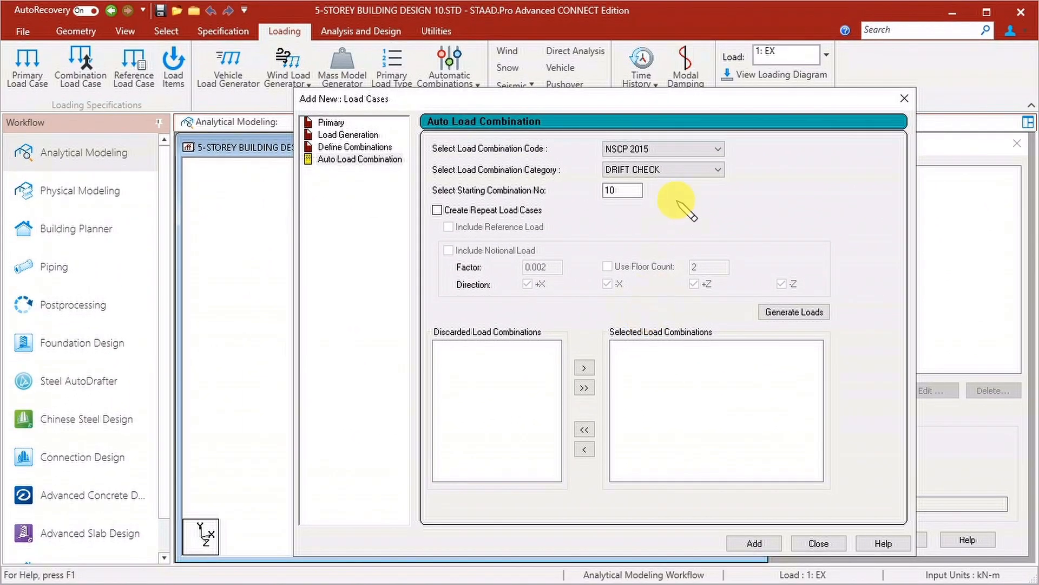
Generate the DRIFT CHECK category combinations starting at number 10 and add them to the load cases
{"action": "left_click", "coordinate": [673, 170]}
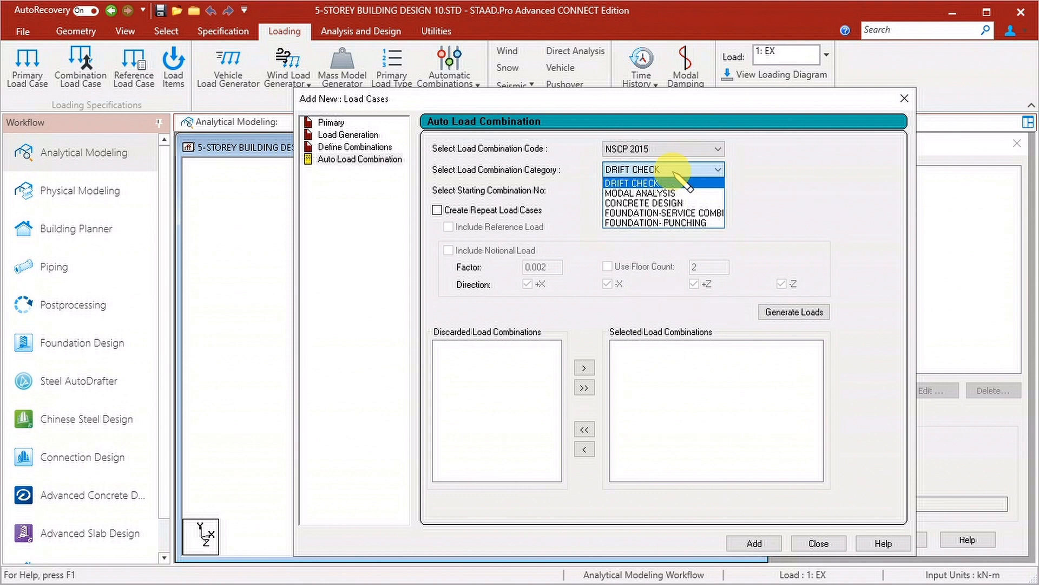
{"action": "left_click", "coordinate": [655, 184]}
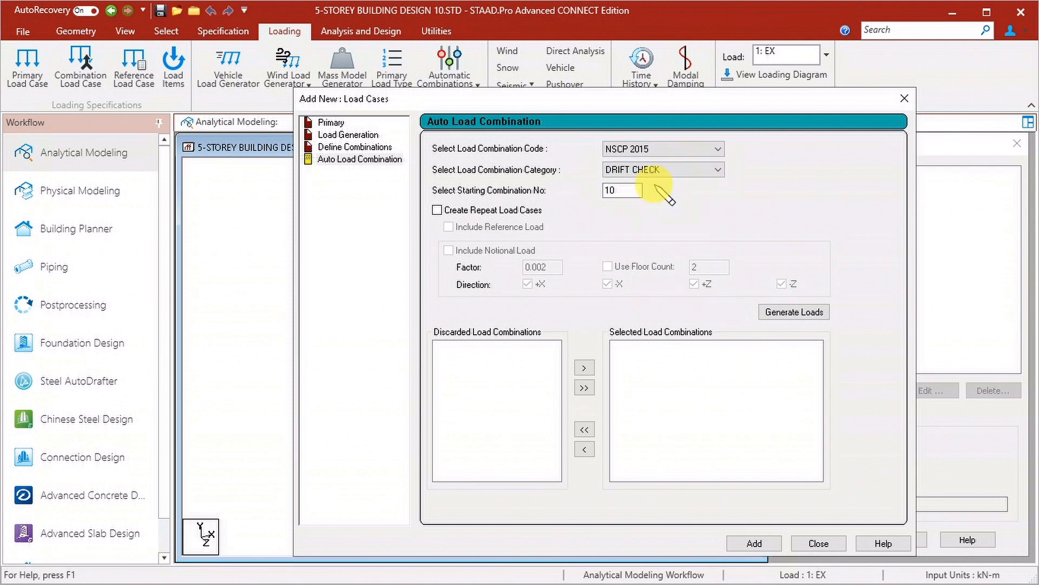
{"action": "left_click", "coordinate": [785, 314]}
{"action": "left_click", "coordinate": [754, 543]}
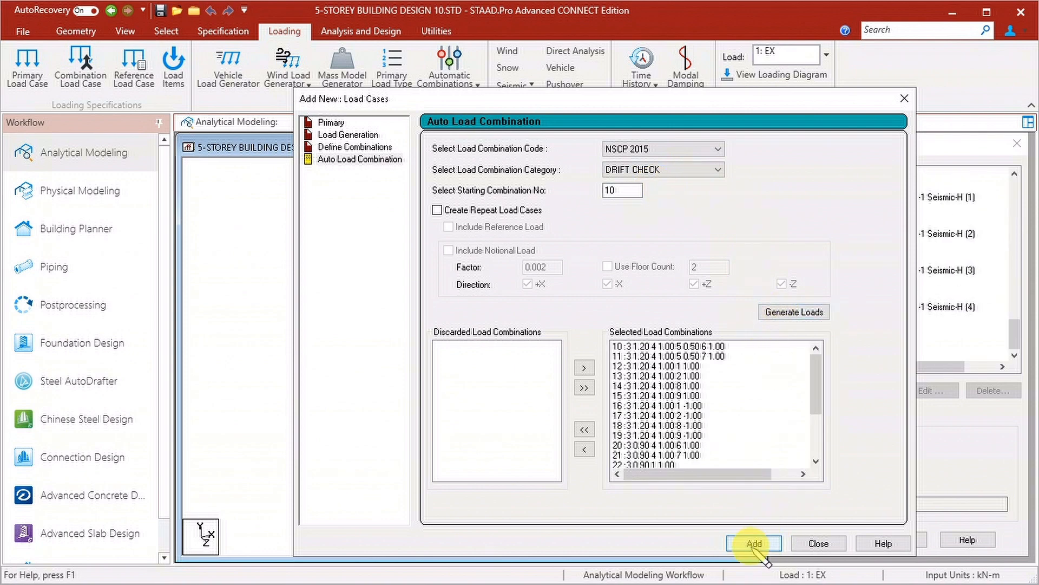
{"action": "left_click", "coordinate": [815, 543]}
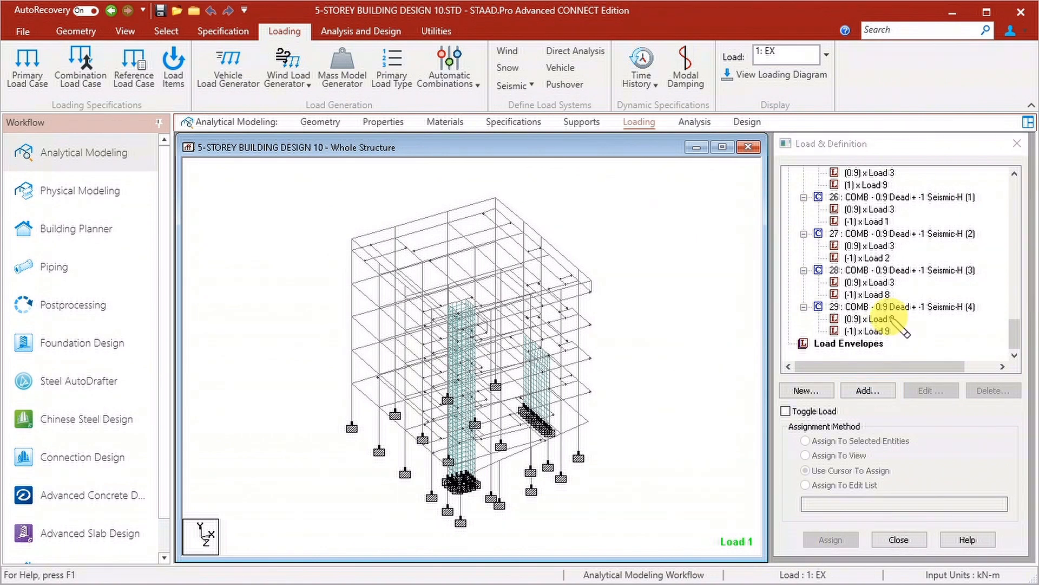
Start another automatic load combination under the load case details with the NSCP 2015 code, numbered from 30
{"action": "scroll", "coordinate": [888, 292], "scroll_direction": "up", "scroll_amount": 15}
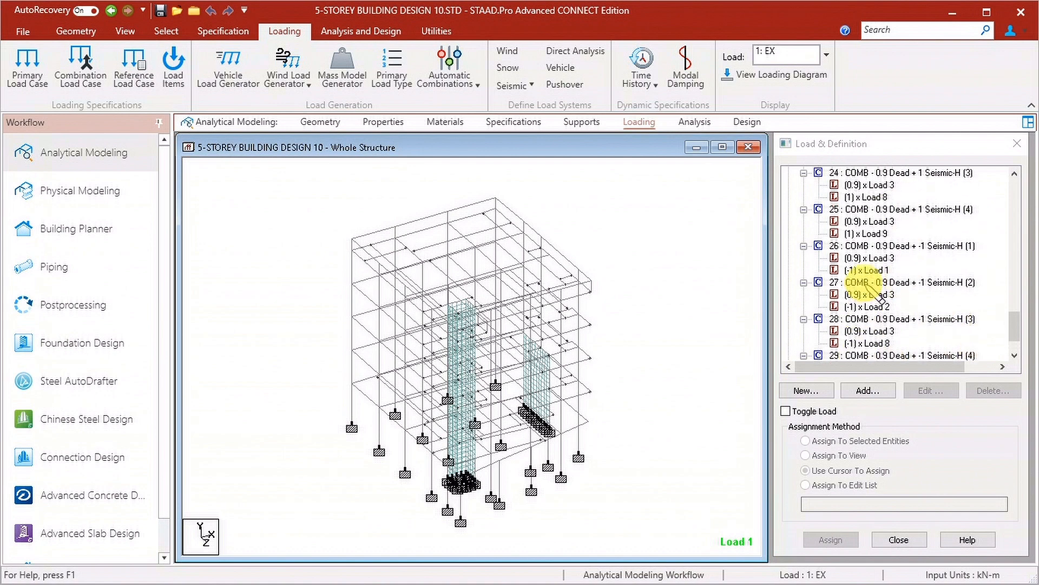
{"action": "scroll", "coordinate": [882, 285], "scroll_direction": "up", "scroll_amount": 10}
{"action": "left_click", "coordinate": [888, 173]}
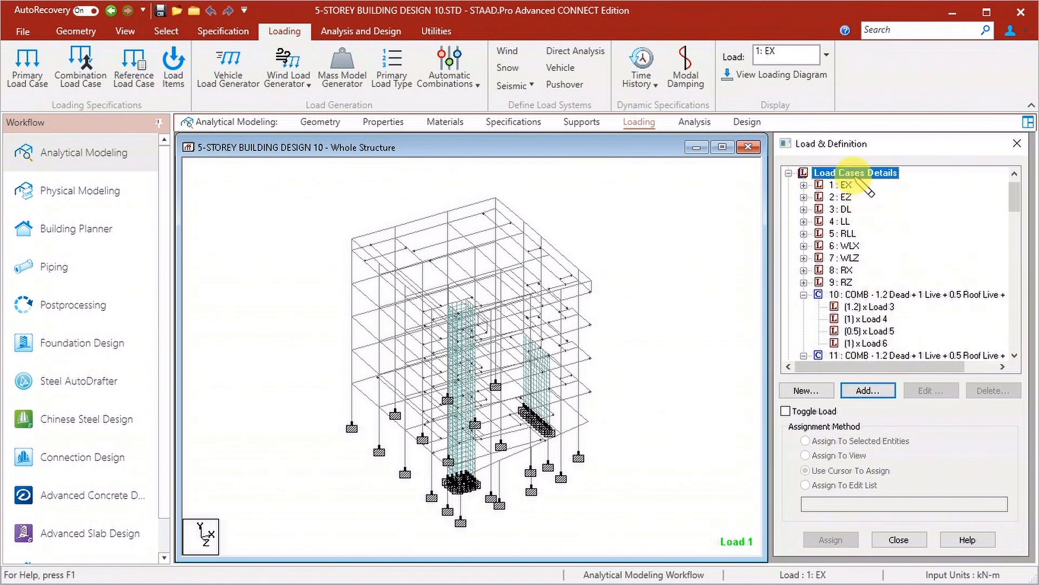
{"action": "left_click", "coordinate": [868, 391]}
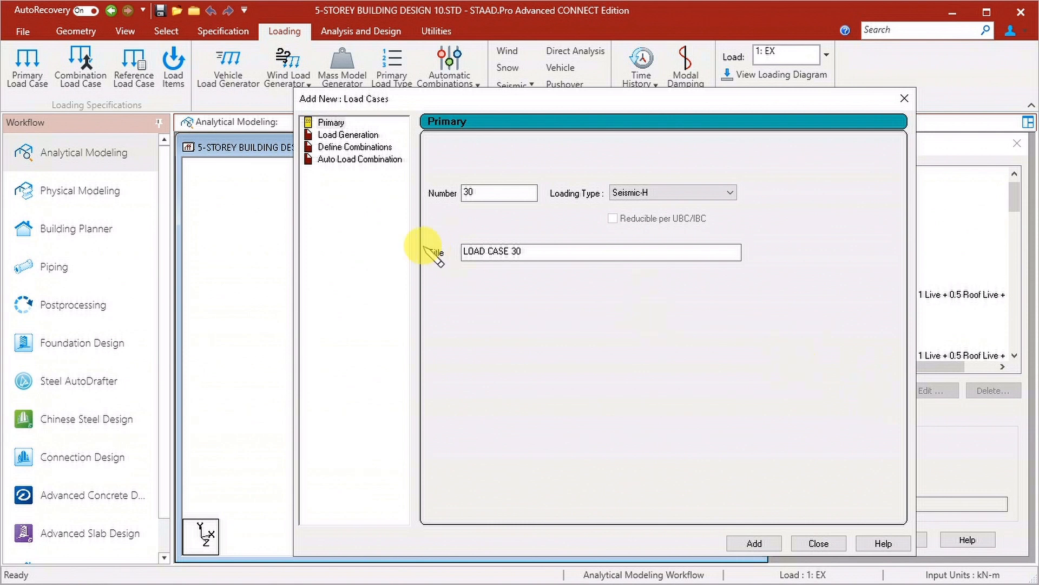
{"action": "left_click", "coordinate": [355, 159]}
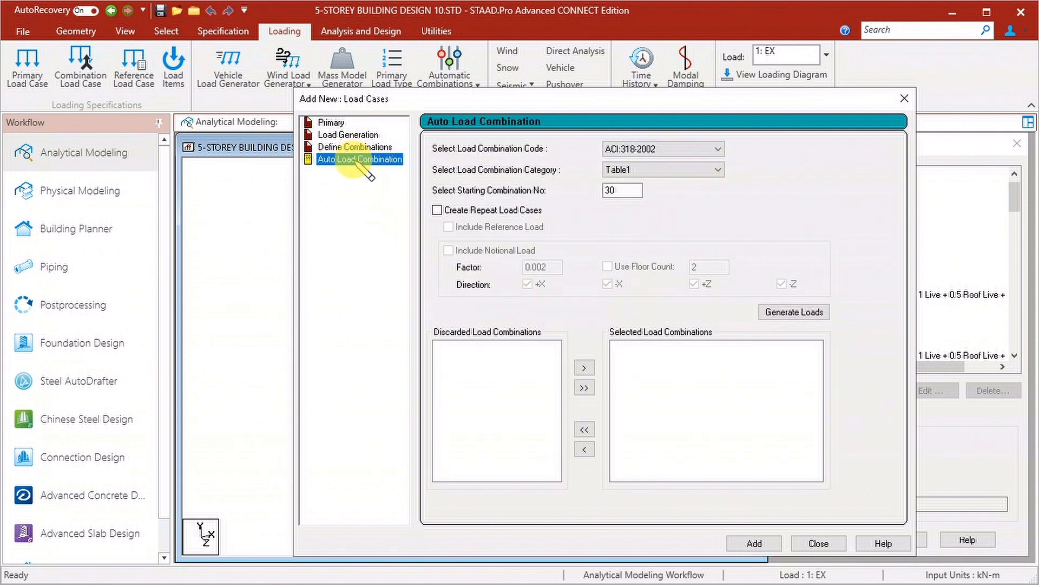
{"action": "left_click", "coordinate": [704, 149]}
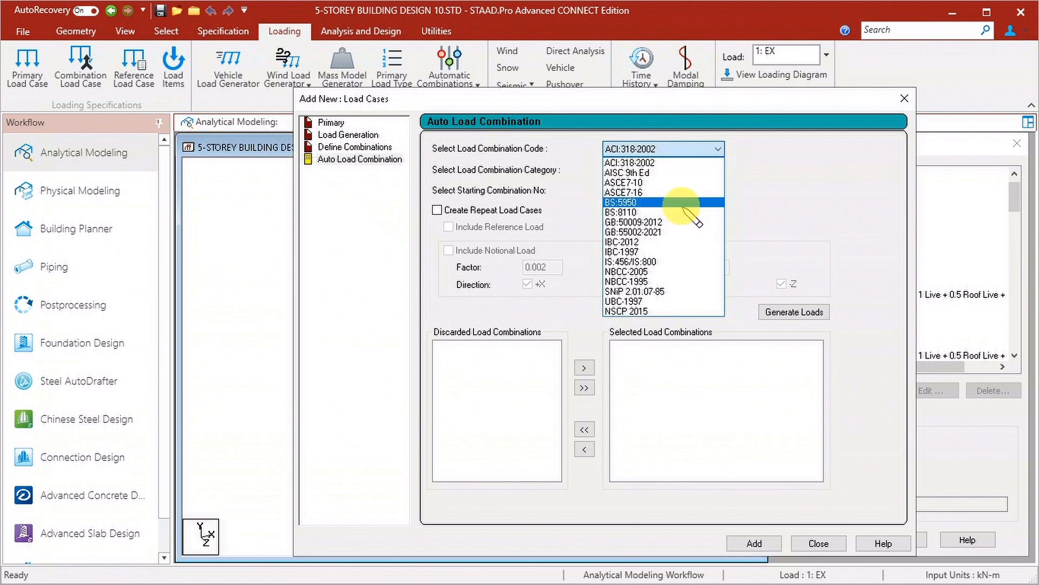
{"action": "left_click", "coordinate": [664, 313]}
Generate the MODAL ANALYSIS category combinations and add them to the load cases
{"action": "left_click", "coordinate": [653, 174]}
{"action": "left_click", "coordinate": [649, 189]}
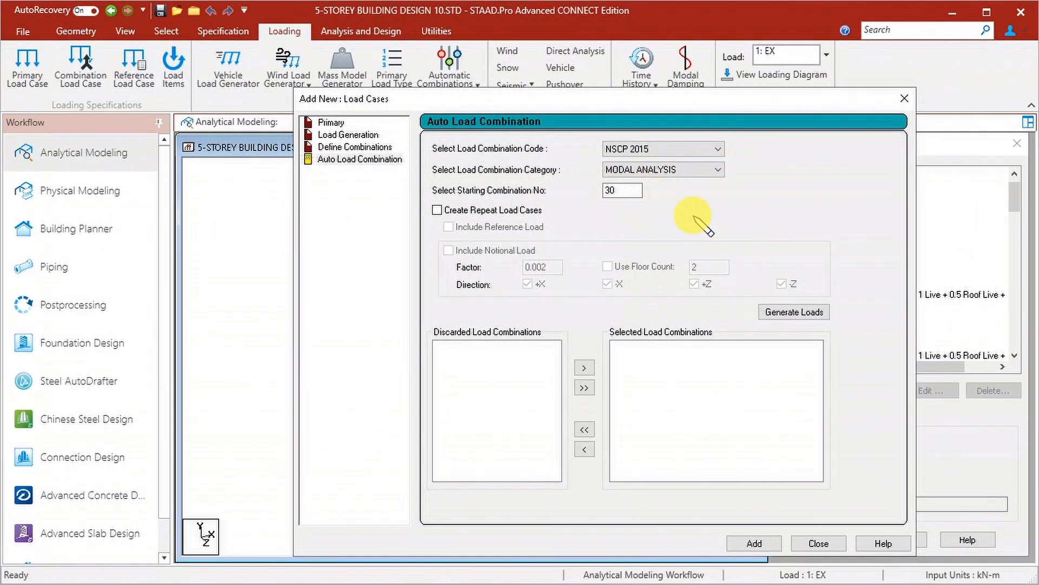
{"action": "left_click", "coordinate": [794, 311]}
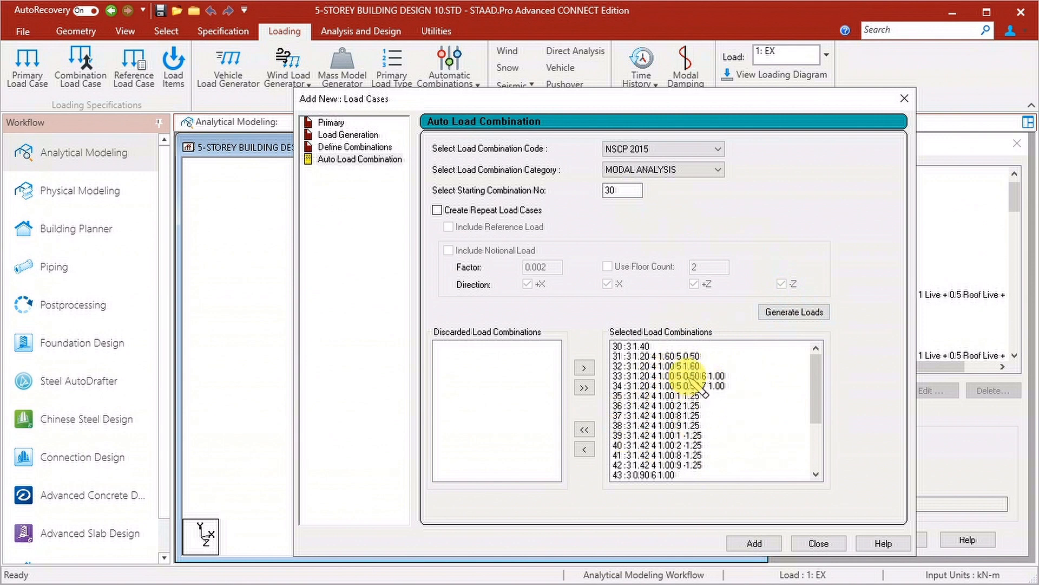
{"action": "left_click", "coordinate": [758, 543]}
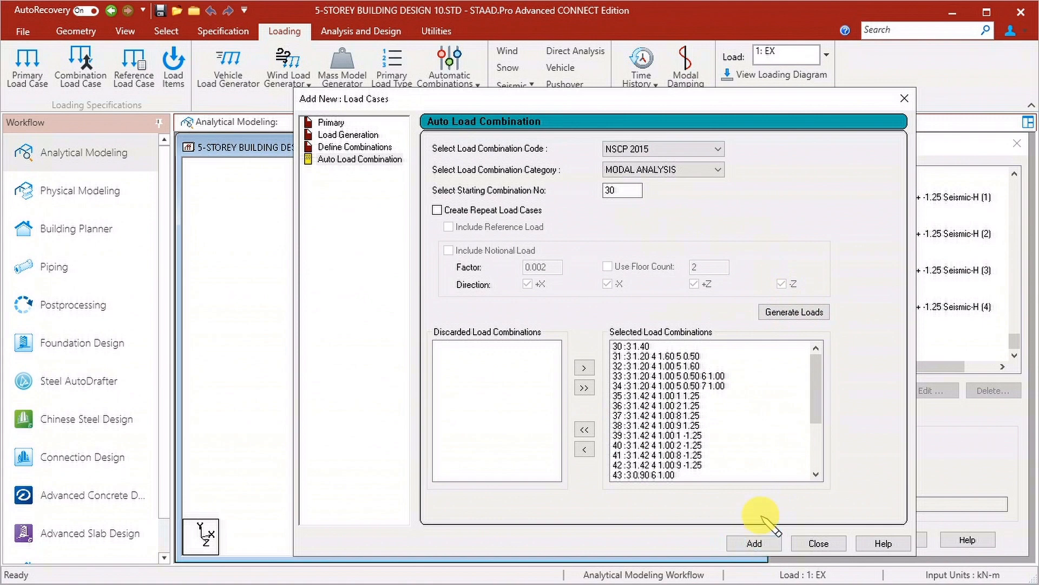
{"action": "left_click", "coordinate": [773, 547]}
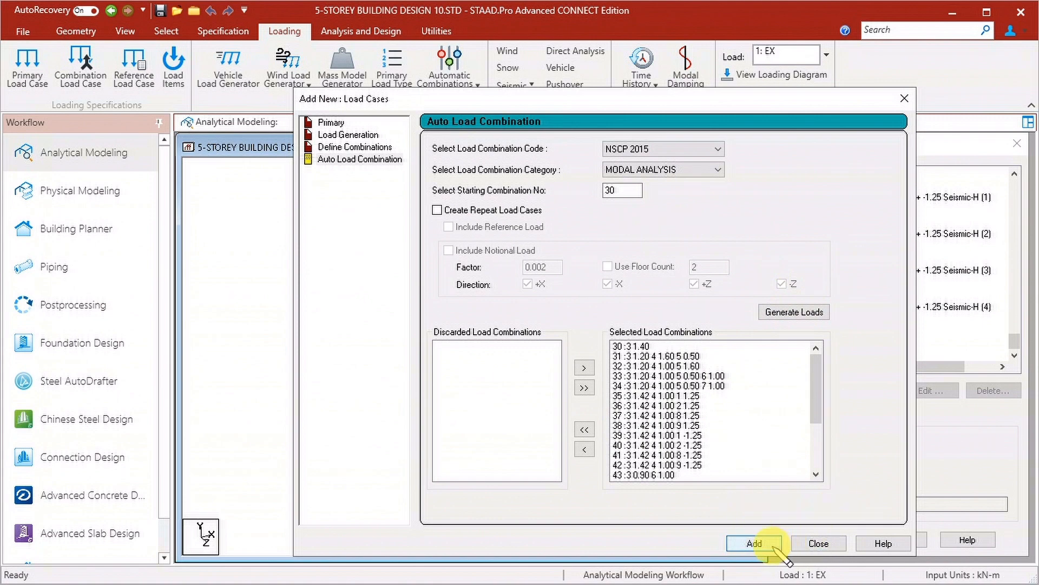
{"action": "left_click", "coordinate": [800, 543]}
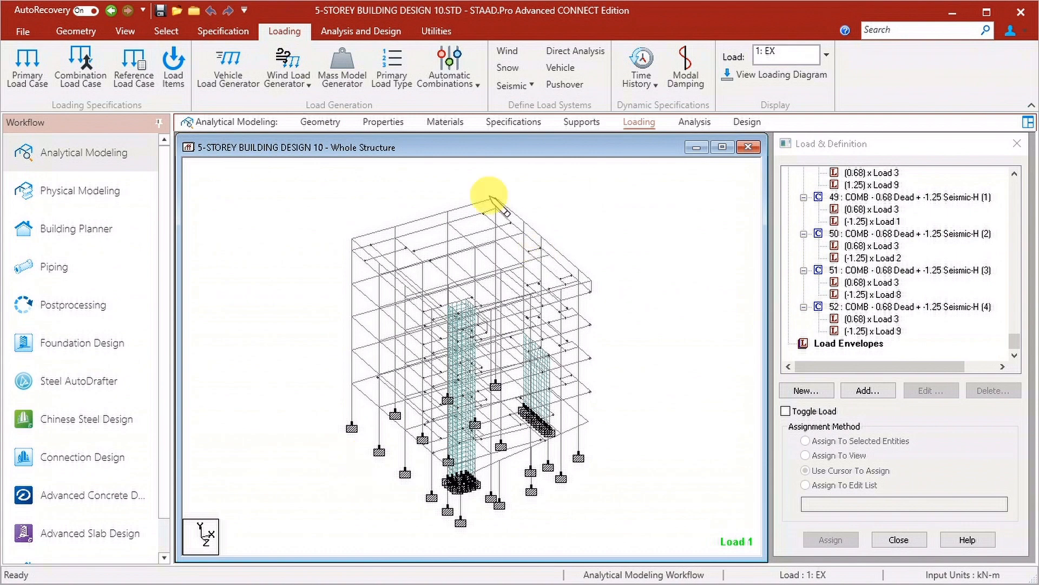
Add a Perform Analysis command with the Mode Shapes print option to the analysis commands
{"action": "left_click", "coordinate": [362, 34]}
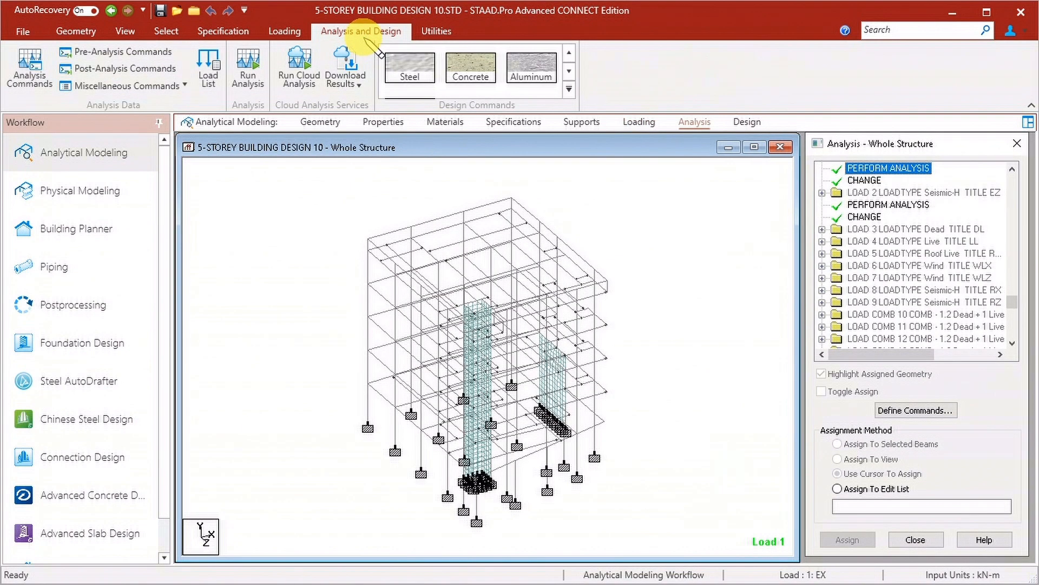
{"action": "left_click", "coordinate": [31, 70]}
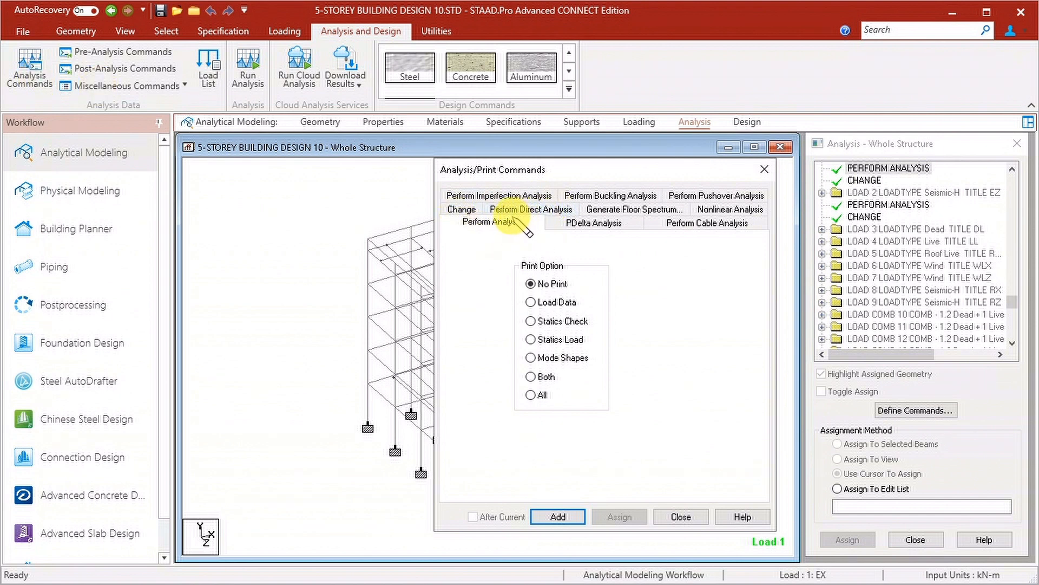
{"action": "left_click", "coordinate": [584, 359]}
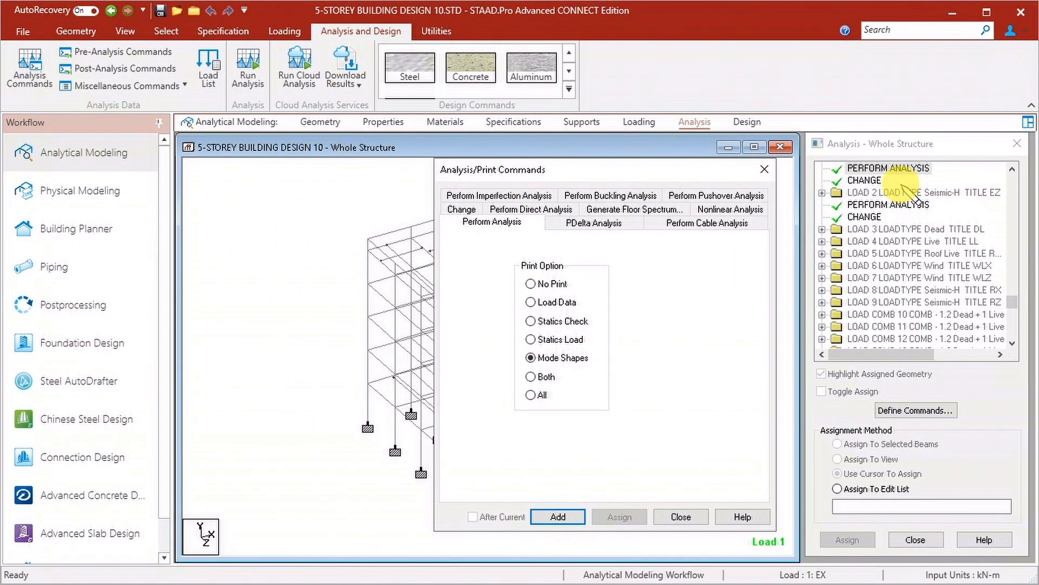
{"action": "left_click", "coordinate": [558, 516]}
{"action": "left_click", "coordinate": [680, 516]}
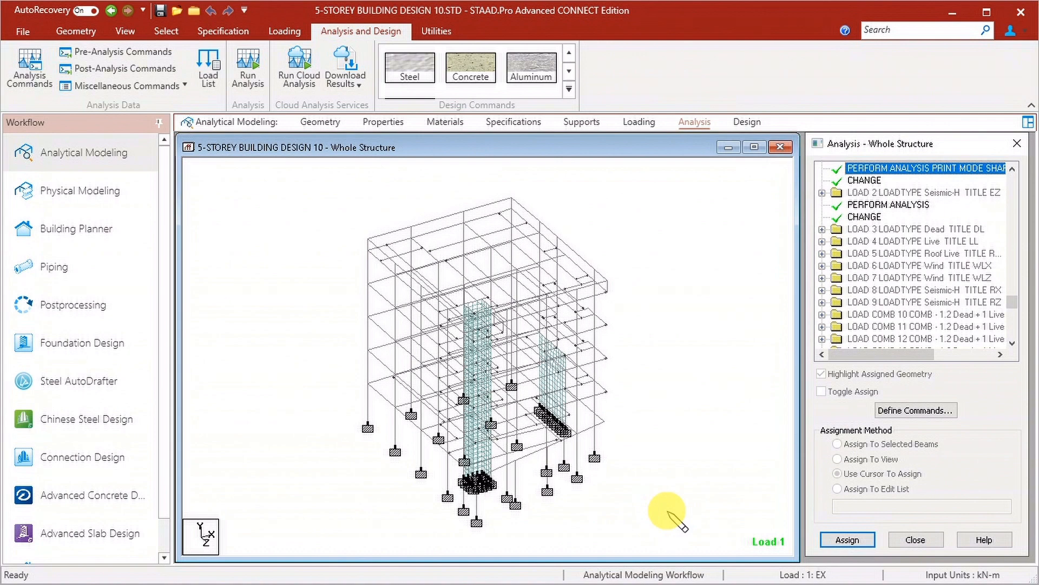
Open the model's command file in the editor and go to the first PERFORM ANALYSIS line after load case 1
{"action": "left_click", "coordinate": [437, 31]}
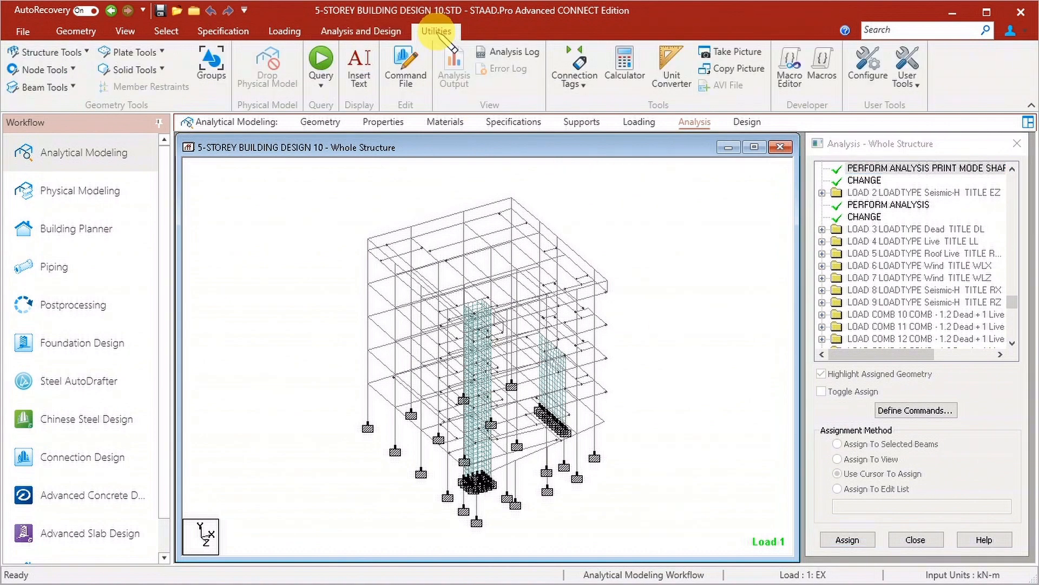
{"action": "left_click", "coordinate": [403, 77]}
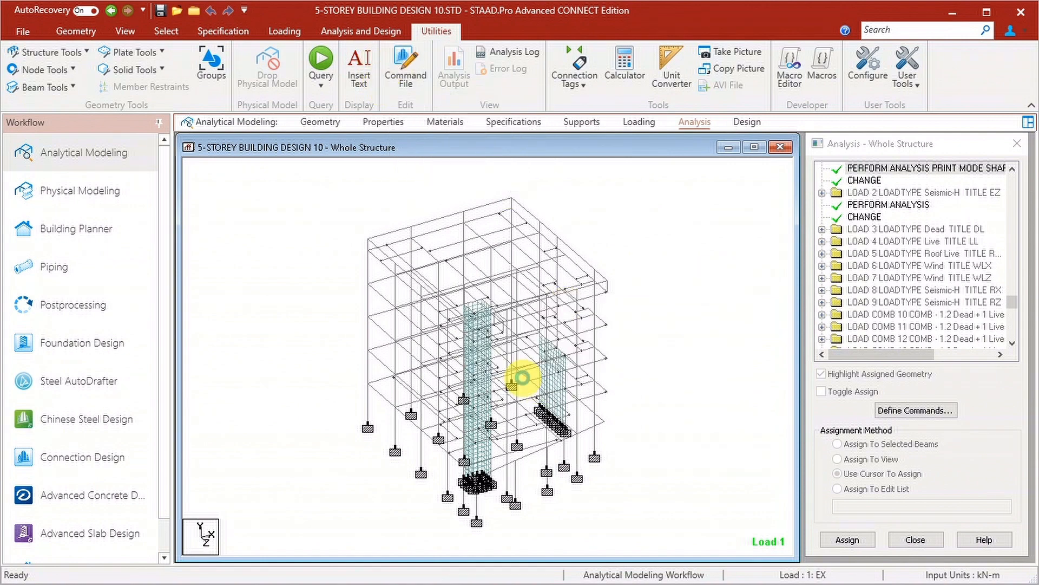
{"action": "left_click", "coordinate": [512, 374]}
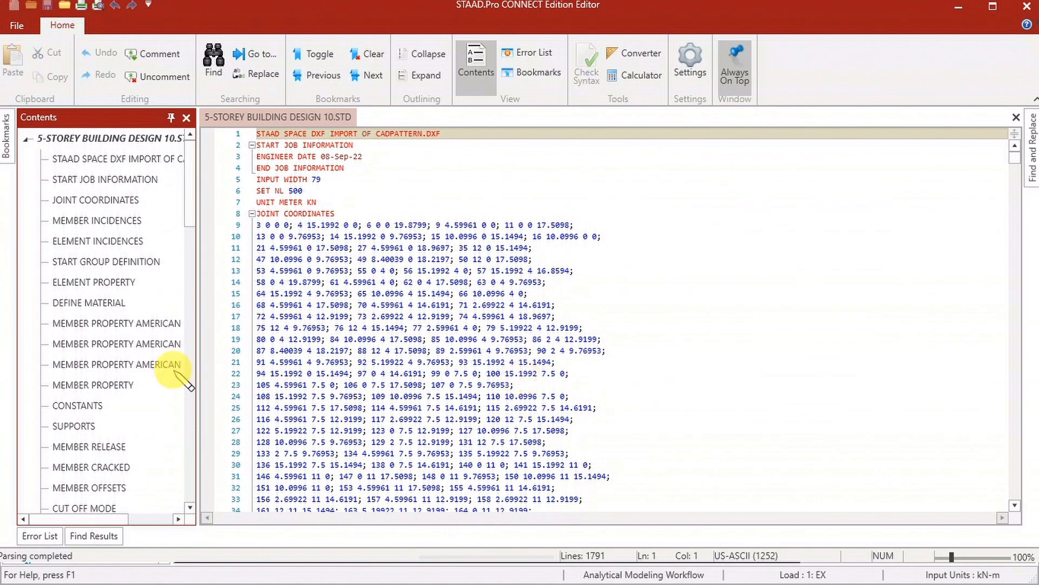
{"action": "scroll", "coordinate": [79, 290], "scroll_direction": "down", "scroll_amount": 4}
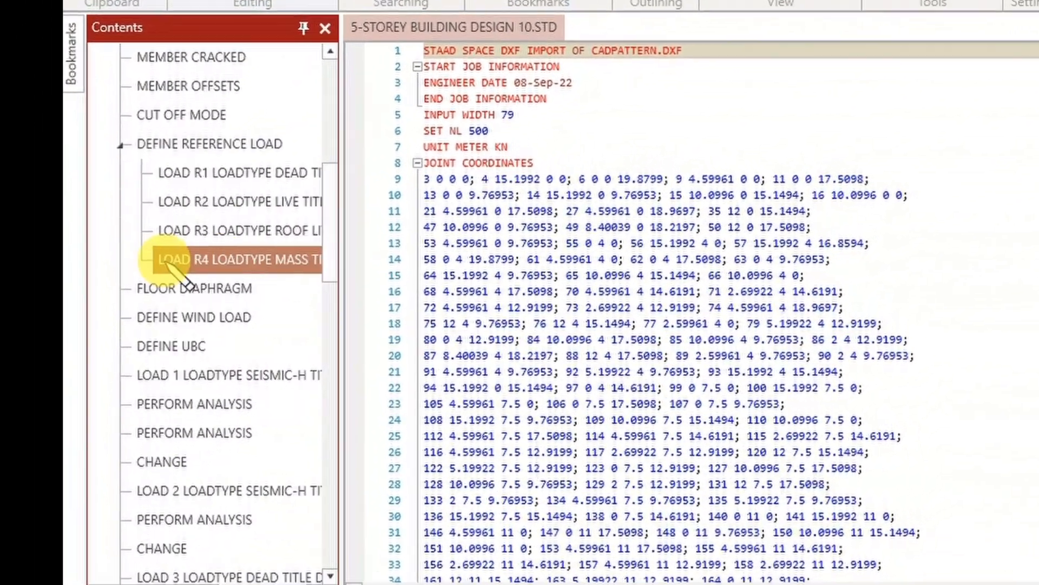
{"action": "scroll", "coordinate": [173, 271], "scroll_direction": "down", "scroll_amount": 1}
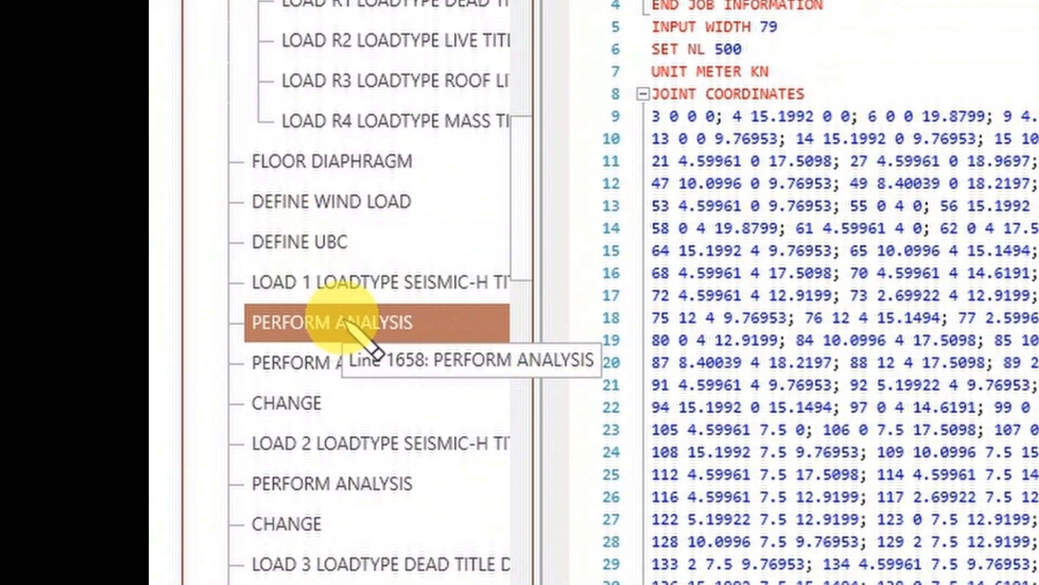
{"action": "left_click", "coordinate": [345, 320]}
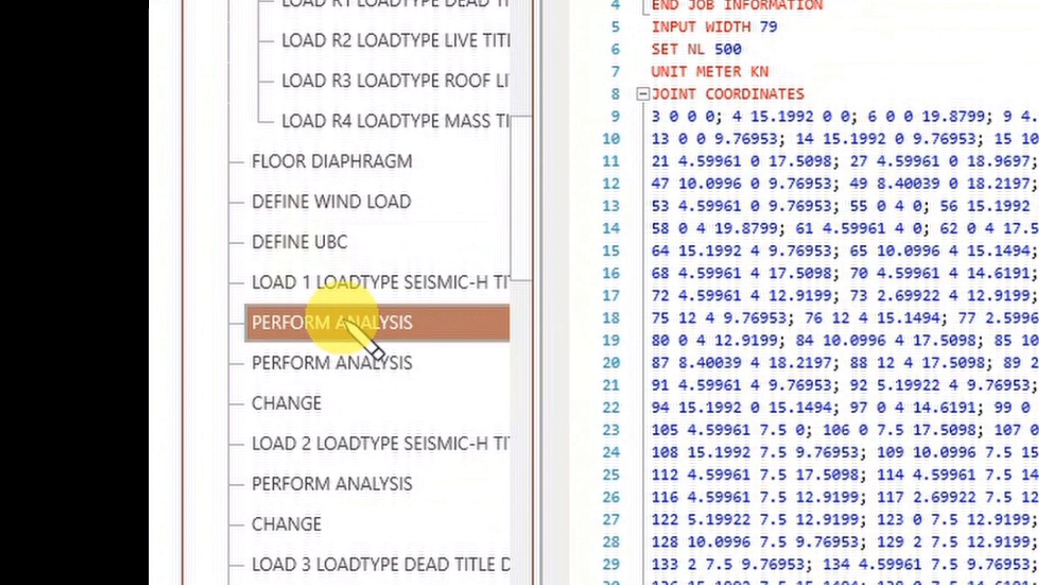
{"action": "left_click", "coordinate": [346, 321]}
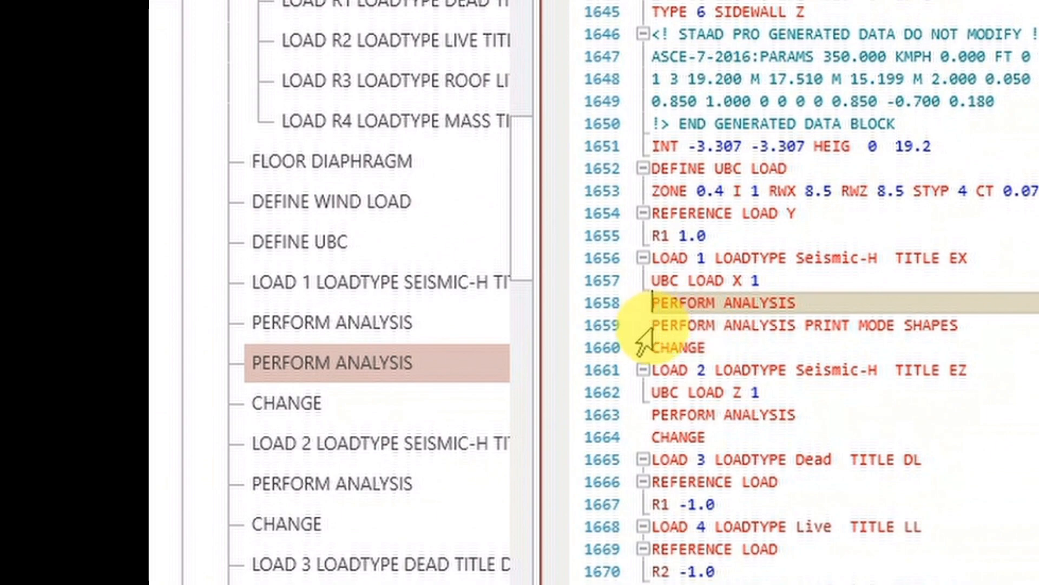
Cut the PERFORM ANALYSIS PRINT MODE SHAPES line from below load case 1 and remove the empty line it leaves
{"action": "left_click", "coordinate": [654, 324]}
{"action": "left_click_drag", "start_coordinate": [877, 301], "coordinate": [969, 325]}
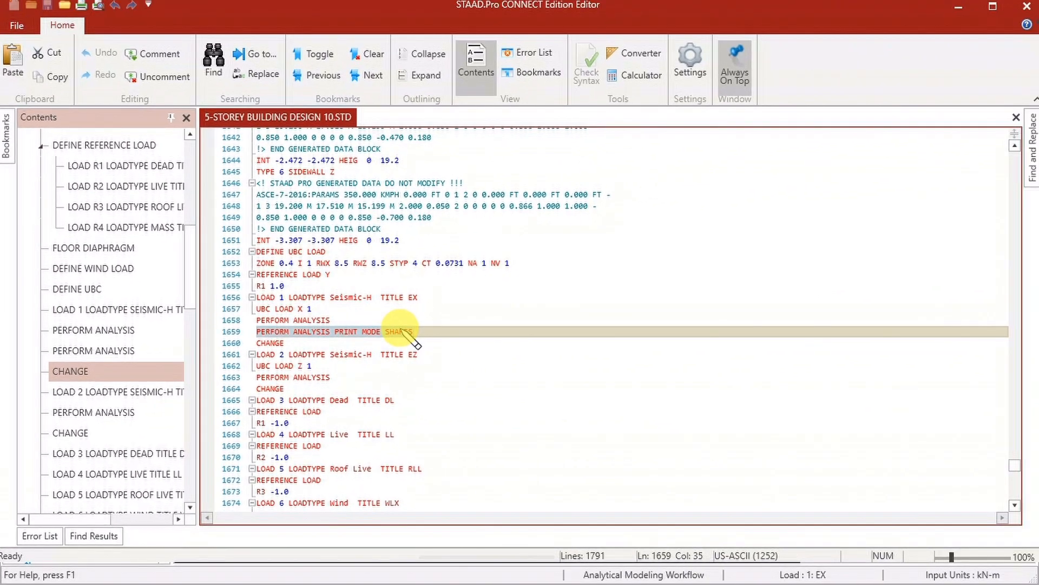
{"action": "right_click", "coordinate": [403, 332]}
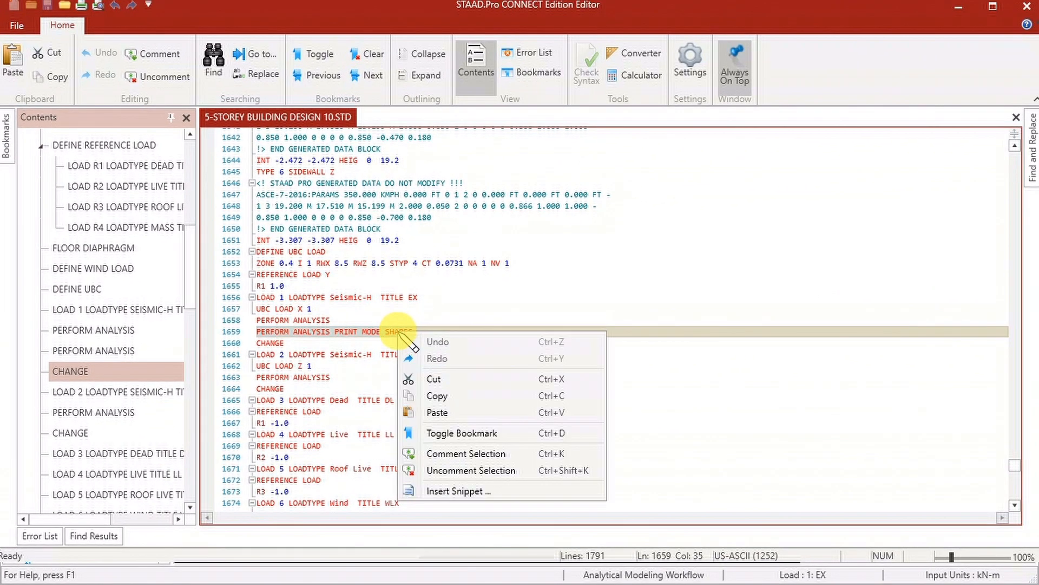
{"action": "left_click", "coordinate": [438, 378]}
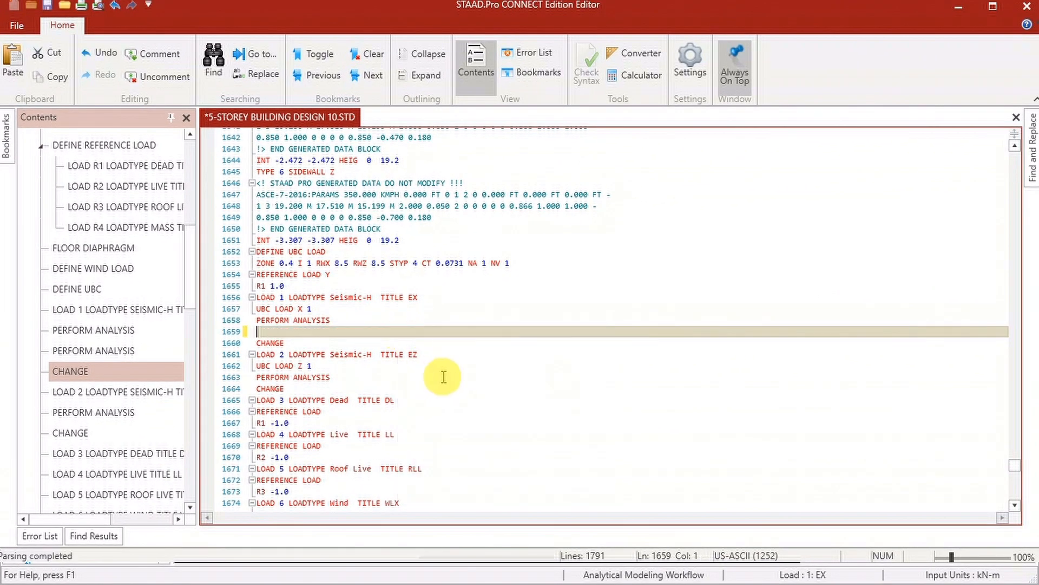
{"action": "key", "text": "BackSpace"}
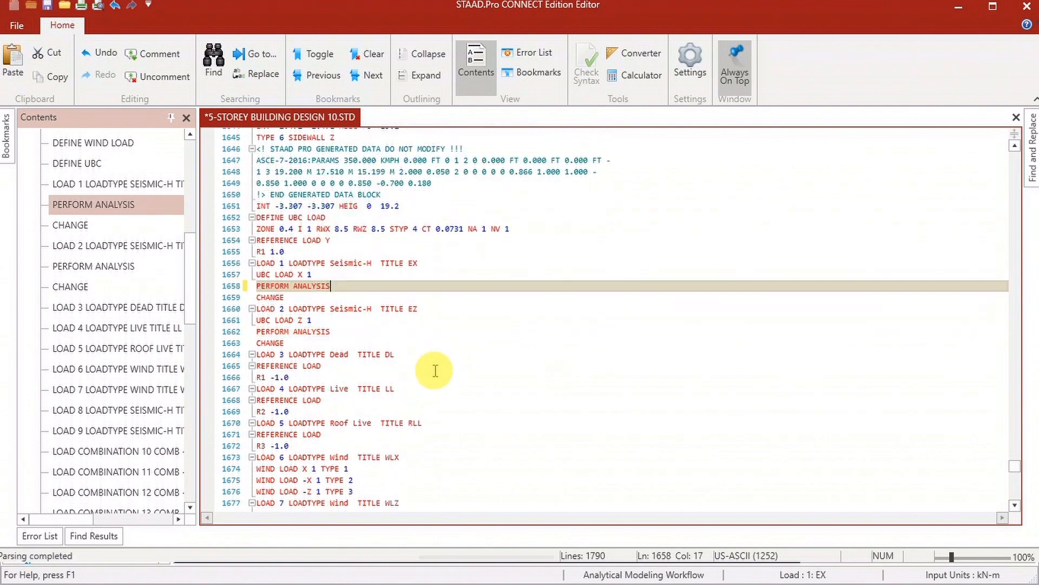
Paste the PERFORM ANALYSIS PRINT MODE SHAPES line on a new line between CHECK IRREGULARITIES CODE ASCE7 and FINISH
{"action": "scroll", "coordinate": [441, 384], "scroll_direction": "down", "scroll_amount": 20}
{"action": "scroll", "coordinate": [448, 411], "scroll_direction": "down", "scroll_amount": 6}
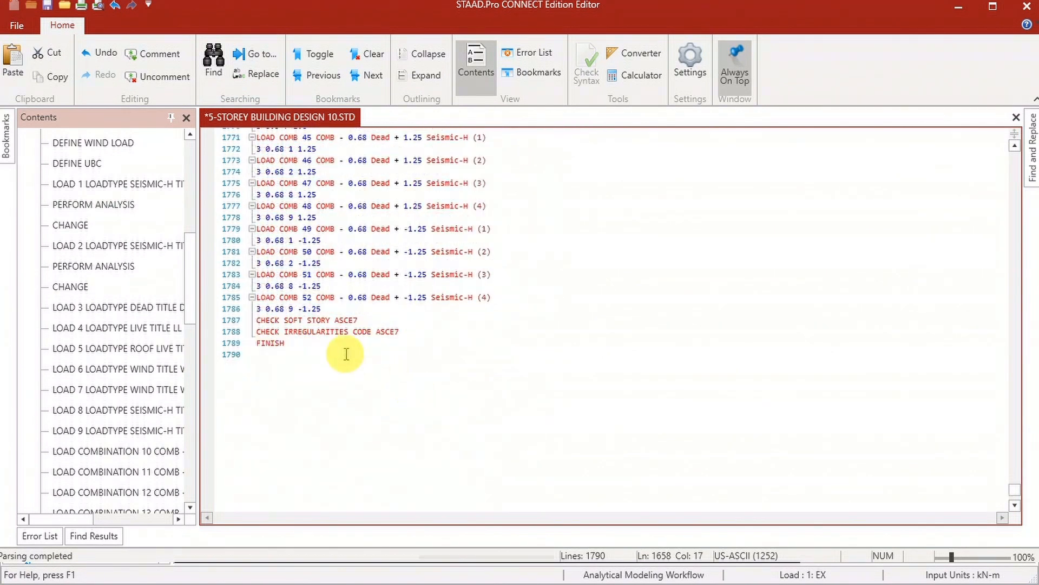
{"action": "left_click", "coordinate": [417, 332]}
{"action": "key", "text": "Return"}
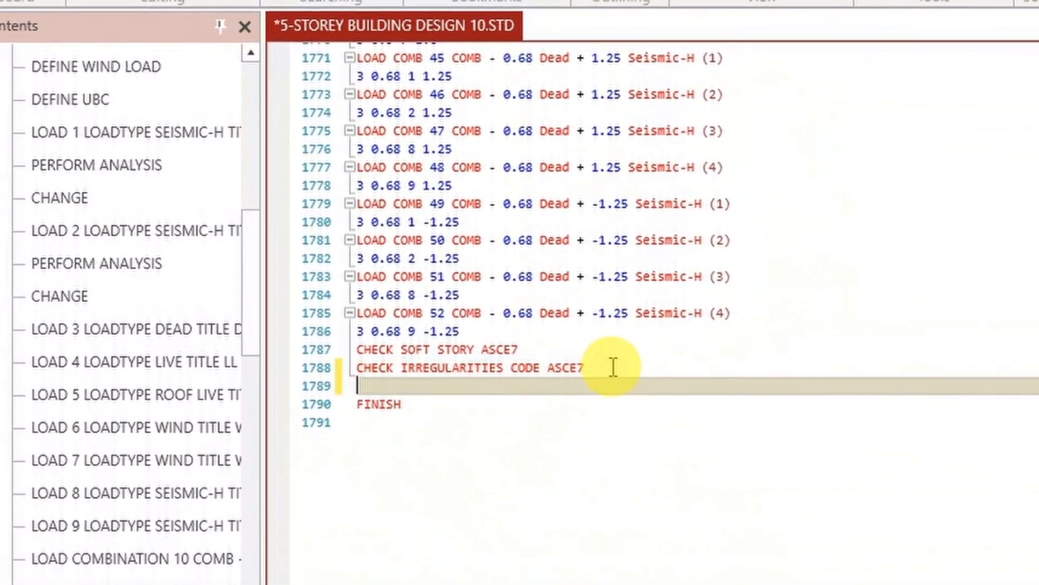
{"action": "key", "text": "ctrl+v"}
{"action": "key", "text": "Up"}
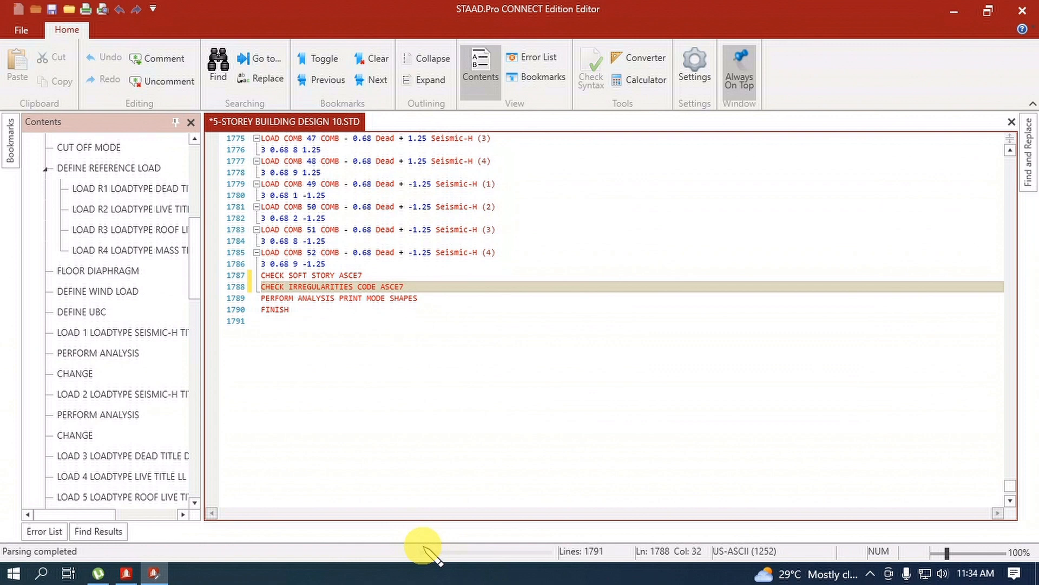
Cut the CHECK SOFT STORY ASCE7 and CHECK IRREGULARITIES CODE ASCE7 lines from the end of the command file
{"action": "left_click_drag", "start_coordinate": [261, 275], "coordinate": [421, 282]}
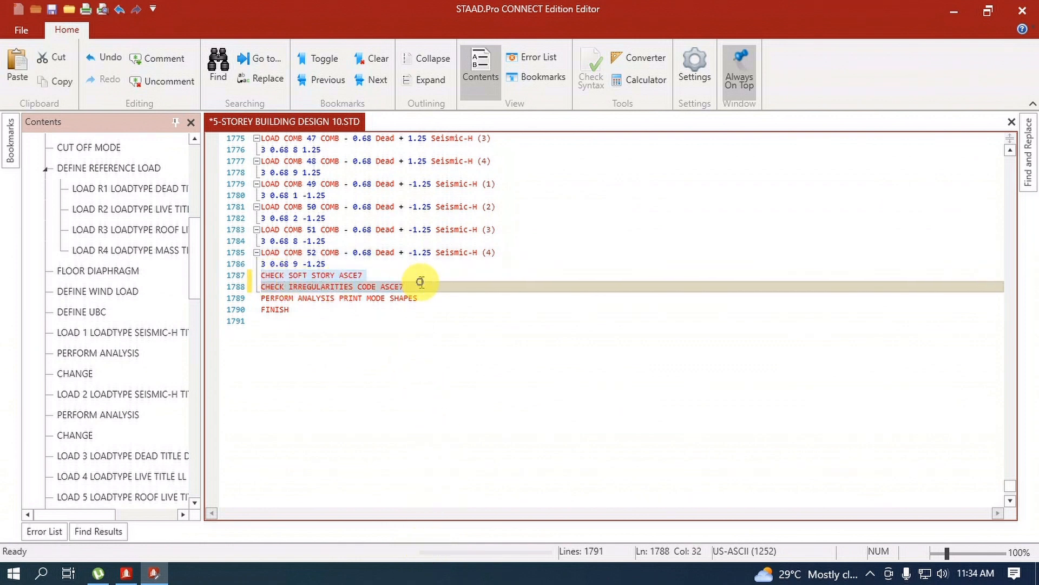
{"action": "right_click", "coordinate": [353, 286]}
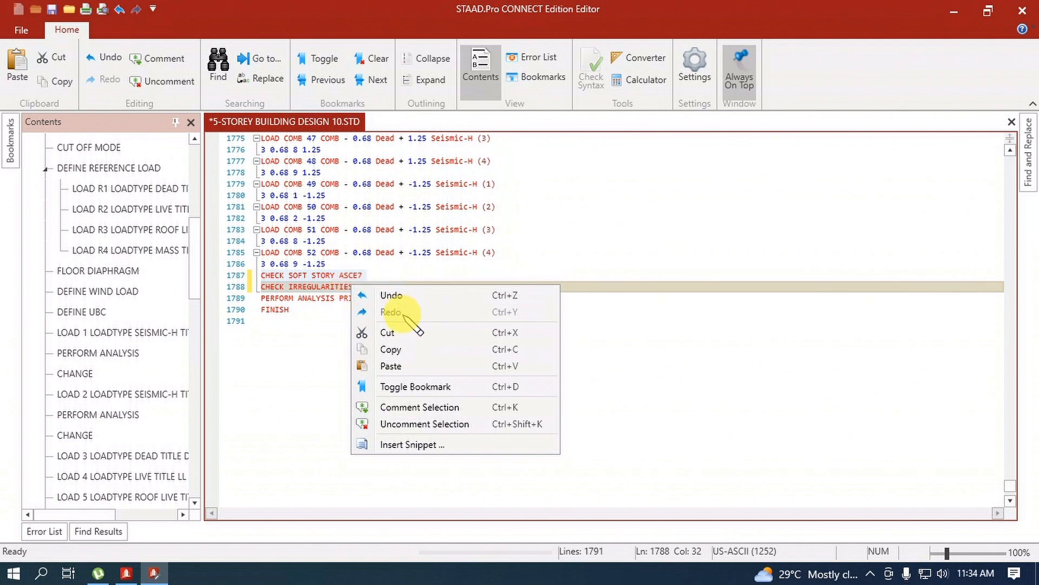
{"action": "left_click", "coordinate": [387, 332]}
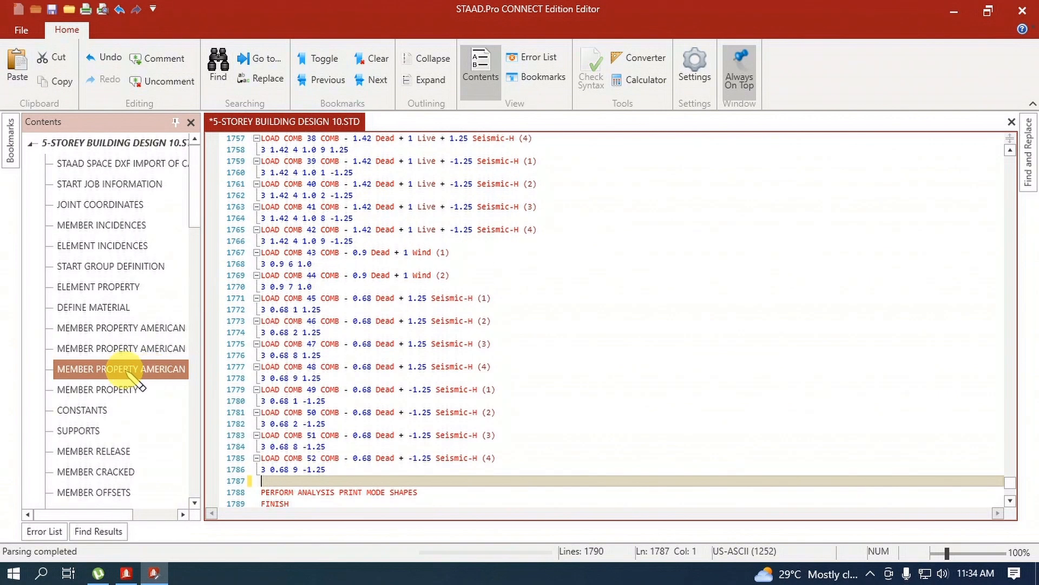
Paste the two ASCE7 check lines below the last floor diaphragm definition, before DEFINE WIND LOAD, and close the editor with the changes saved
{"action": "scroll", "coordinate": [130, 358], "scroll_direction": "down", "scroll_amount": 4}
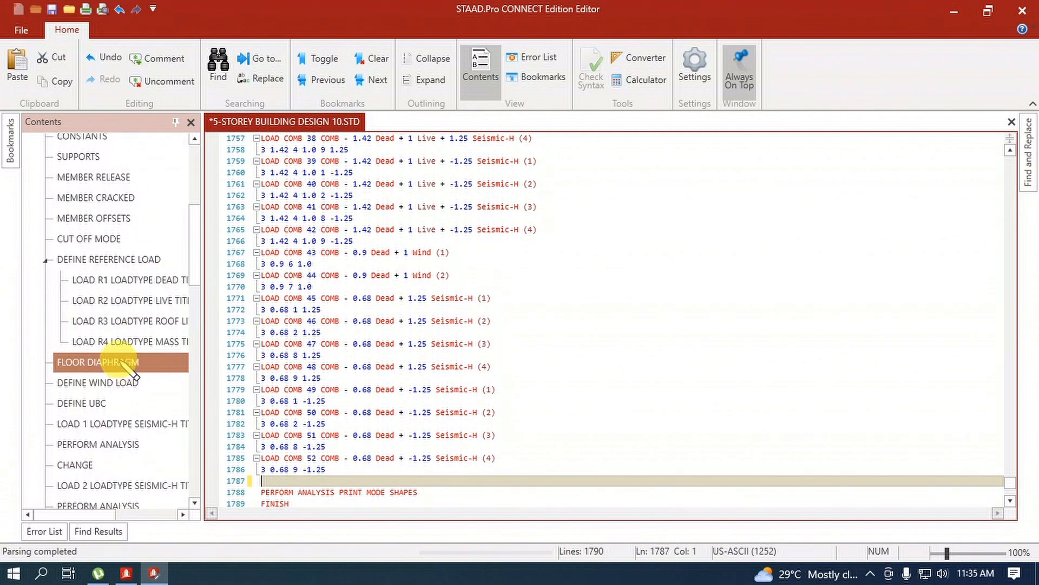
{"action": "scroll", "coordinate": [130, 360], "scroll_direction": "up", "scroll_amount": 2}
{"action": "scroll", "coordinate": [128, 380], "scroll_direction": "down", "scroll_amount": 2}
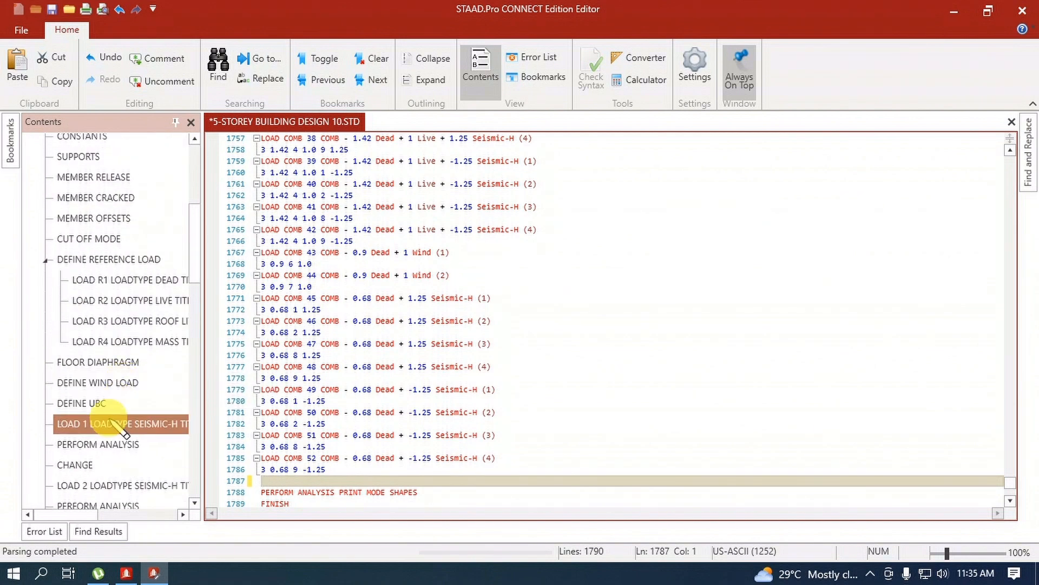
{"action": "left_click", "coordinate": [103, 366]}
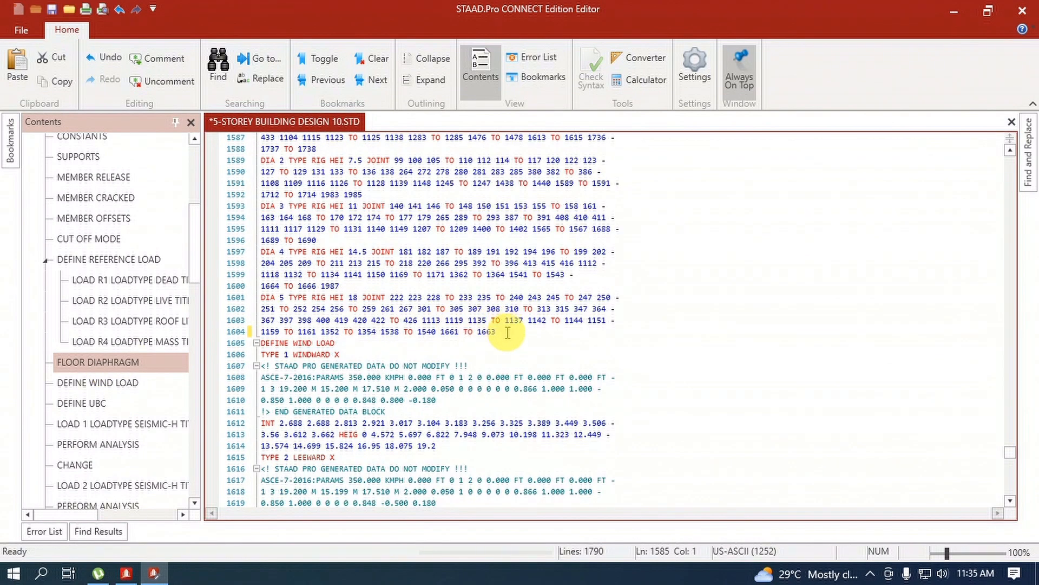
{"action": "left_click", "coordinate": [507, 332]}
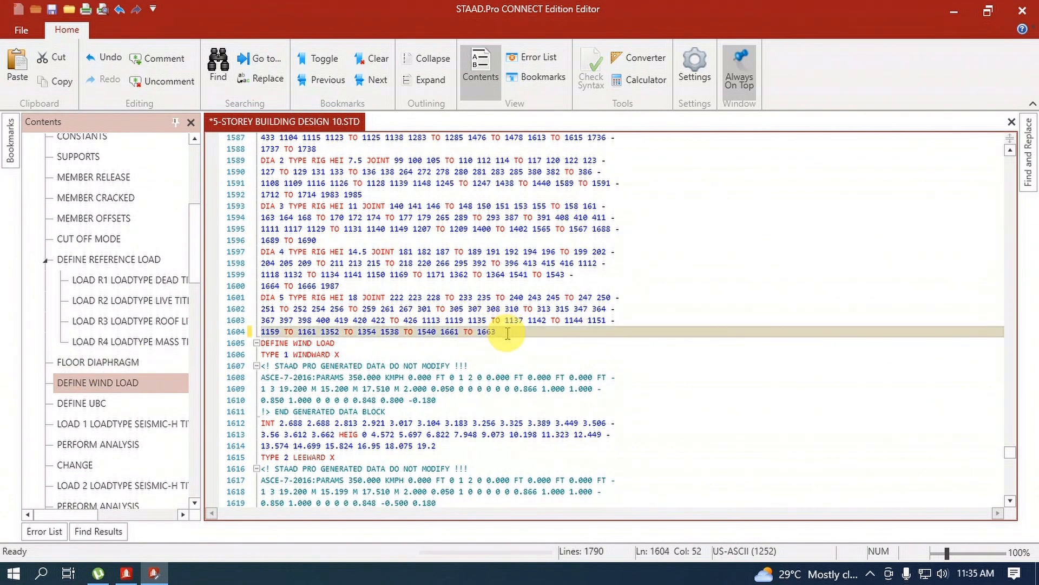
{"action": "key", "text": "Return"}
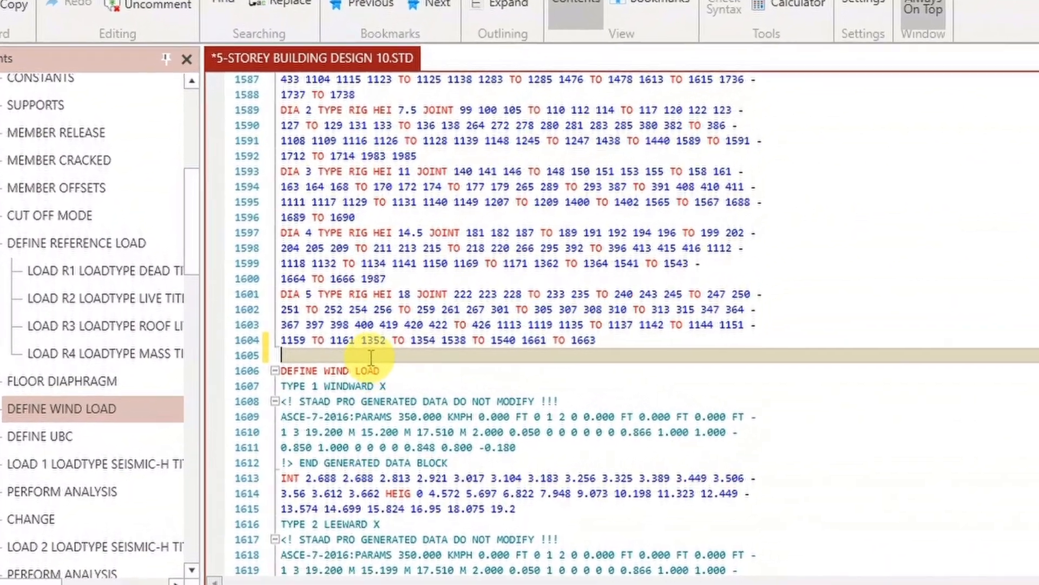
{"action": "right_click", "coordinate": [328, 345]}
{"action": "left_click", "coordinate": [520, 497]}
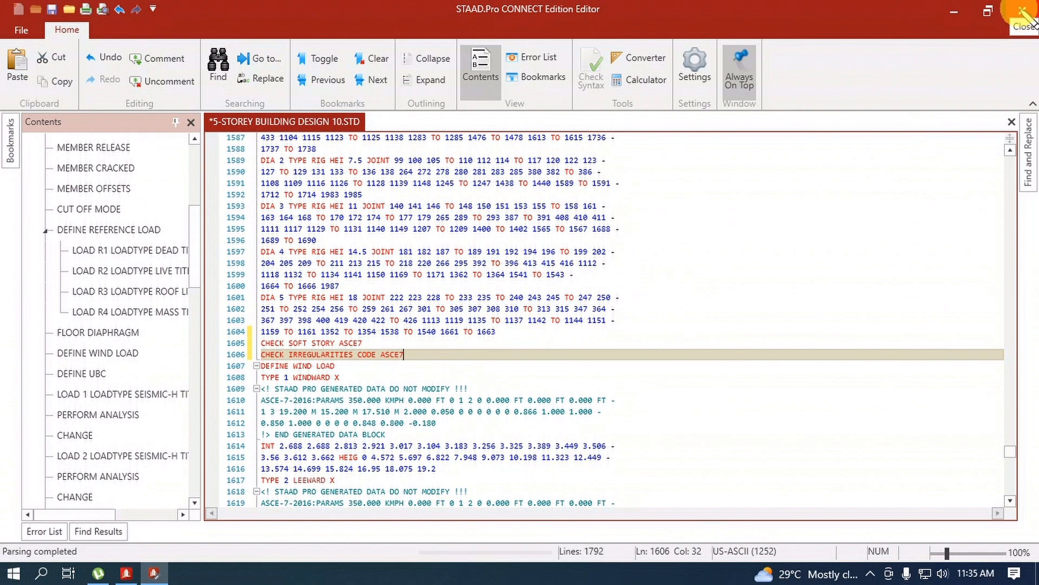
{"action": "left_click", "coordinate": [1023, 11]}
{"action": "left_click", "coordinate": [508, 311]}
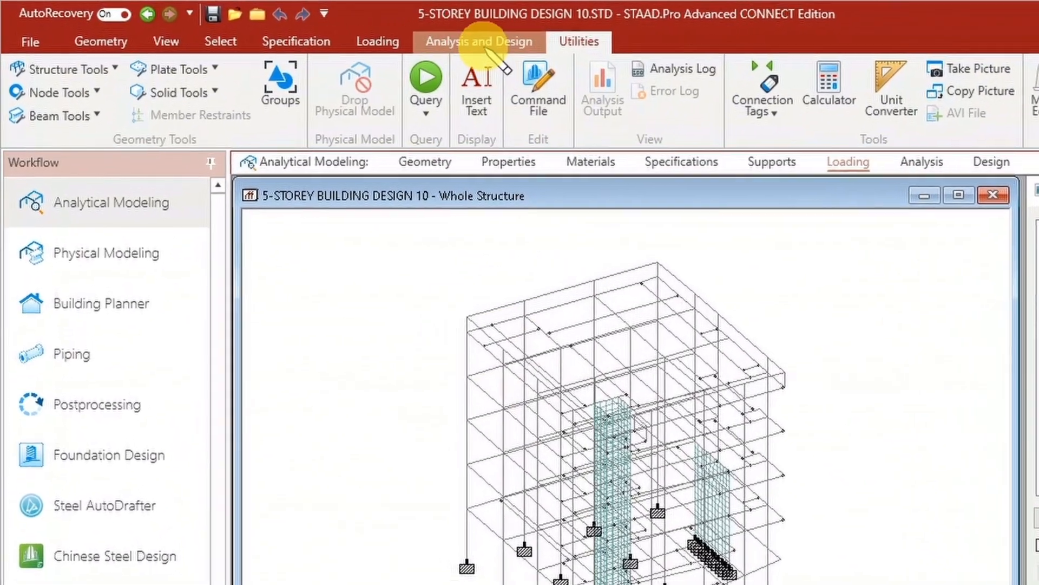
Add a Load List post-analysis command containing load combinations 10 to 29
{"action": "left_click", "coordinate": [361, 31]}
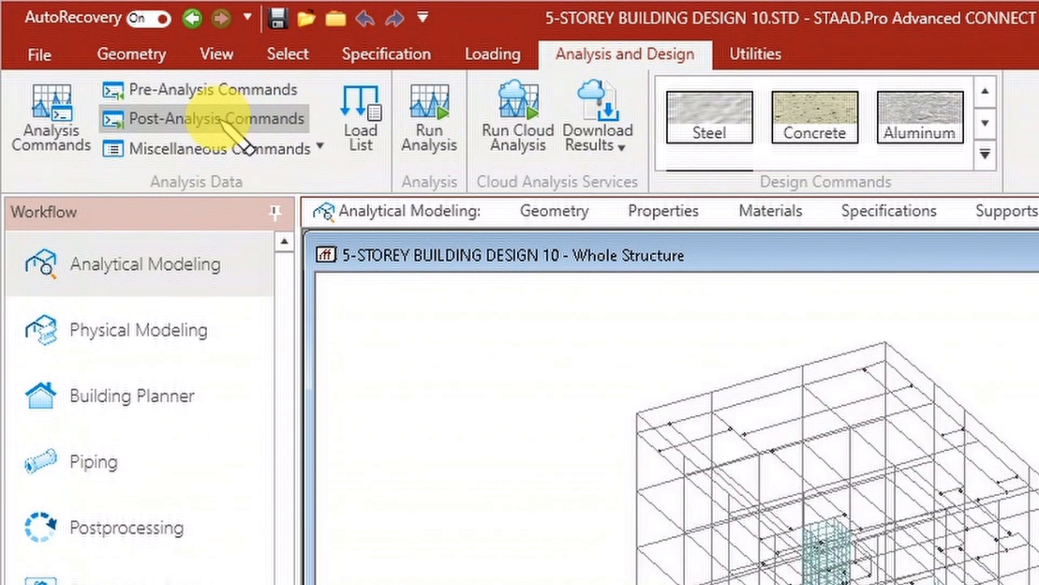
{"action": "left_click", "coordinate": [219, 119]}
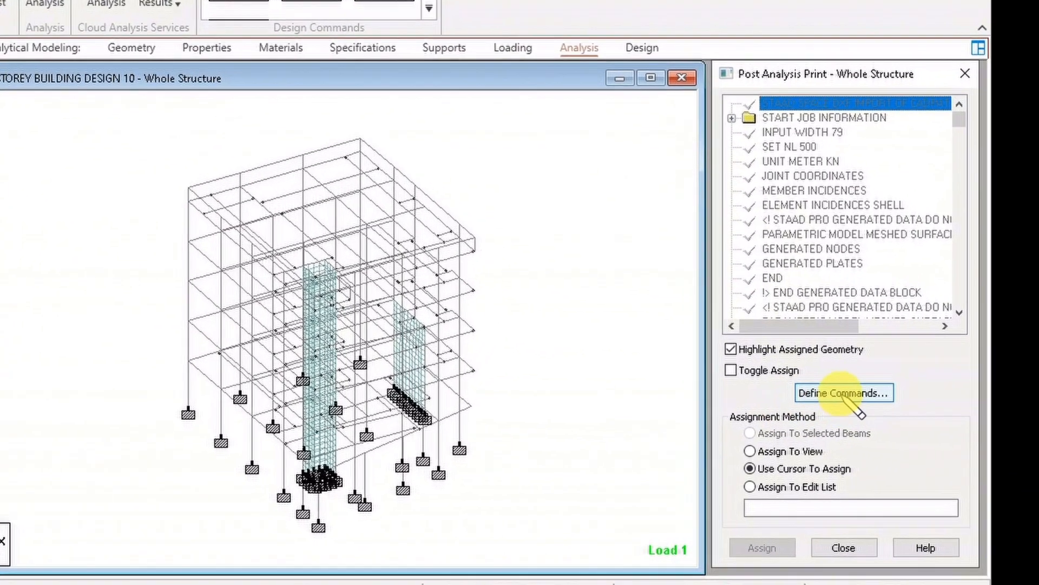
{"action": "left_click", "coordinate": [828, 402]}
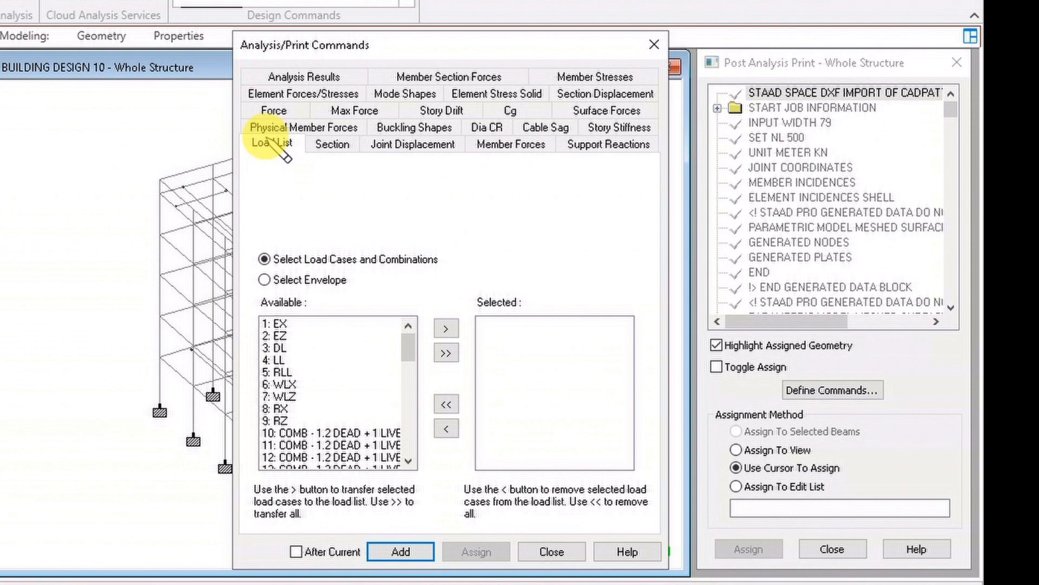
{"action": "left_click", "coordinate": [336, 433]}
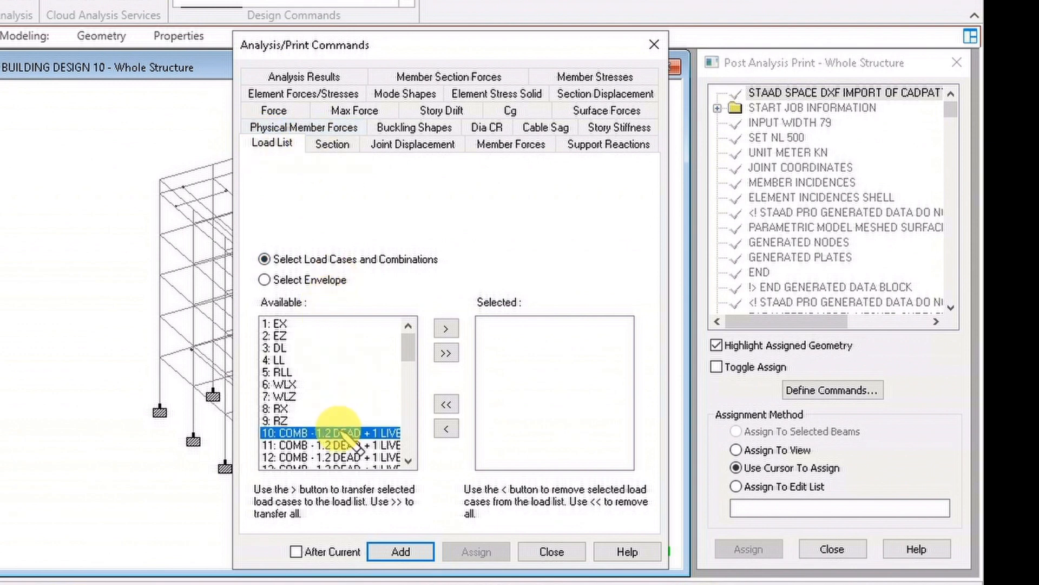
{"action": "scroll", "coordinate": [341, 428], "scroll_direction": "down", "scroll_amount": 7}
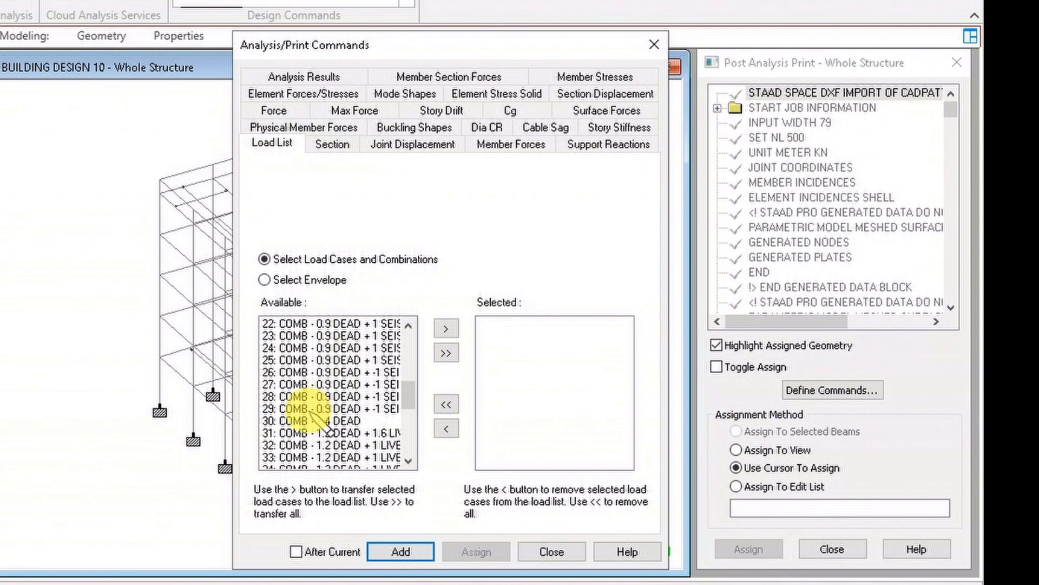
{"action": "left_click", "coordinate": [309, 409], "text": "shift"}
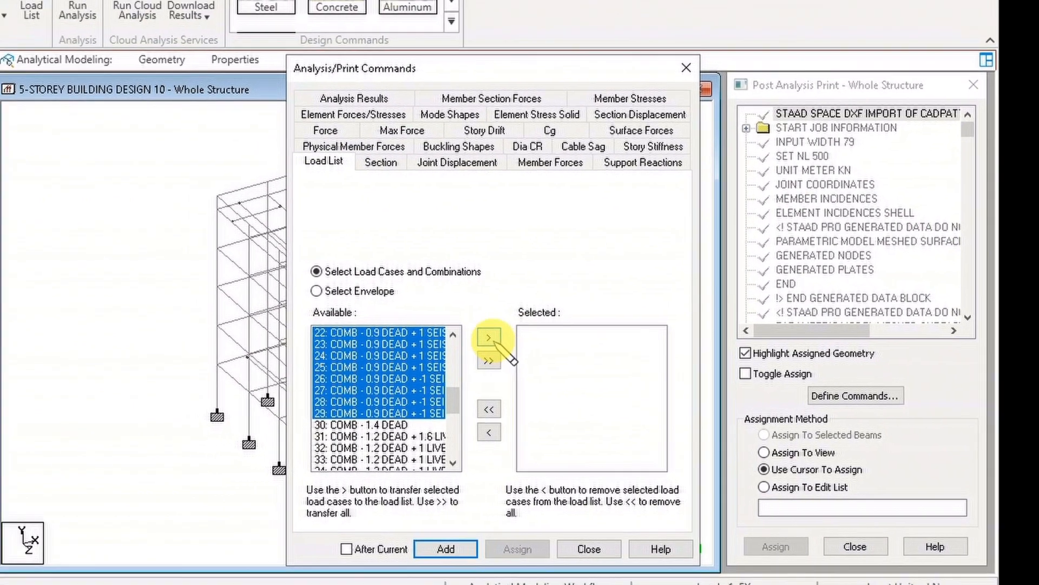
{"action": "left_click", "coordinate": [446, 328]}
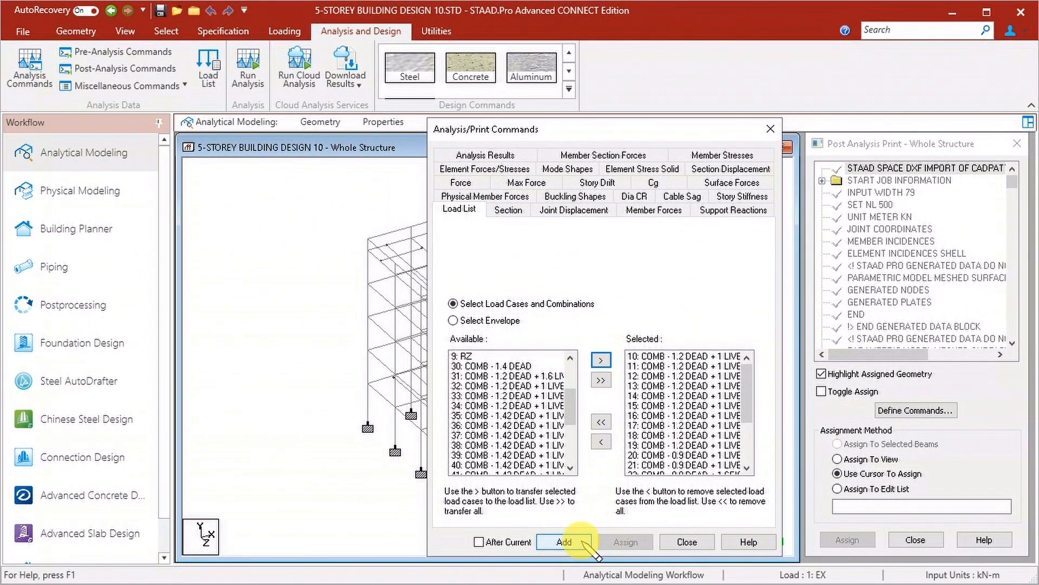
{"action": "left_click", "coordinate": [582, 545]}
{"action": "left_click", "coordinate": [683, 541]}
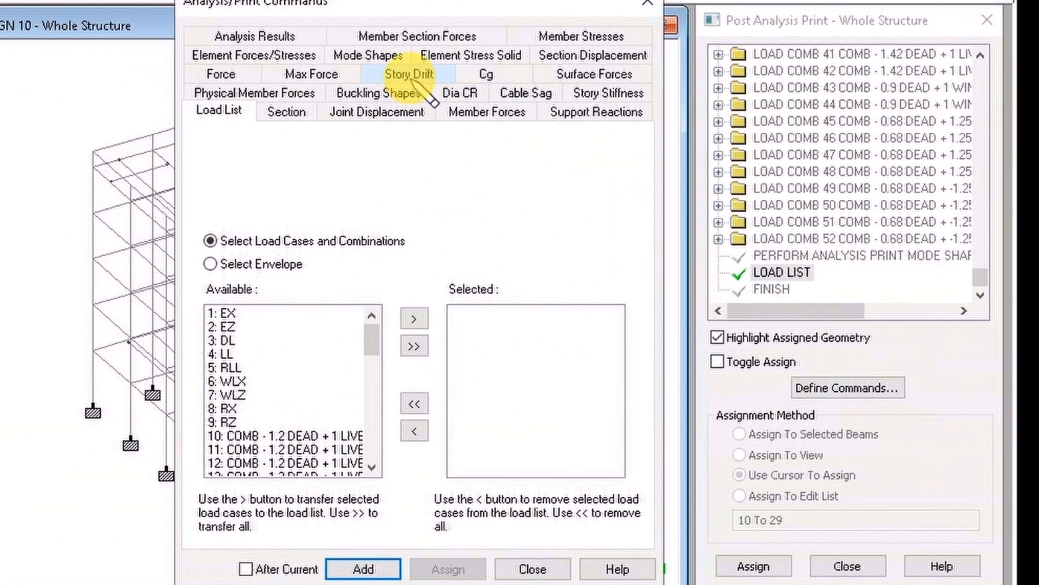
Add a Story Drift print command with an allowable drift factor of 0.00336
{"action": "left_click", "coordinate": [409, 76]}
{"action": "double_click", "coordinate": [372, 189]}
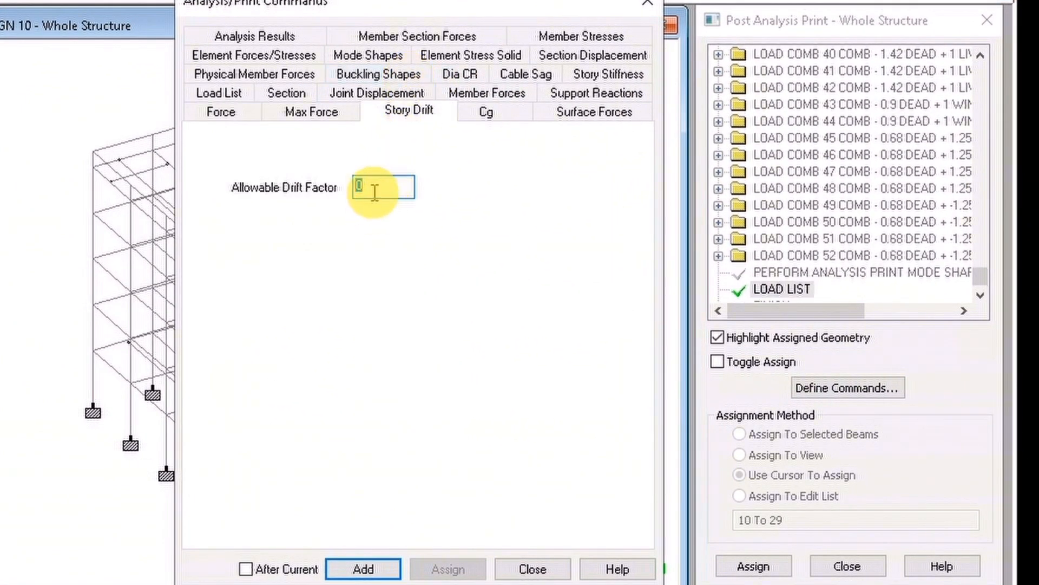
{"action": "type", "text": "00336"}
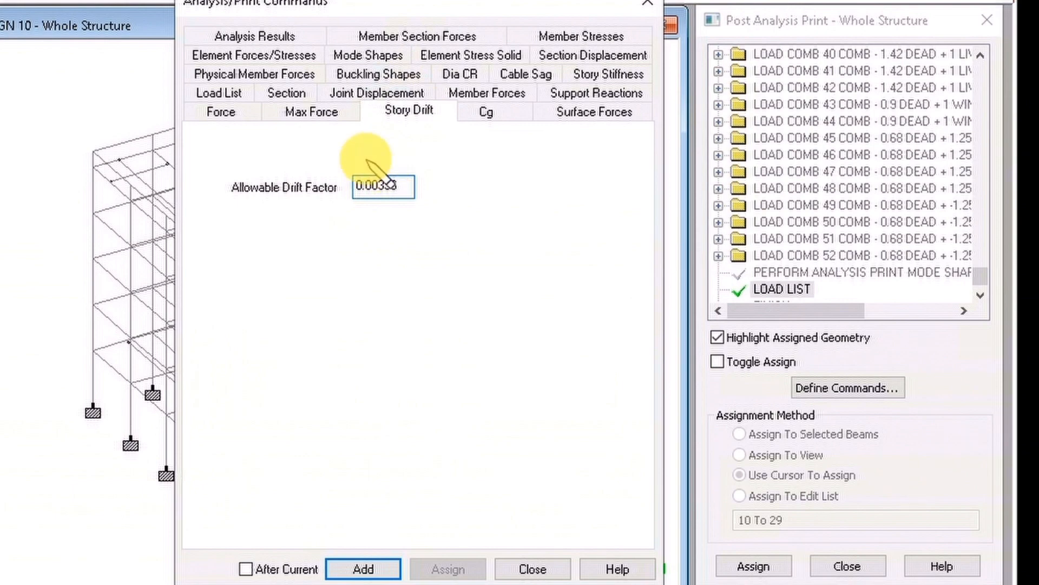
{"action": "left_click", "coordinate": [372, 570]}
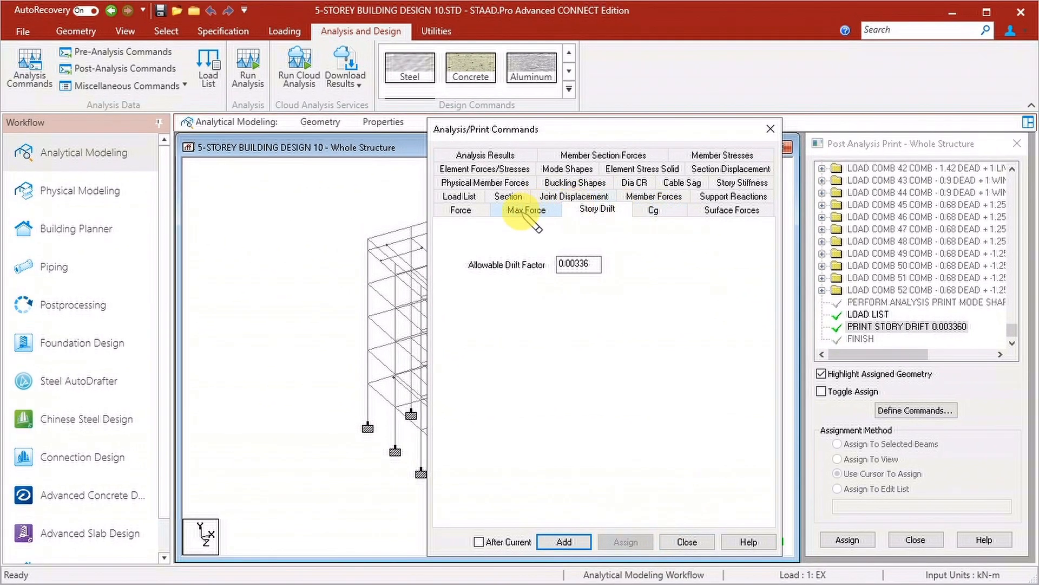
Add a Dia CR print command after the story drift command and close the command definitions
{"action": "left_click", "coordinate": [637, 183]}
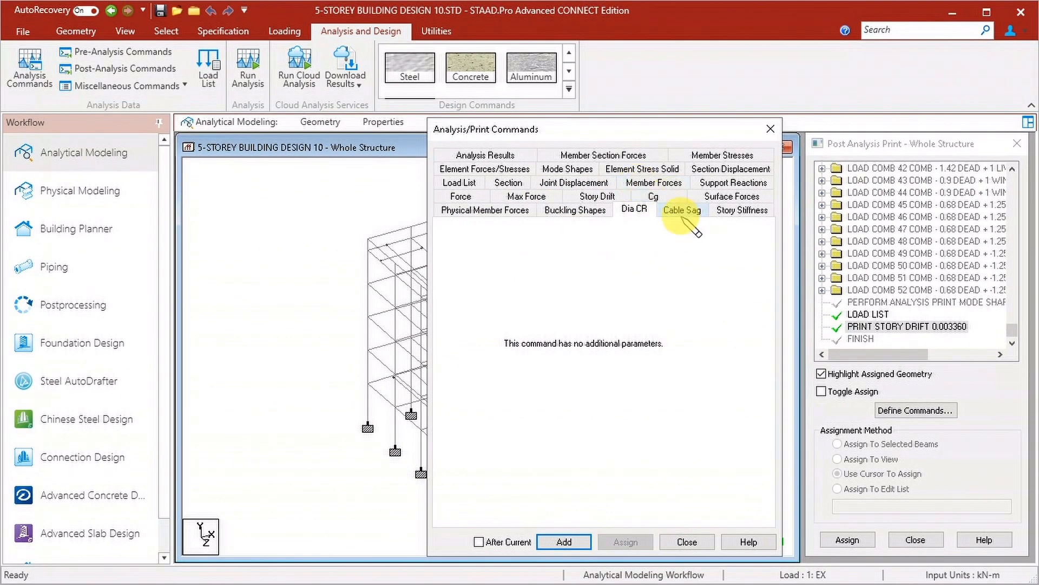
{"action": "left_click", "coordinate": [576, 541]}
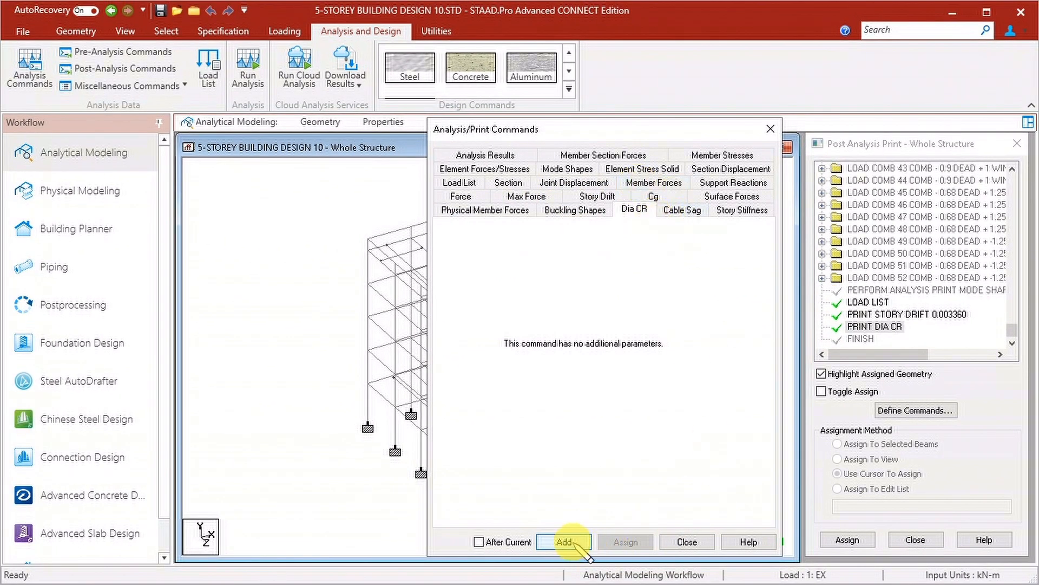
{"action": "left_click", "coordinate": [686, 542]}
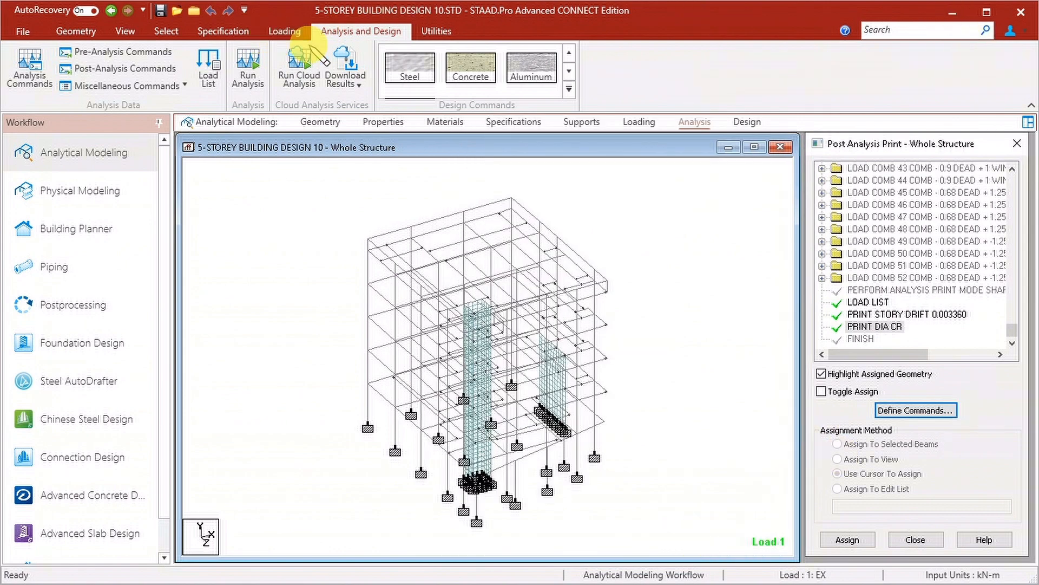
Run the analysis with the modified structure saved, and open the output file in a maximized viewer
{"action": "left_click", "coordinate": [248, 69]}
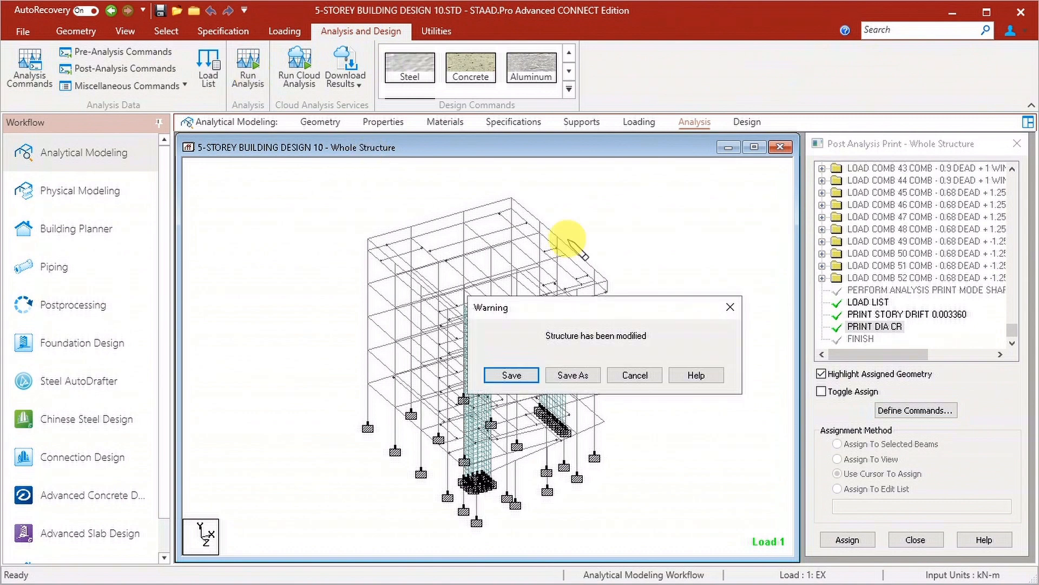
{"action": "left_click", "coordinate": [512, 376]}
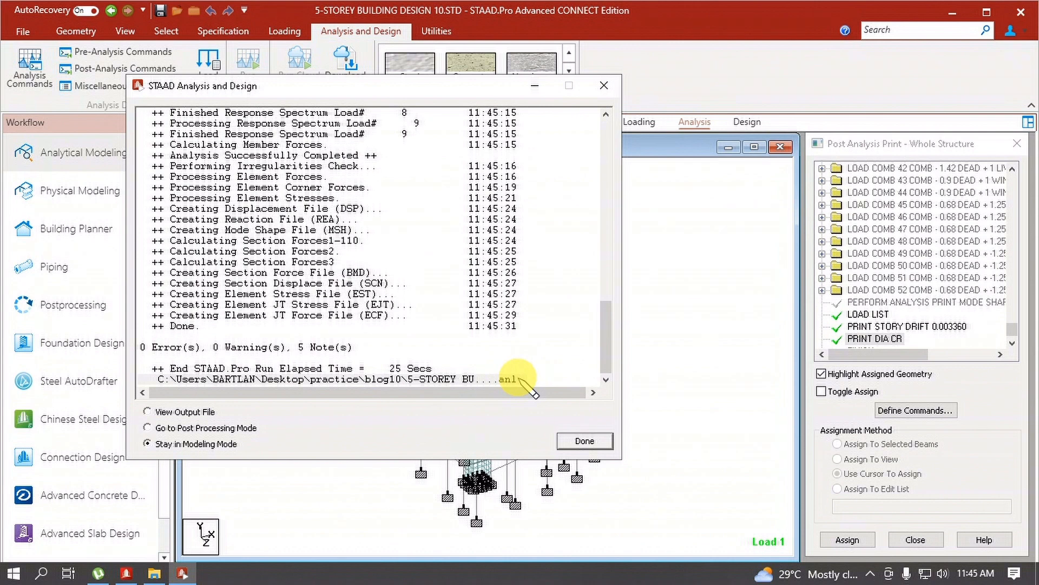
{"action": "left_click", "coordinate": [568, 441]}
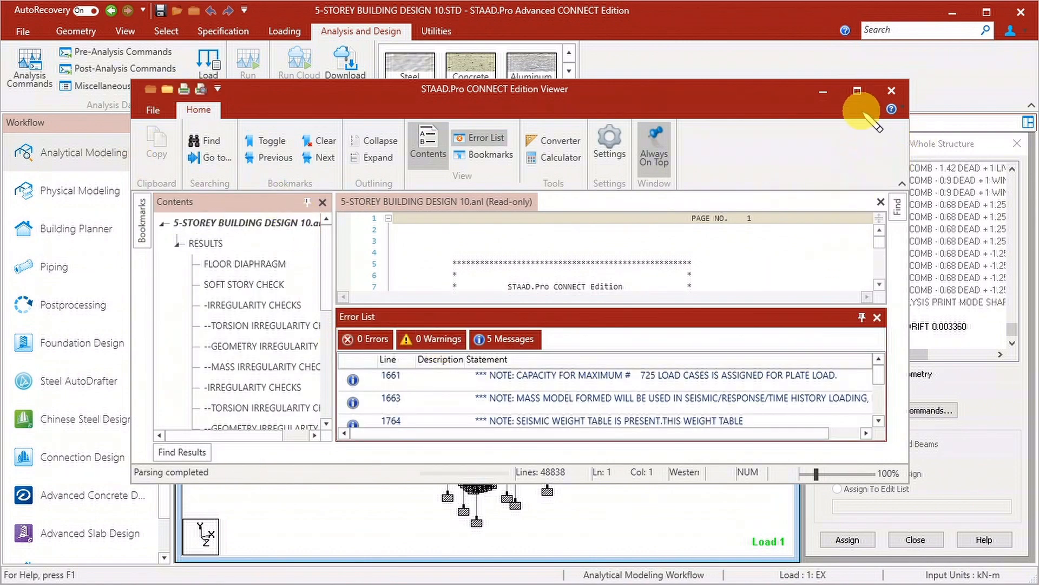
{"action": "left_click", "coordinate": [857, 90]}
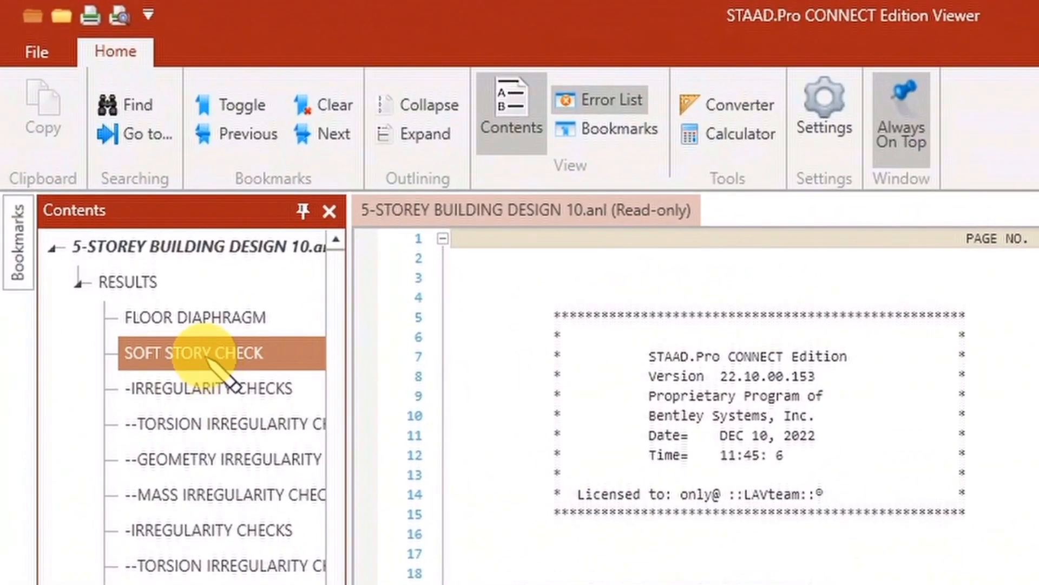
Examine the status of each storey in the soft story check results in both X and Z directions
{"action": "left_click", "coordinate": [208, 361]}
{"action": "scroll", "coordinate": [1003, 560], "scroll_direction": "down", "scroll_amount": 3}
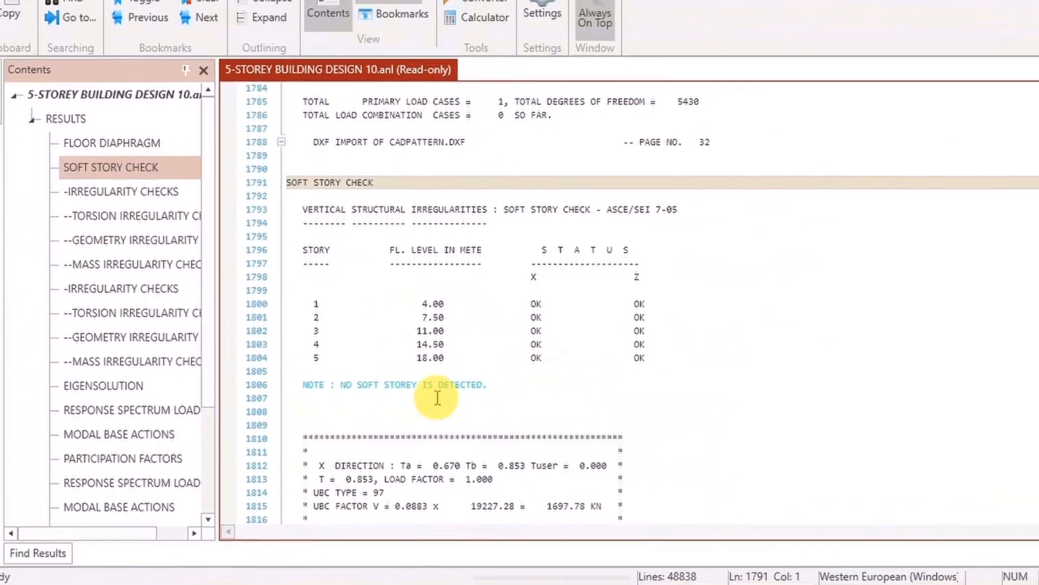
{"action": "scroll", "coordinate": [437, 398], "scroll_direction": "down", "scroll_amount": 7}
Examine the story drift 0.003360 results and the drift status of every storey for load combinations 10 to 29
{"action": "scroll", "coordinate": [109, 399], "scroll_direction": "down", "scroll_amount": 3}
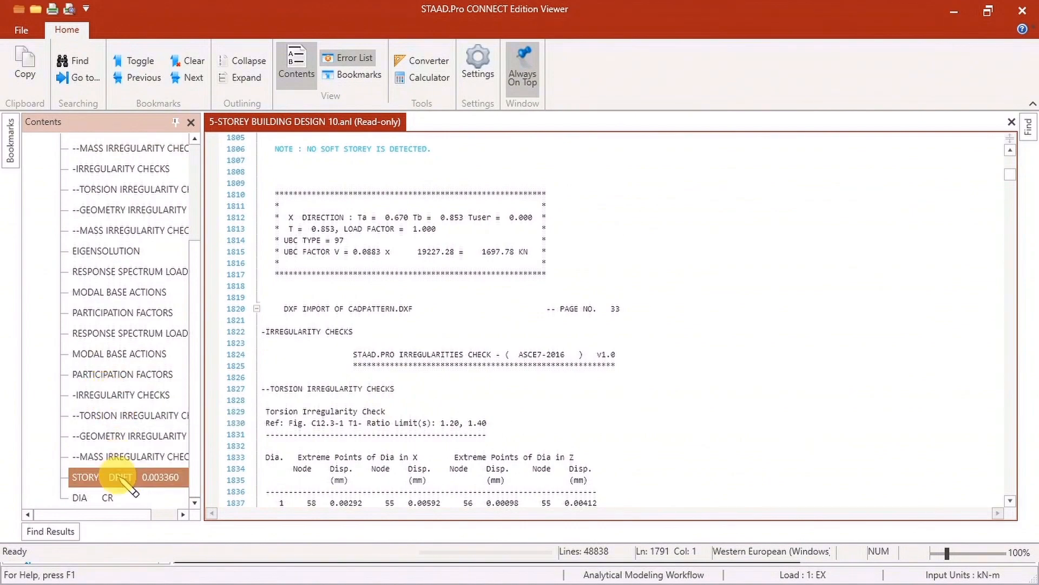
{"action": "left_click", "coordinate": [123, 479]}
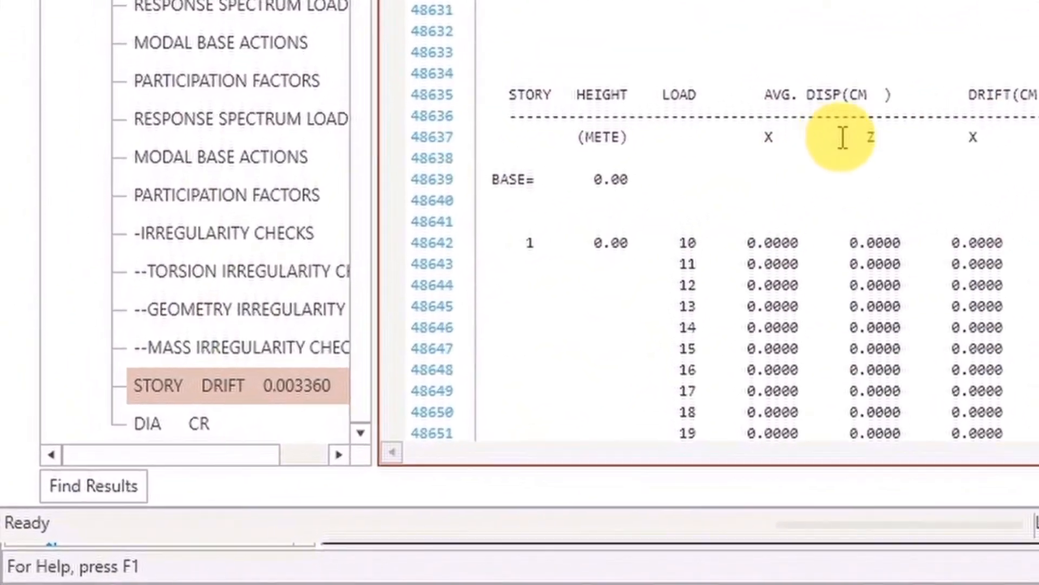
{"action": "scroll", "coordinate": [843, 138], "scroll_direction": "down", "scroll_amount": 14}
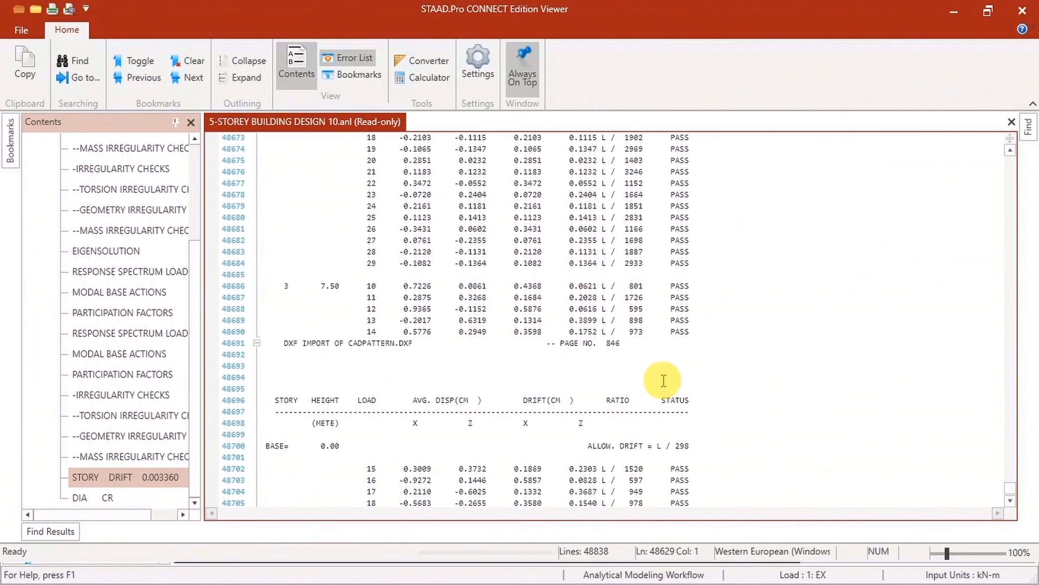
{"action": "scroll", "coordinate": [663, 380], "scroll_direction": "down", "scroll_amount": 20}
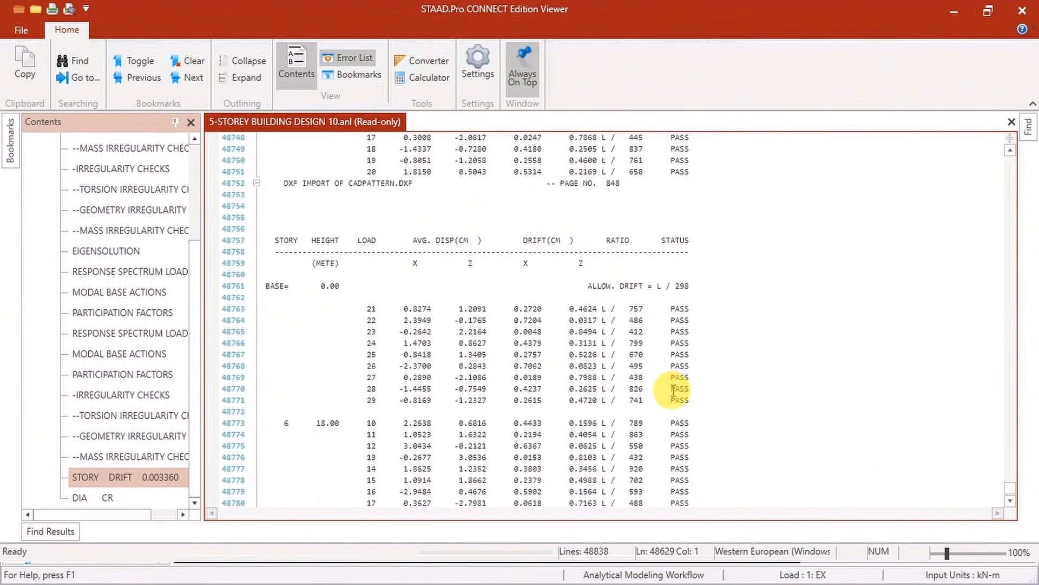
{"action": "scroll", "coordinate": [674, 392], "scroll_direction": "down", "scroll_amount": 5}
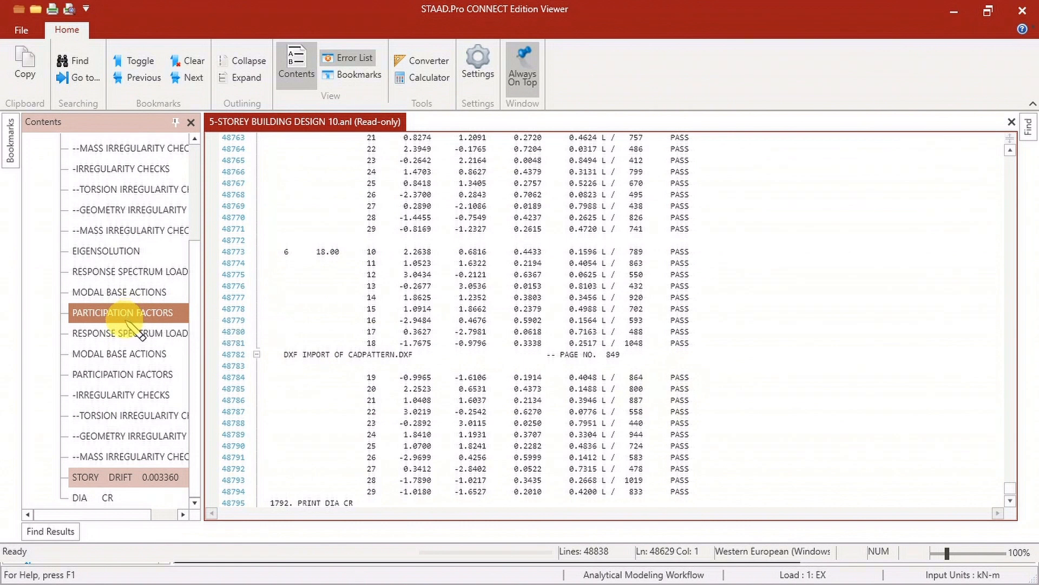
Examine the first set of irregularity checks, including the torsion irregularity table, and close the output viewer
{"action": "scroll", "coordinate": [138, 325], "scroll_direction": "up", "scroll_amount": 2}
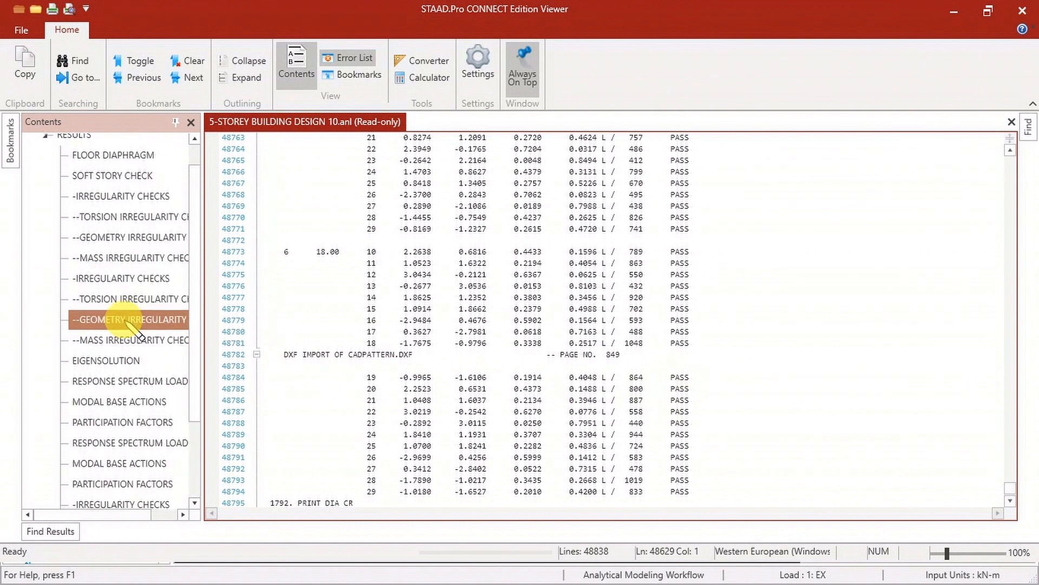
{"action": "left_click", "coordinate": [118, 201]}
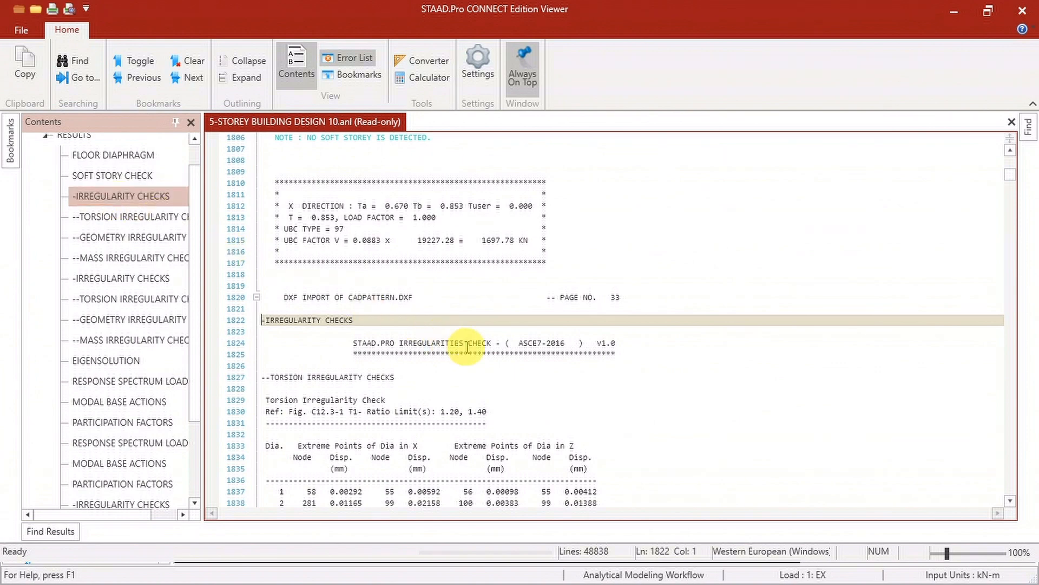
{"action": "scroll", "coordinate": [506, 357], "scroll_direction": "down", "scroll_amount": 3}
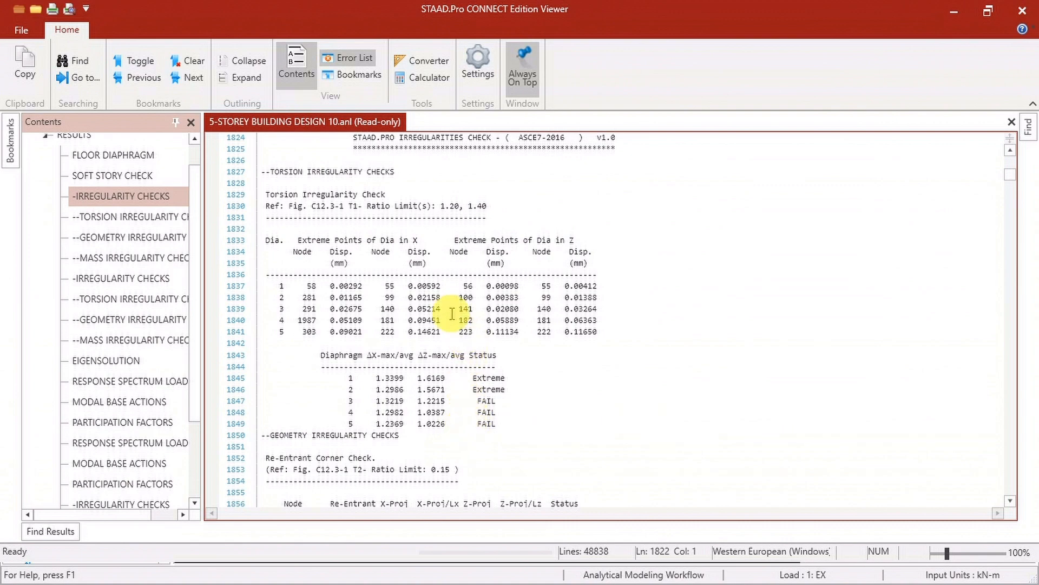
{"action": "left_click", "coordinate": [1024, 11]}
Delete the LOAD LIST 10 TO 29, PRINT STORY DRIFT and PRINT DIA CR lines from the command file and close it with the changes saved
{"action": "left_click", "coordinate": [437, 31]}
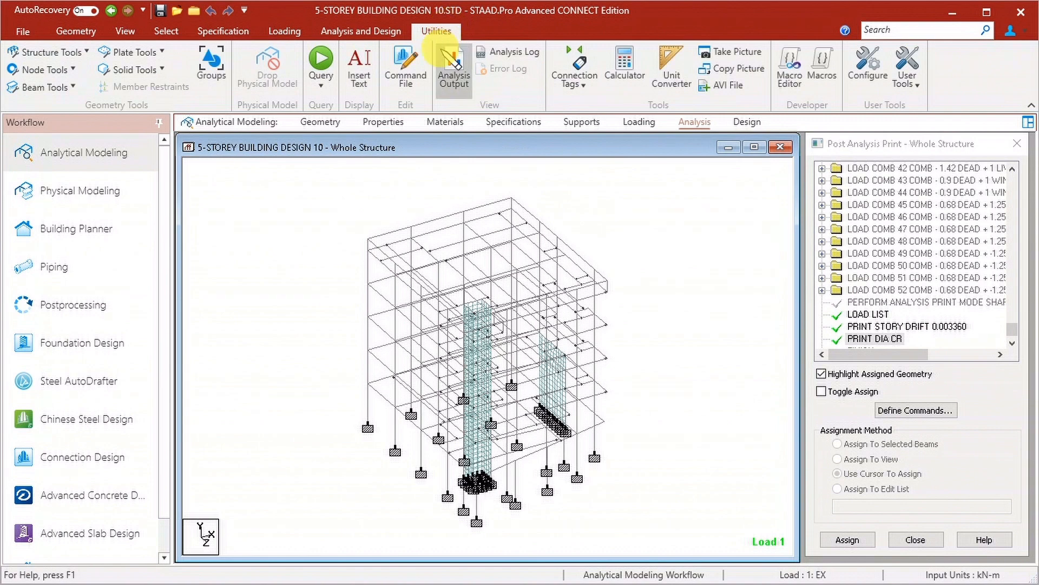
{"action": "left_click", "coordinate": [407, 67]}
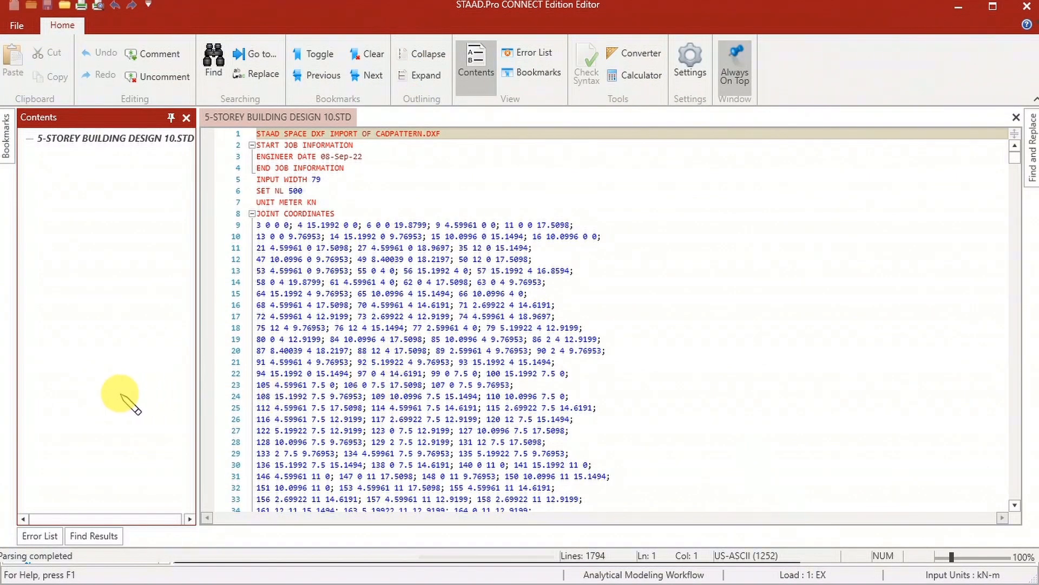
{"action": "scroll", "coordinate": [122, 400], "scroll_direction": "down", "scroll_amount": 15}
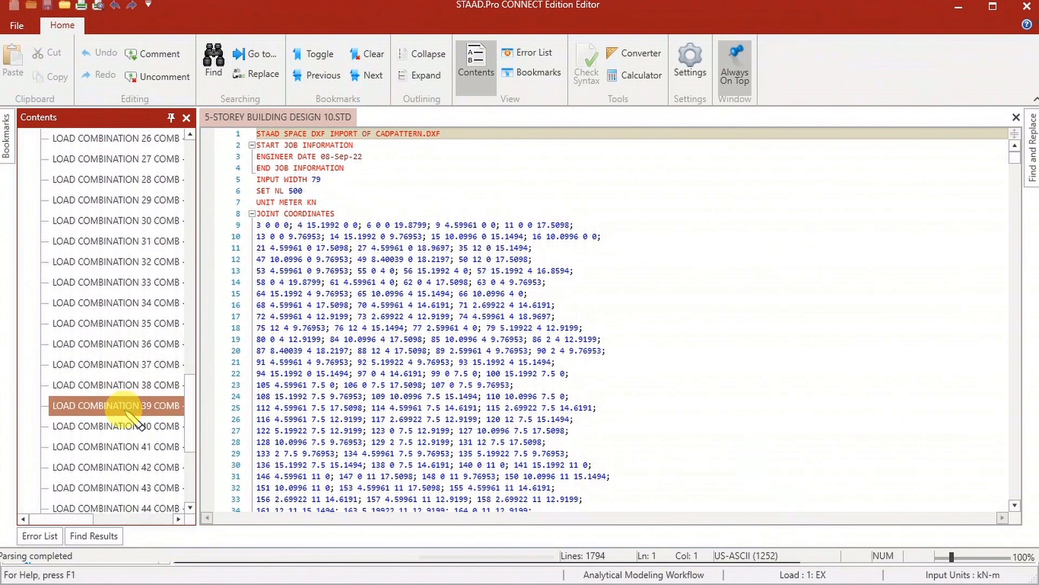
{"action": "scroll", "coordinate": [130, 416], "scroll_direction": "down", "scroll_amount": 5}
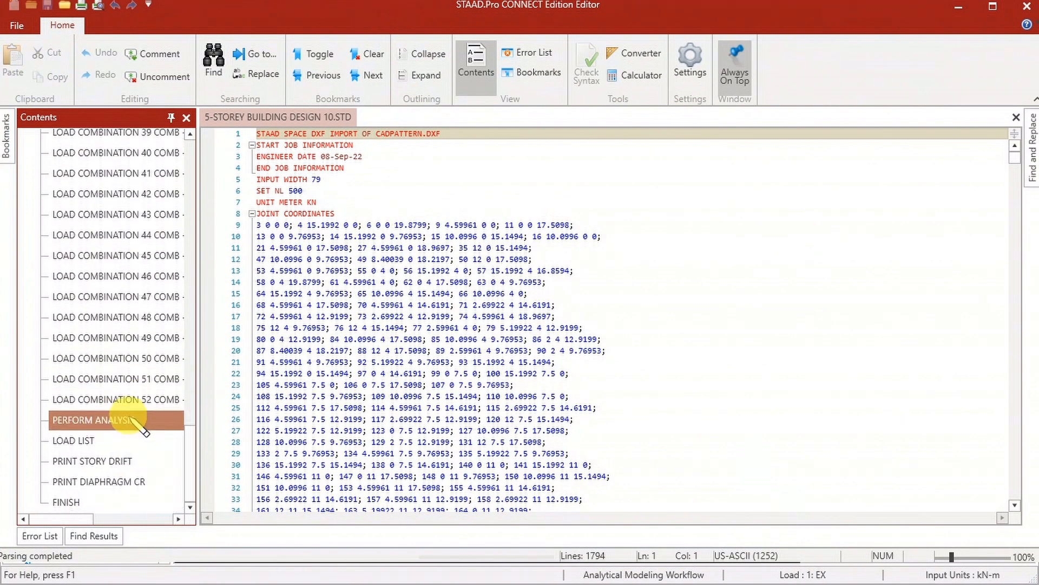
{"action": "left_click", "coordinate": [130, 461]}
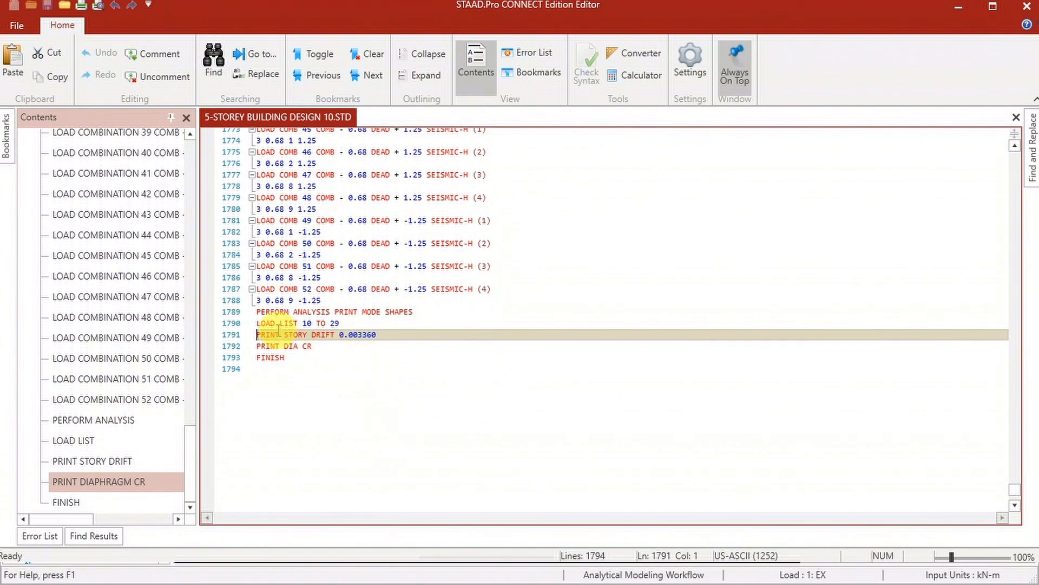
{"action": "left_click_drag", "start_coordinate": [257, 323], "coordinate": [325, 349]}
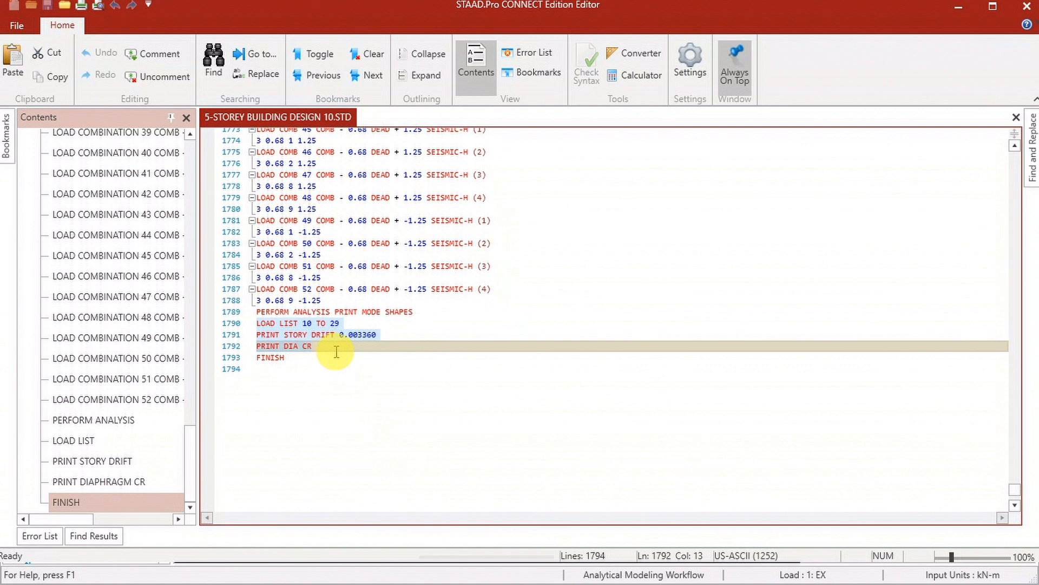
{"action": "key", "text": "Delete"}
{"action": "key", "text": "BackSpace"}
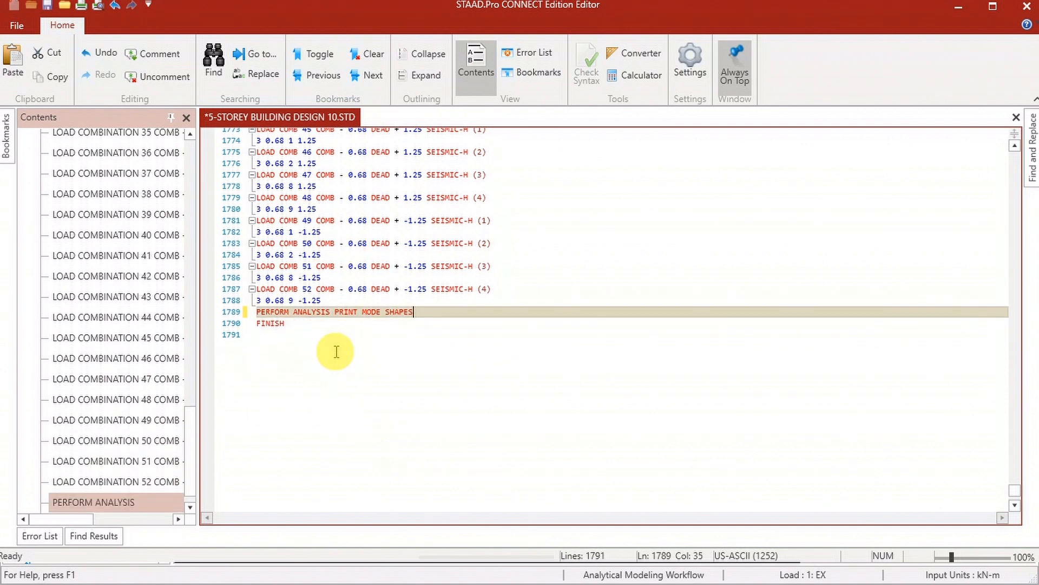
{"action": "left_click", "coordinate": [1024, 8]}
{"action": "left_click", "coordinate": [647, 395]}
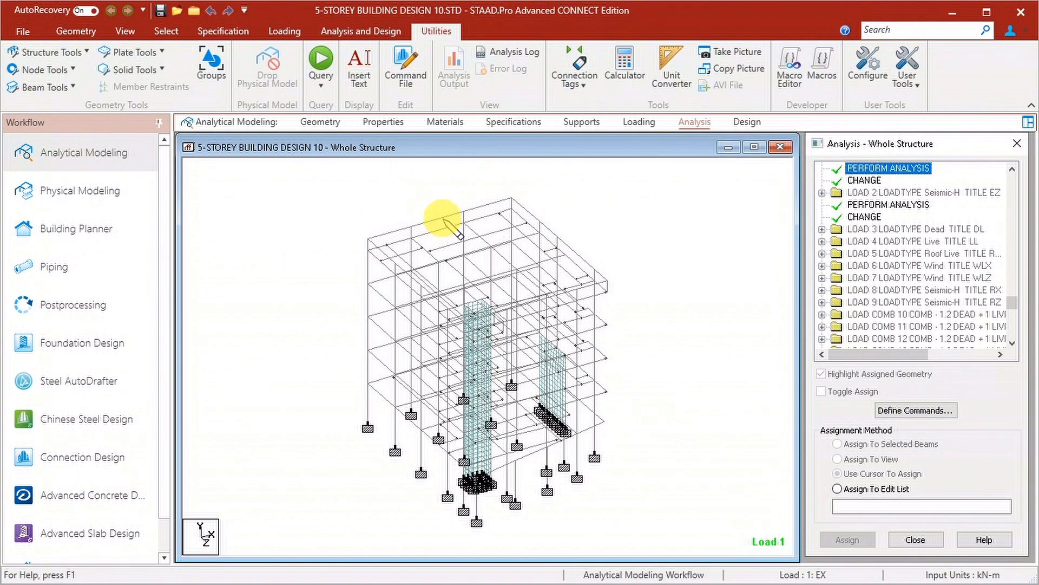
Run the analysis again and open its output file
{"action": "left_click", "coordinate": [361, 31]}
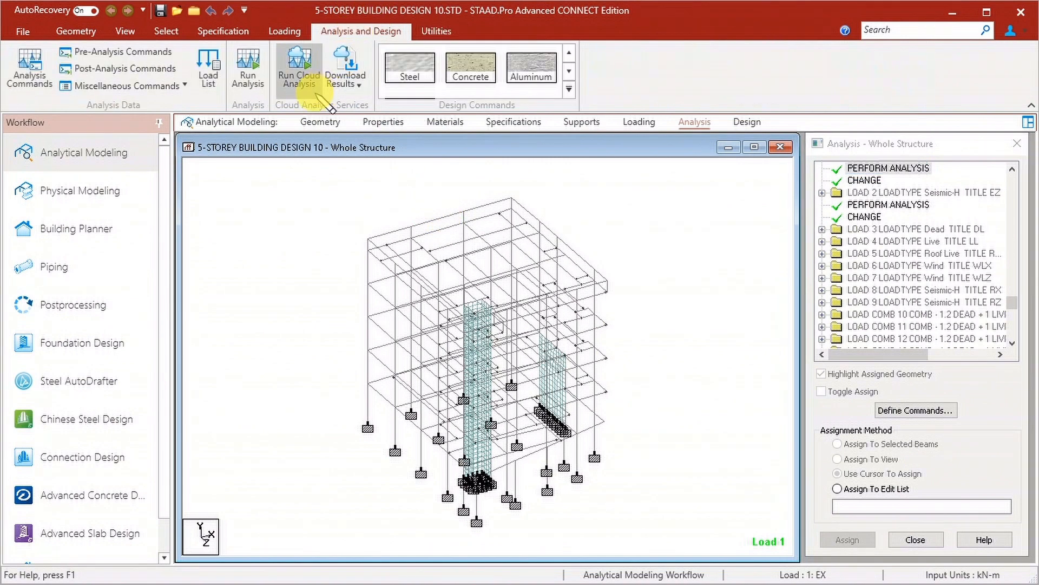
{"action": "left_click", "coordinate": [252, 75]}
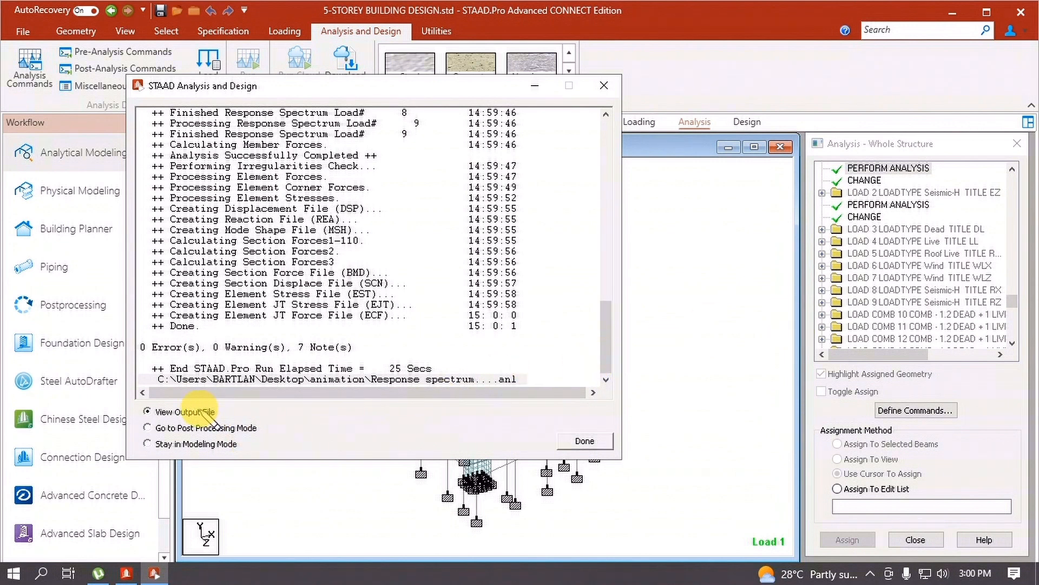
{"action": "left_click", "coordinate": [589, 441]}
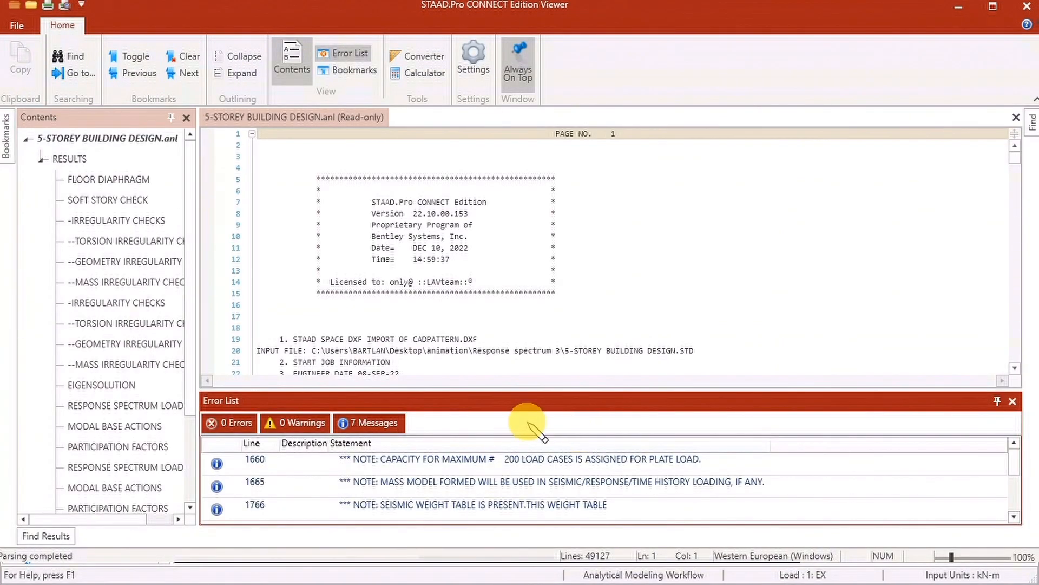
Examine the first participation factors table through mode 40, including the SRSS, 10PCT, ABS and CQC shear totals
{"action": "scroll", "coordinate": [146, 418], "scroll_direction": "down", "scroll_amount": 1}
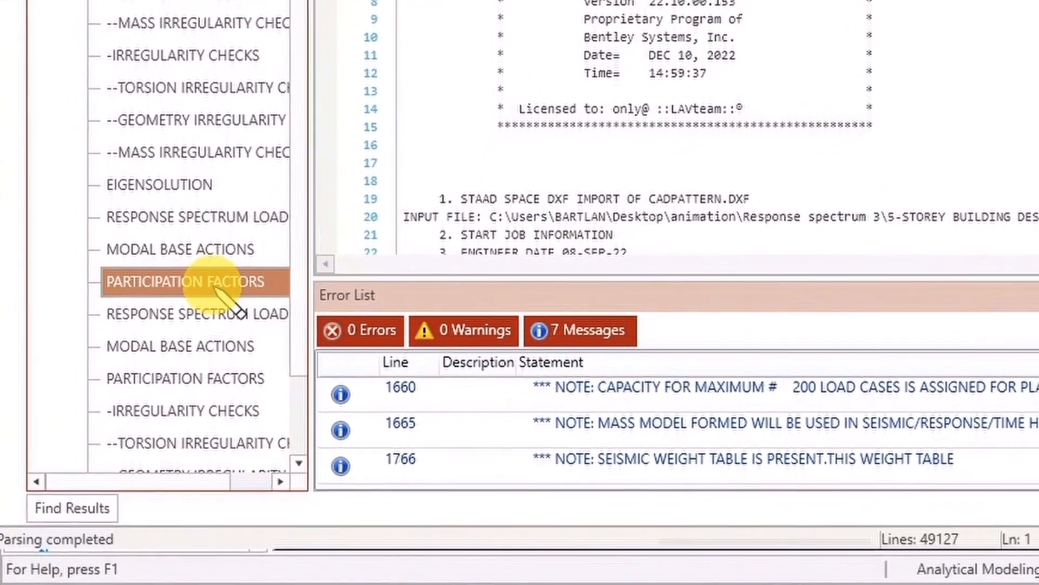
{"action": "left_click", "coordinate": [208, 301]}
{"action": "scroll", "coordinate": [503, 281], "scroll_direction": "down", "scroll_amount": 8}
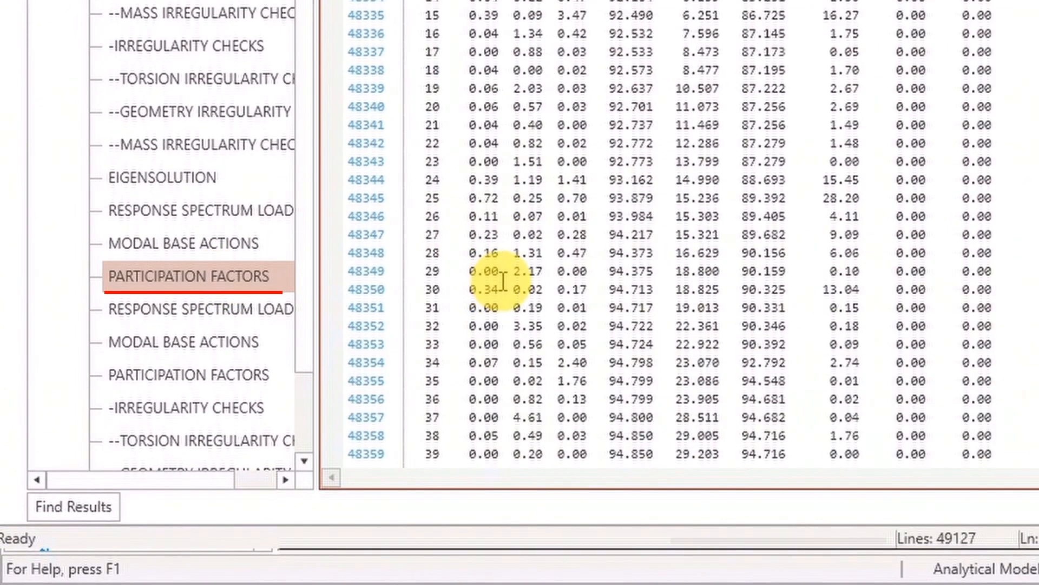
{"action": "scroll", "coordinate": [503, 278], "scroll_direction": "down", "scroll_amount": 5}
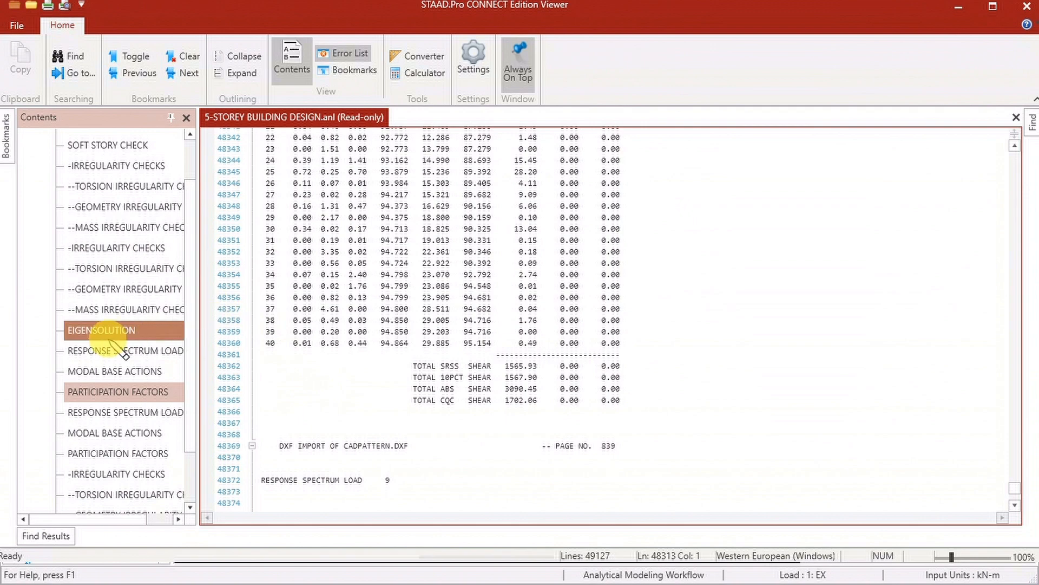
Examine the output from the floor diaphragm table through the soft story and irregularity checks, including the UBC base shears in X and Z
{"action": "scroll", "coordinate": [108, 325], "scroll_direction": "up", "scroll_amount": 2}
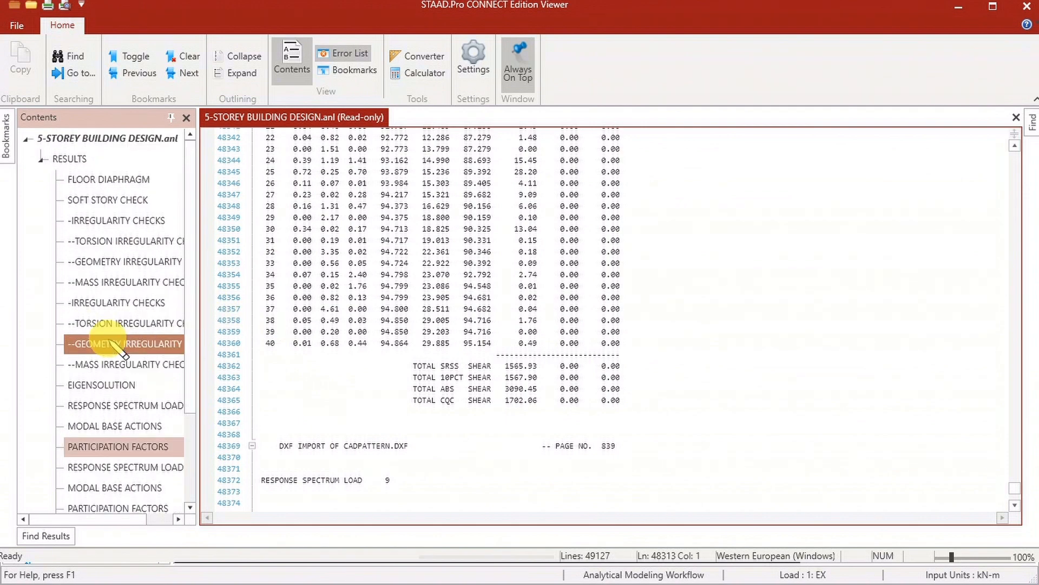
{"action": "left_click", "coordinate": [123, 189]}
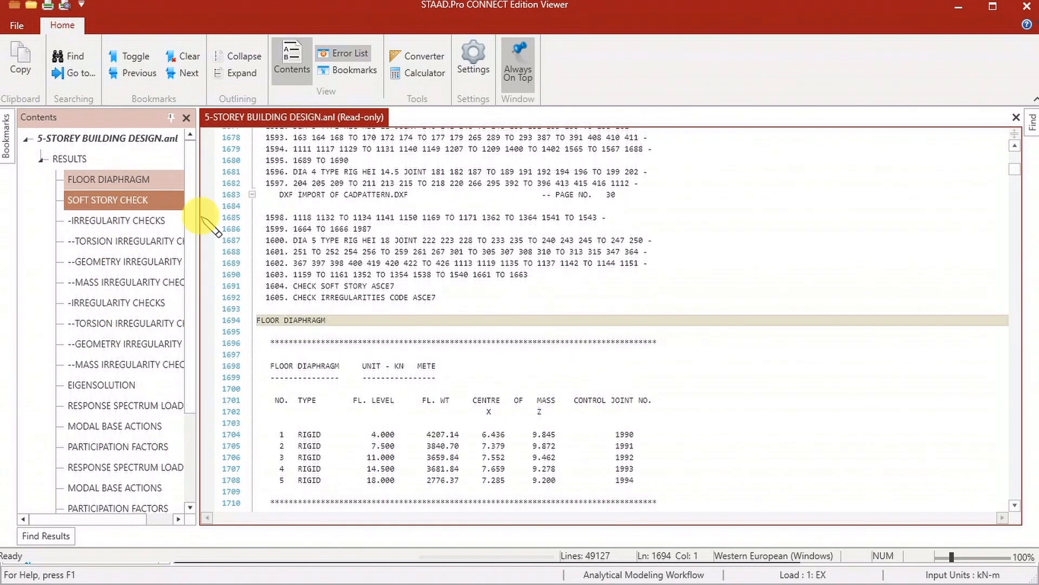
{"action": "scroll", "coordinate": [457, 360], "scroll_direction": "down", "scroll_amount": 6}
{"action": "scroll", "coordinate": [459, 360], "scroll_direction": "down", "scroll_amount": 20}
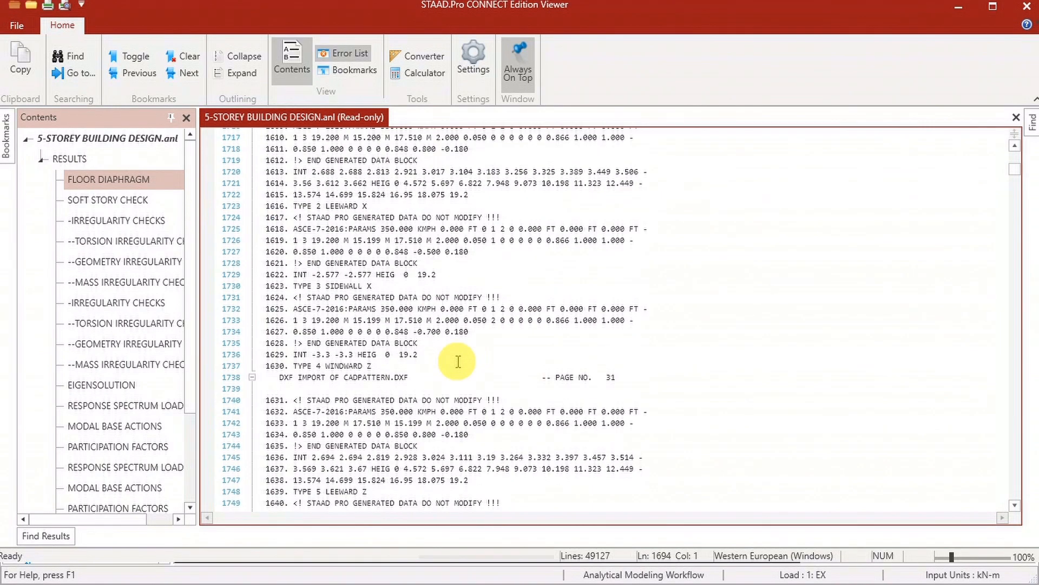
{"action": "scroll", "coordinate": [459, 359], "scroll_direction": "down", "scroll_amount": 7}
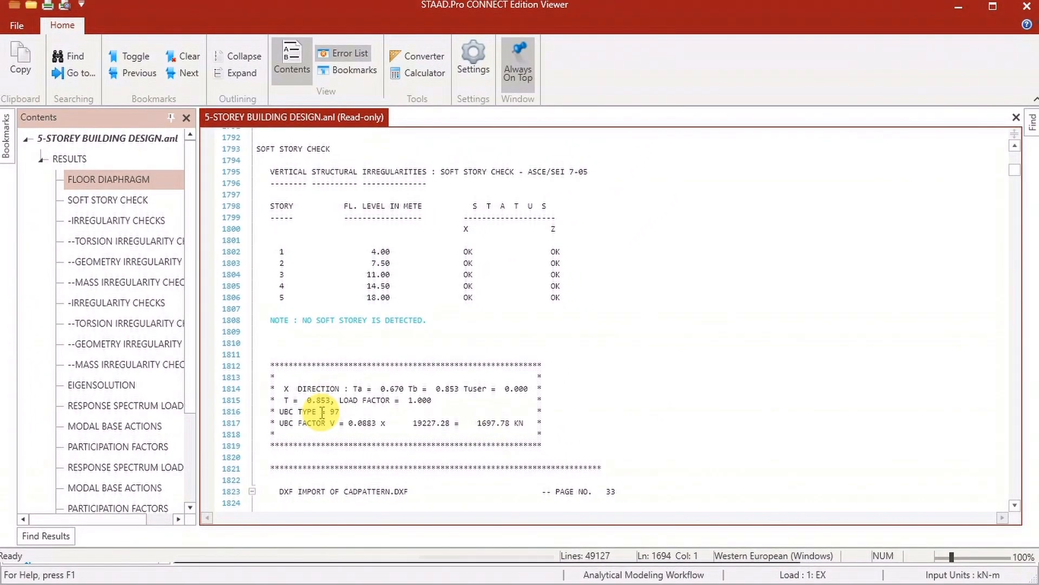
{"action": "scroll", "coordinate": [322, 412], "scroll_direction": "down", "scroll_amount": 20}
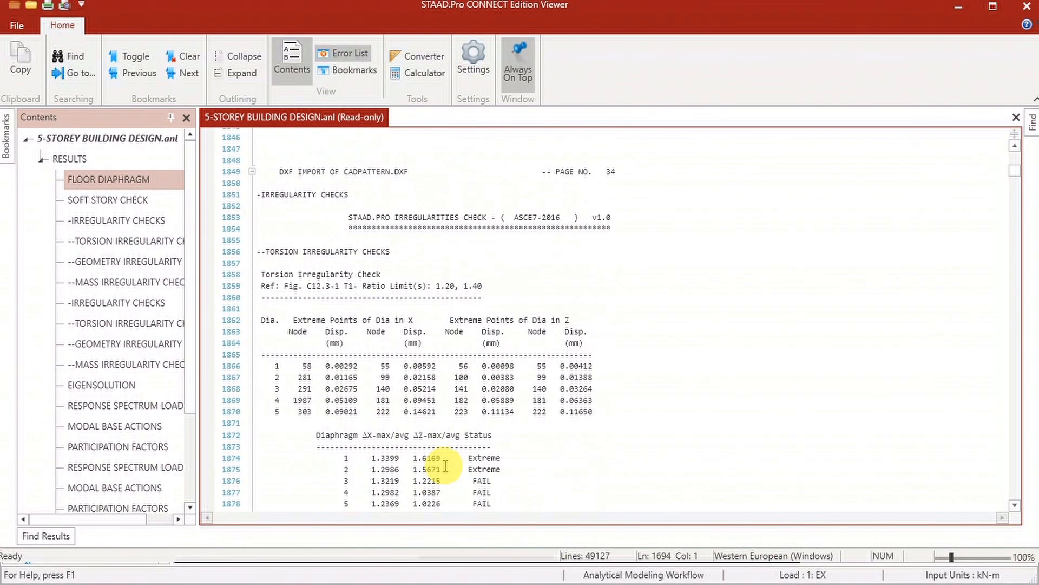
{"action": "scroll", "coordinate": [445, 466], "scroll_direction": "up", "scroll_amount": 1}
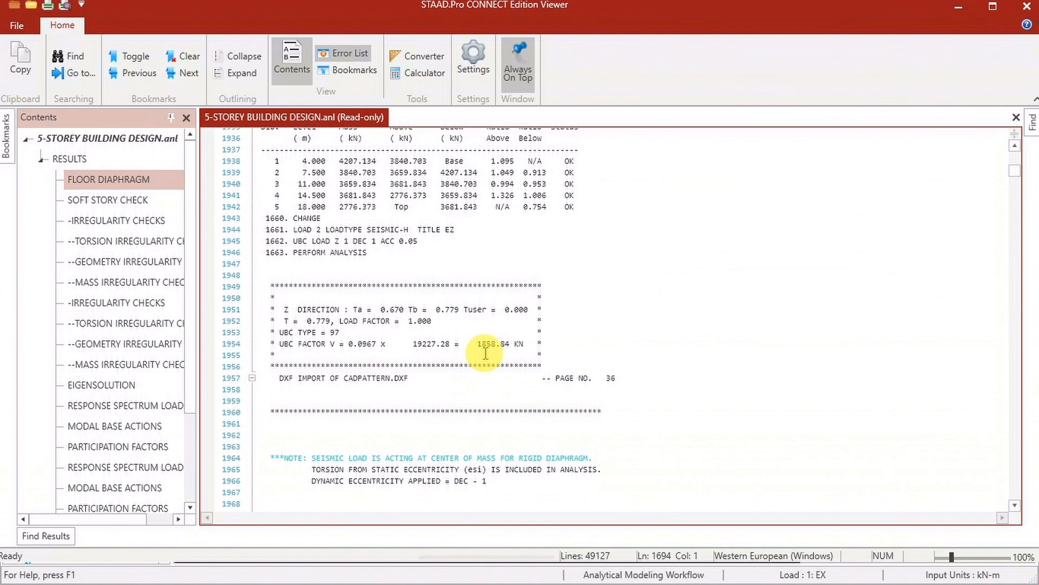
Examine the second participation factors table and its Z-direction base shears, comparing them with the first table's X-direction shear totals
{"action": "scroll", "coordinate": [81, 466], "scroll_direction": "down", "scroll_amount": 2}
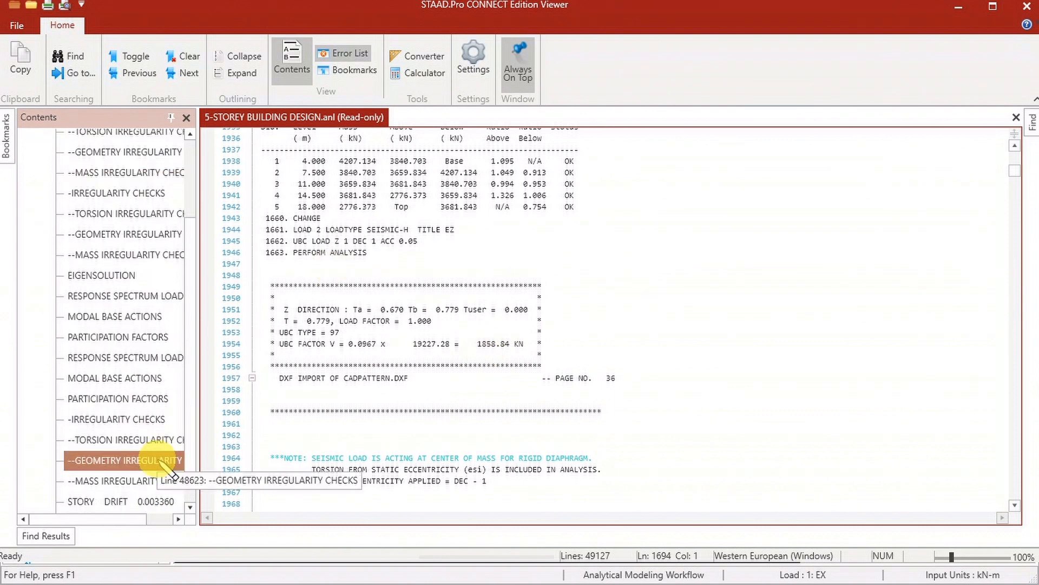
{"action": "left_click", "coordinate": [122, 399]}
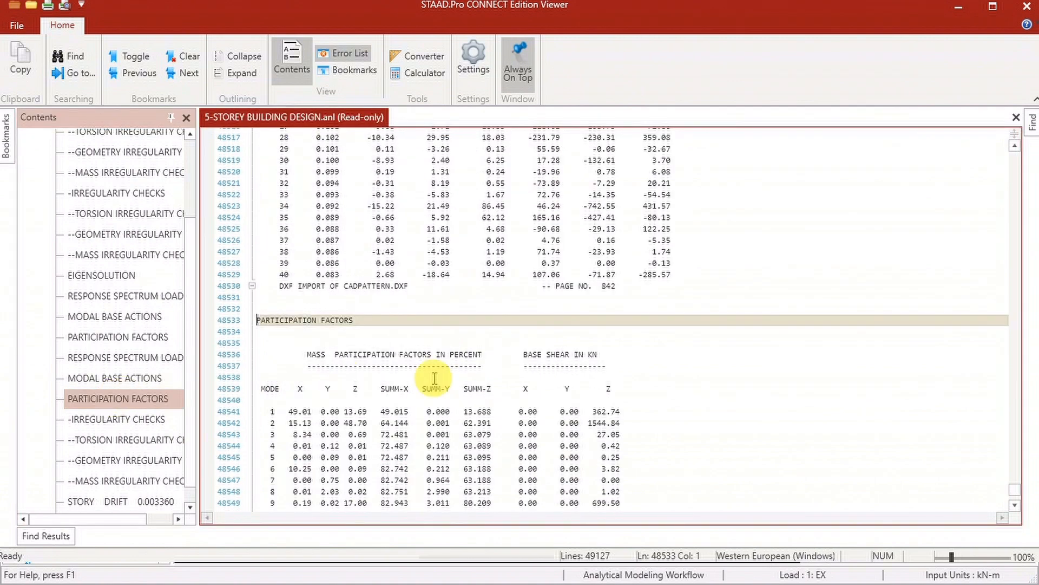
{"action": "scroll", "coordinate": [543, 407], "scroll_direction": "down", "scroll_amount": 11}
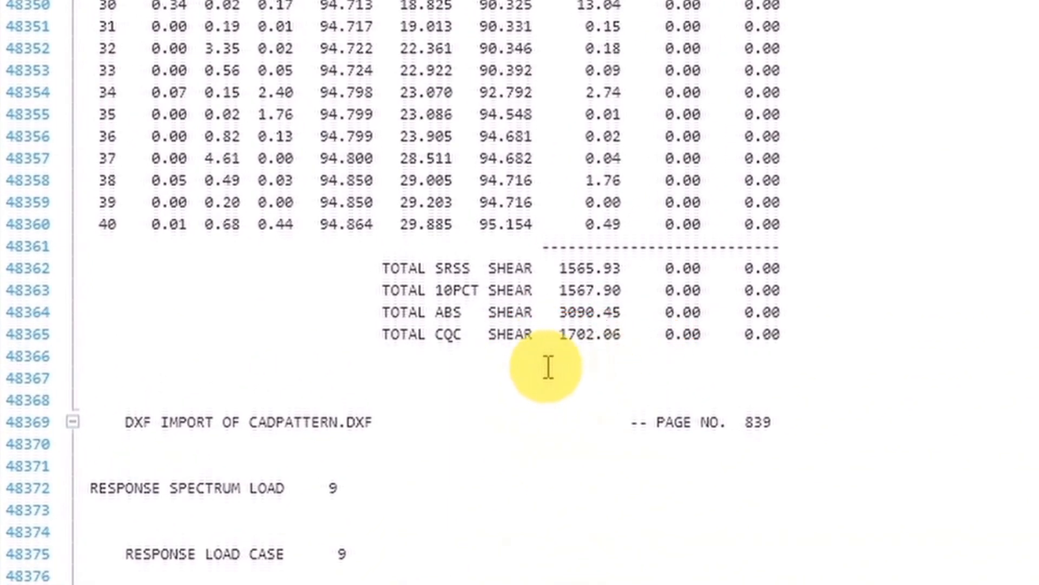
{"action": "left_click", "coordinate": [70, 417]}
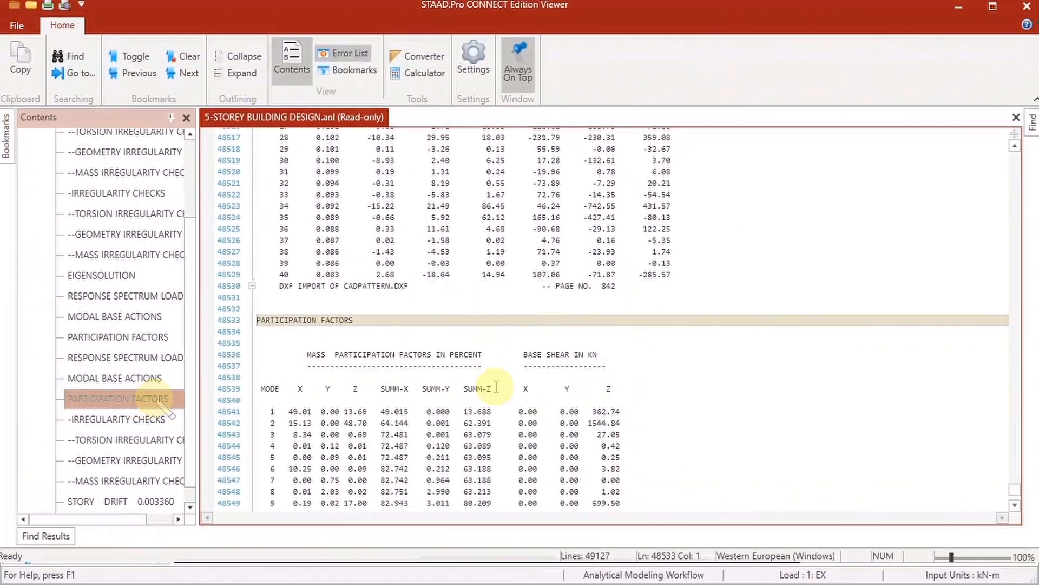
{"action": "scroll", "coordinate": [496, 386], "scroll_direction": "down", "scroll_amount": 14}
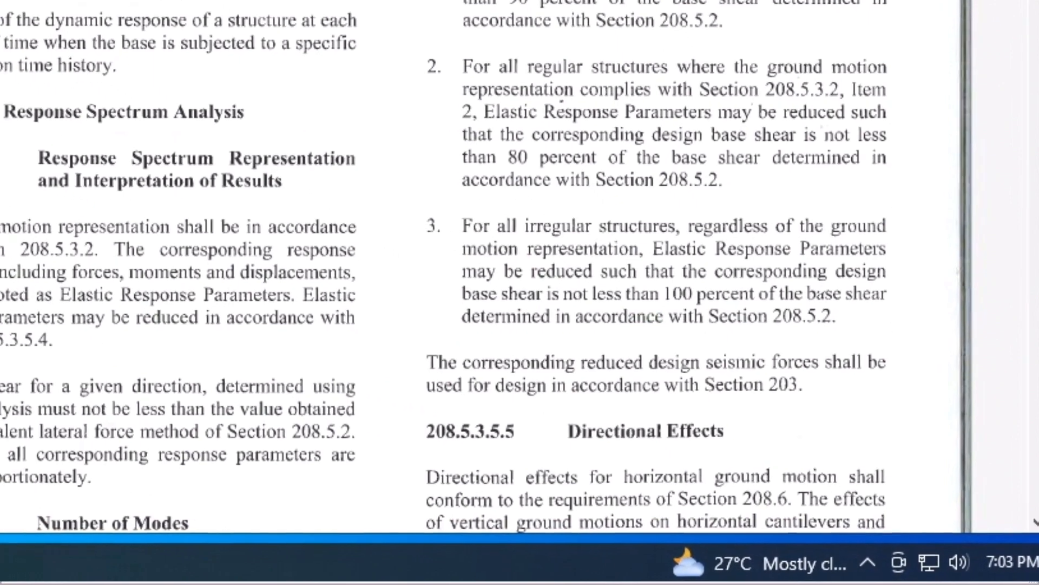
In the structural code document, underline the base shear requirement for irregular structures in item 3 and box the reduced design seismic forces paragraph
{"action": "left_click_drag", "start_coordinate": [456, 235], "coordinate": [893, 235]}
{"action": "left_click_drag", "start_coordinate": [443, 252], "coordinate": [893, 252]}
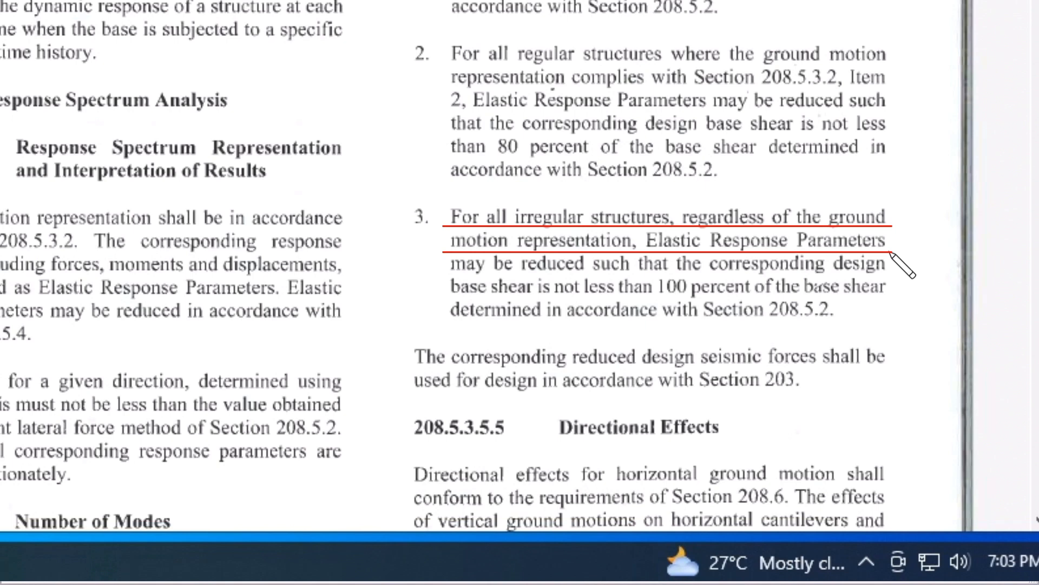
{"action": "left_click_drag", "start_coordinate": [452, 296], "coordinate": [892, 297]}
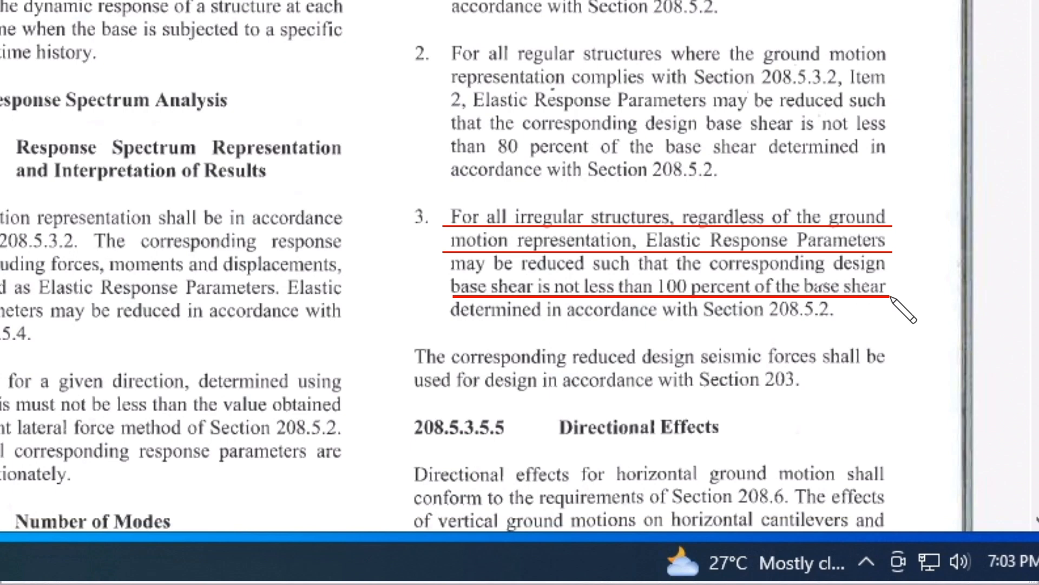
{"action": "left_click_drag", "start_coordinate": [443, 321], "coordinate": [890, 321]}
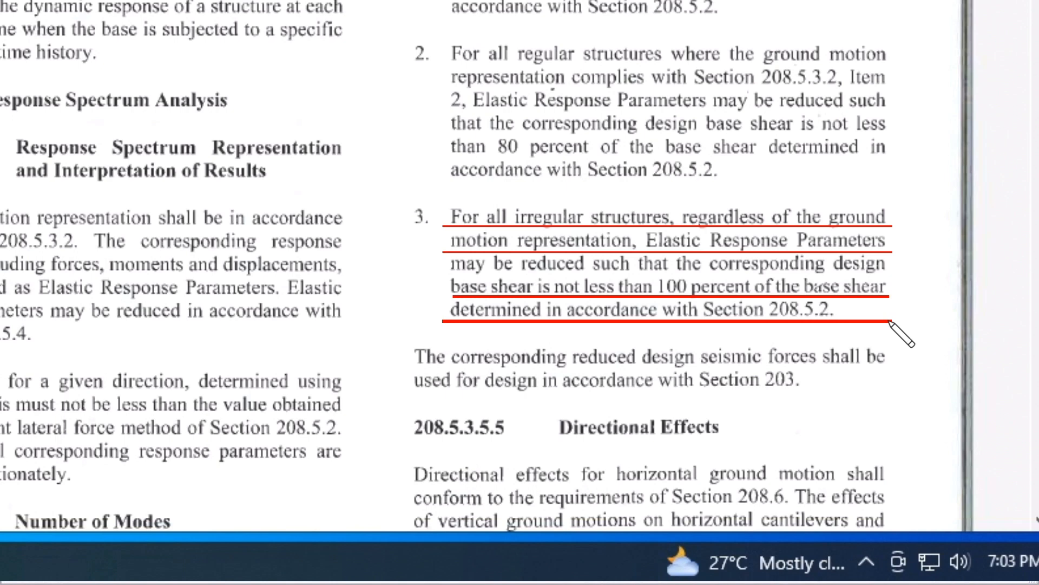
{"action": "mouse_move", "coordinate": [671, 336]}
{"action": "left_mouse_down"}
{"action": "mouse_move", "coordinate": [921, 349]}
{"action": "mouse_move", "coordinate": [391, 384]}
{"action": "mouse_move", "coordinate": [672, 340]}
{"action": "left_mouse_up"}
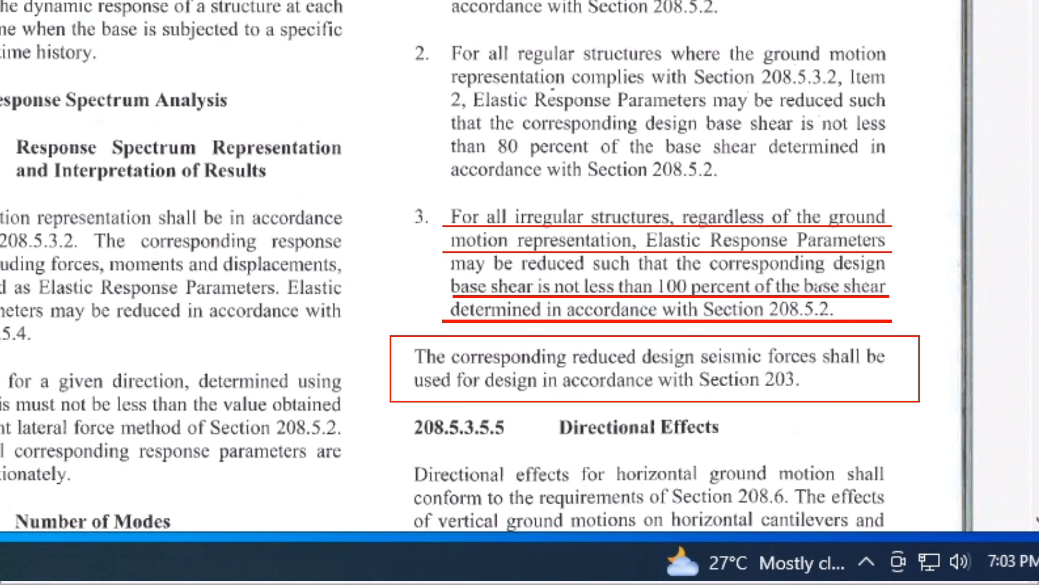